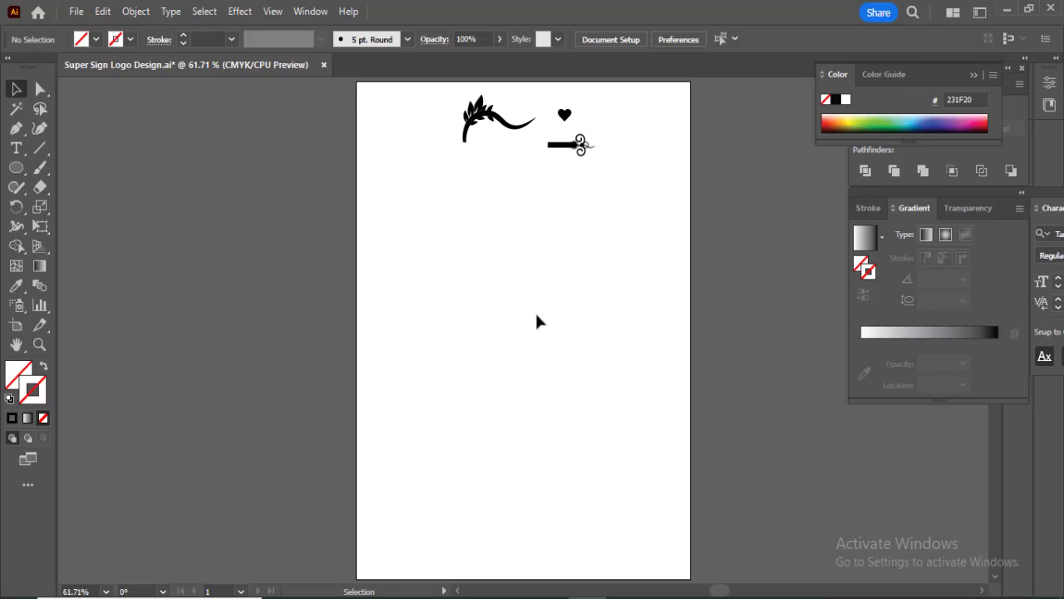
Undo the last arrow ornament change and add the Bengali name in TangonMotaMJ at 200 pt near the page's middle.
key("ctrl+z")
left_click(16, 148)
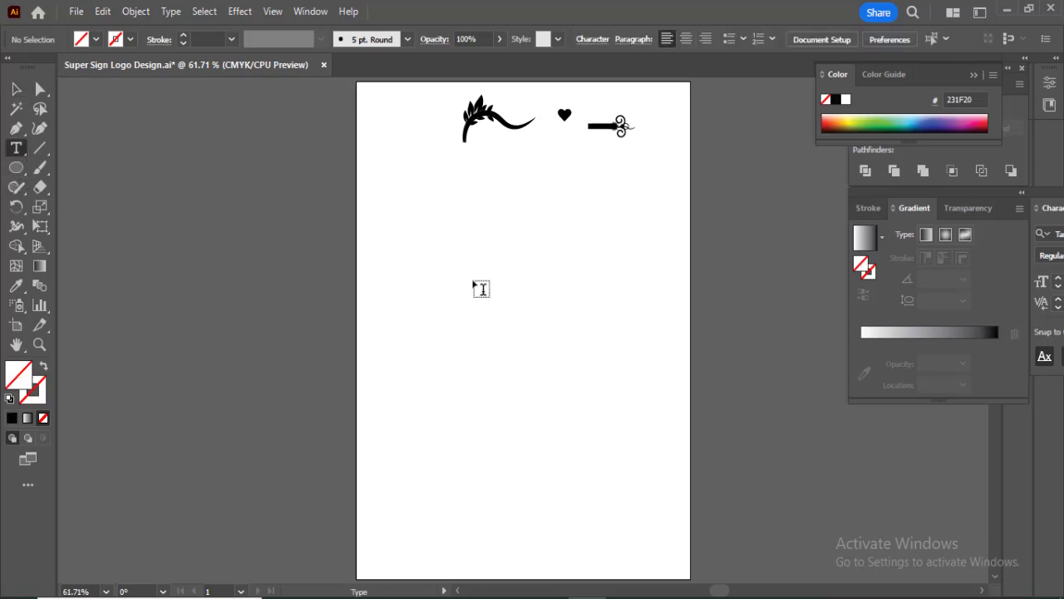
left_click_drag(502, 264, 540, 314)
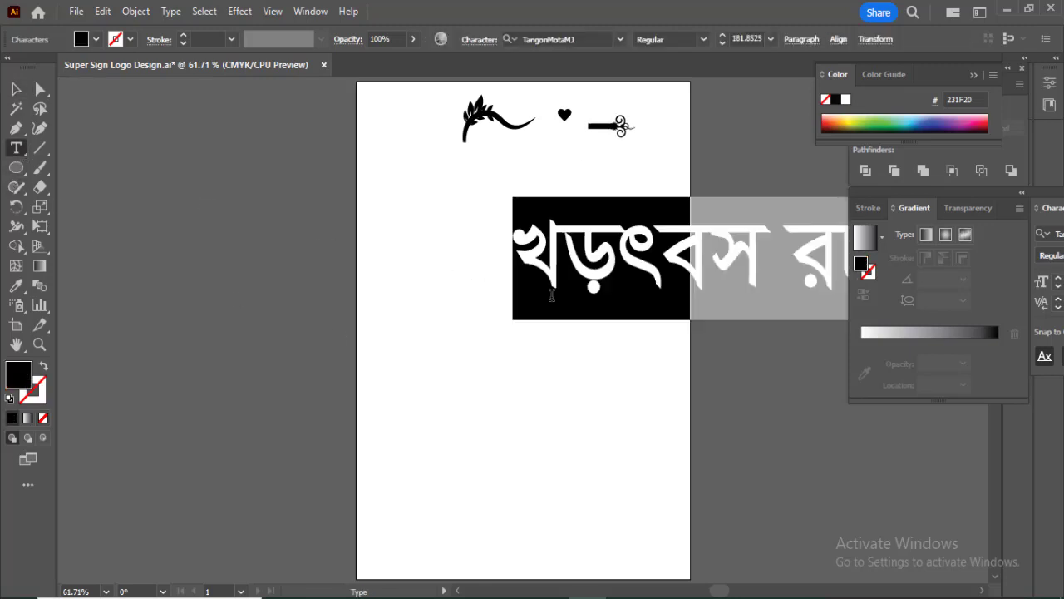
type("wi")
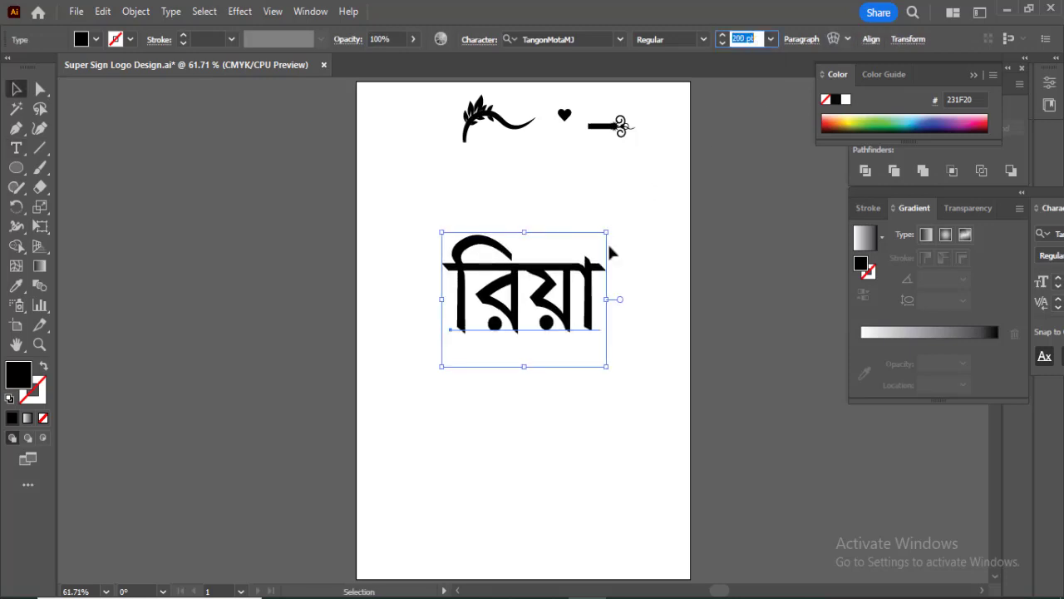
left_click_drag(587, 311, 559, 323)
Centre the name horizontally and vertically on the artboard and convert it to outlines.
left_click_drag(631, 451, 435, 203)
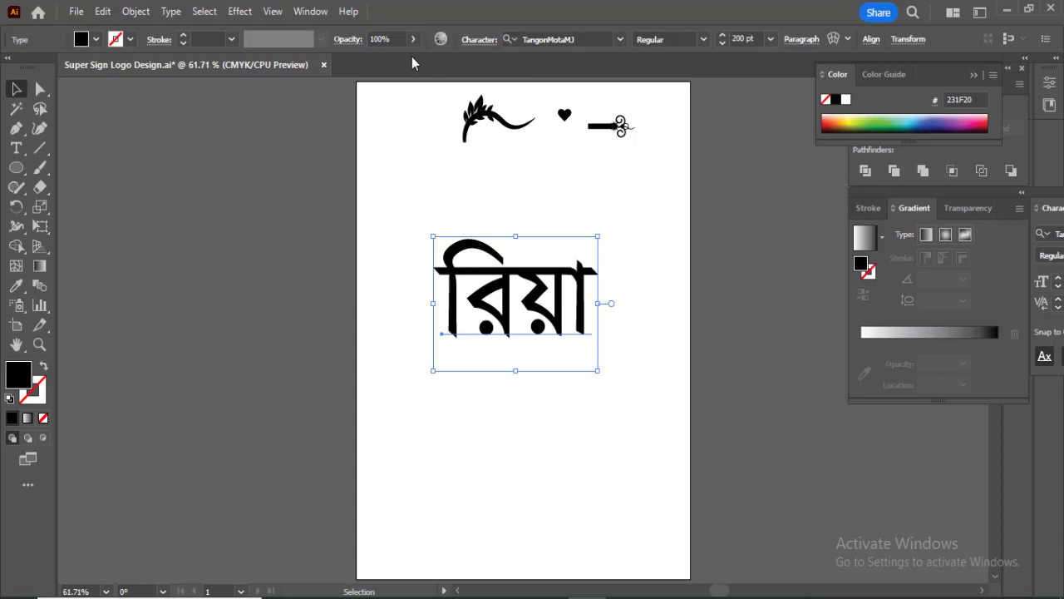
left_click(876, 39)
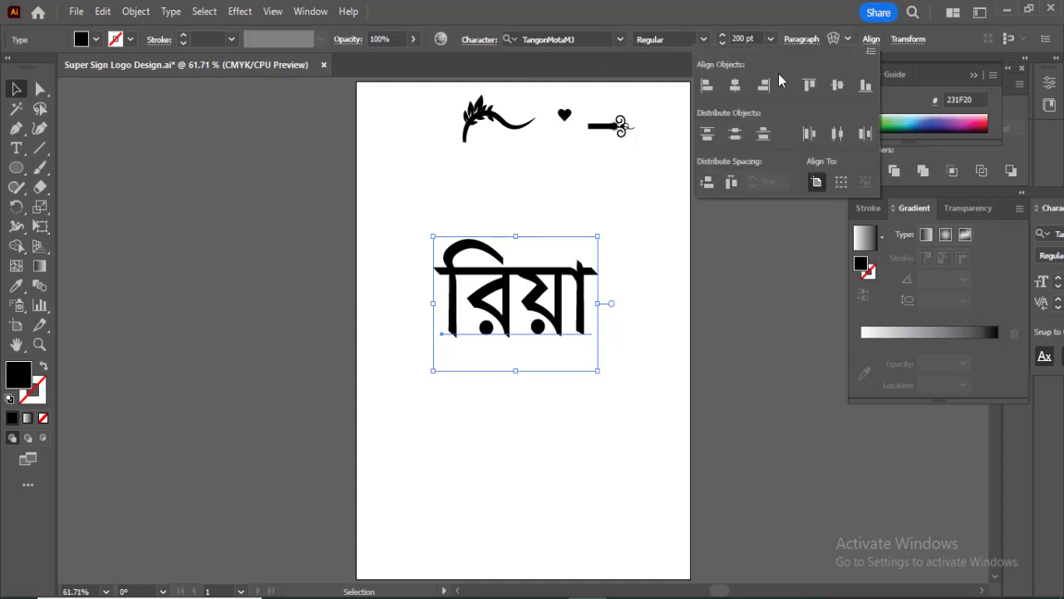
left_click(737, 85)
left_click(835, 86)
scroll(488, 355, "up", 1)
key("ctrl+shift+o")
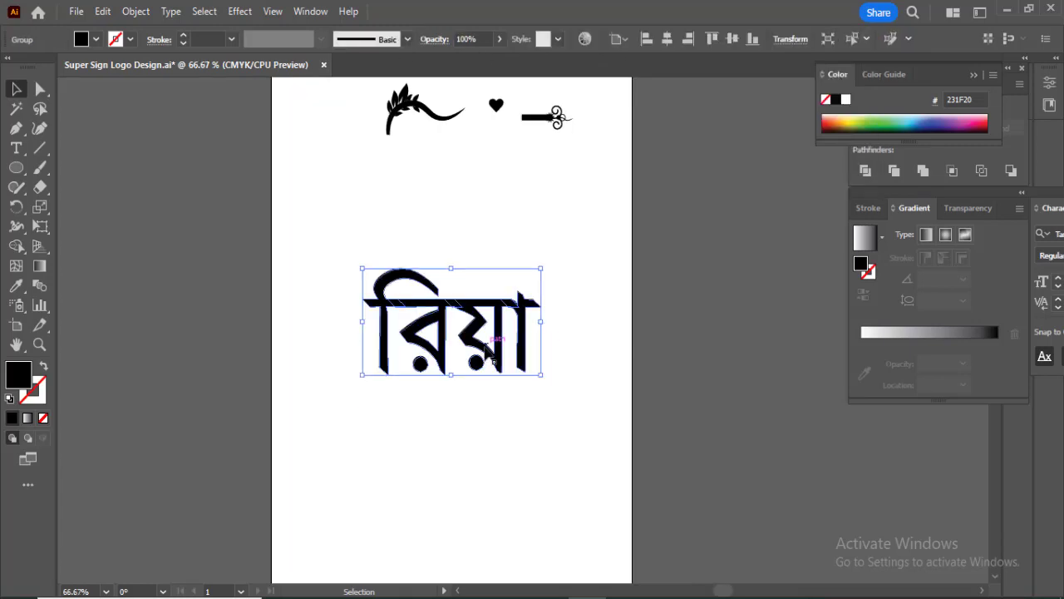
Ungroup the outlined Bengali lettering into separate shapes.
left_click(532, 439)
left_click_drag(532, 427, 414, 276)
left_click_drag(362, 221, 518, 390)
key("ctrl+plus")
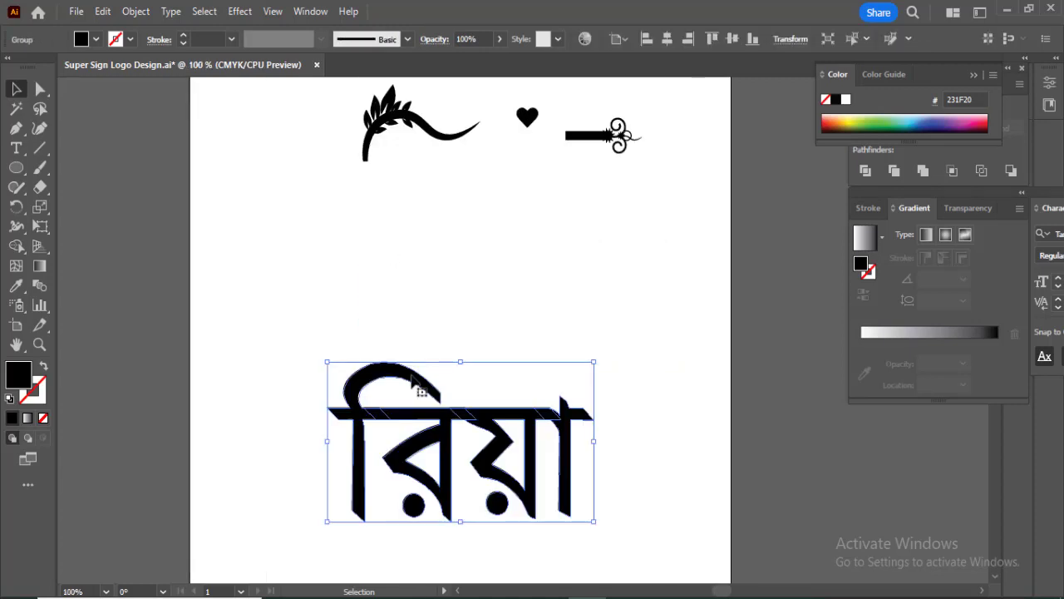
right_click(416, 366)
left_click(481, 424)
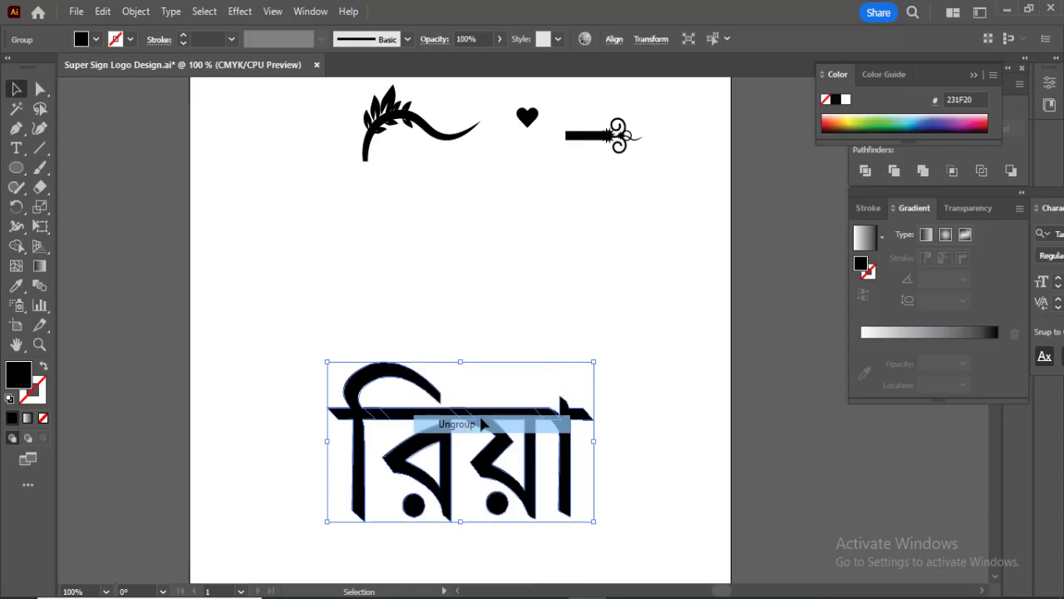
left_click(538, 312)
Cover the first letter's upper curved stroke with a rectangle and remove both using the Shape Builder tool.
key("m")
left_click_drag(319, 342, 460, 407)
key("v")
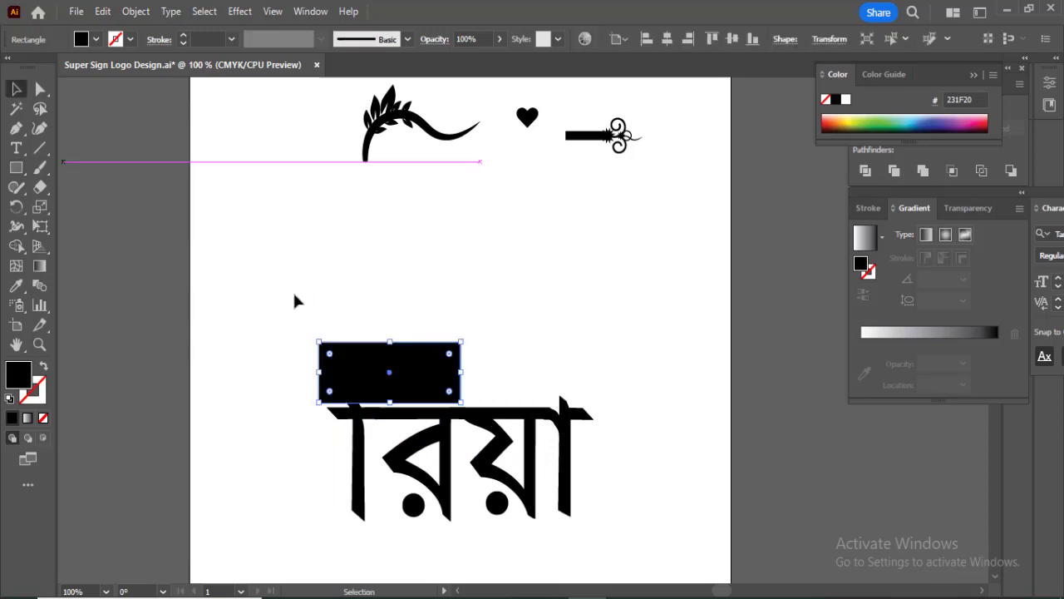
left_click_drag(292, 293, 478, 466)
left_click(22, 248)
left_click_drag(493, 364, 387, 369)
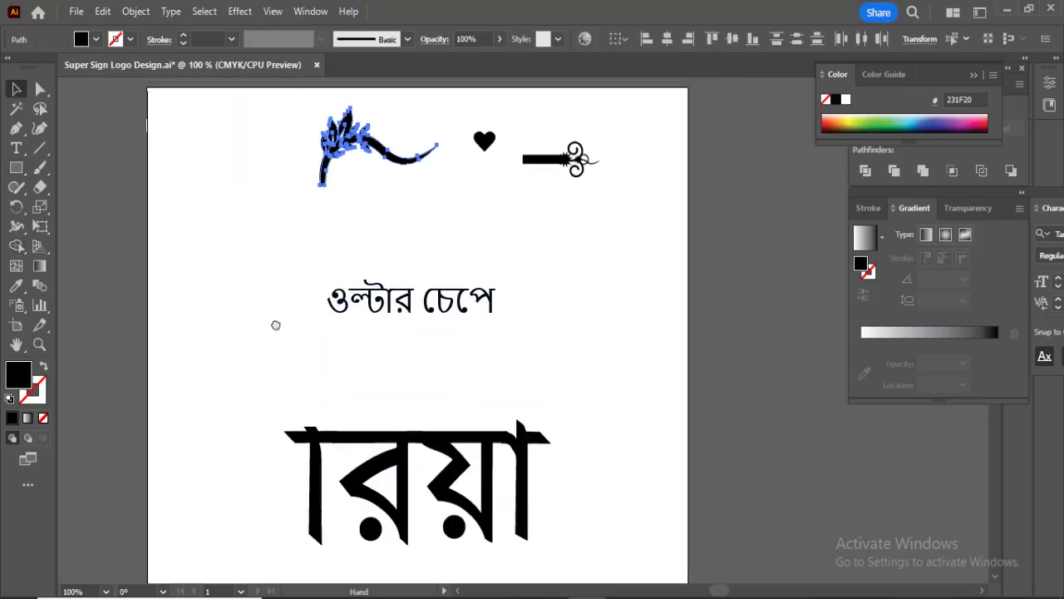
left_click_drag(276, 325, 352, 306)
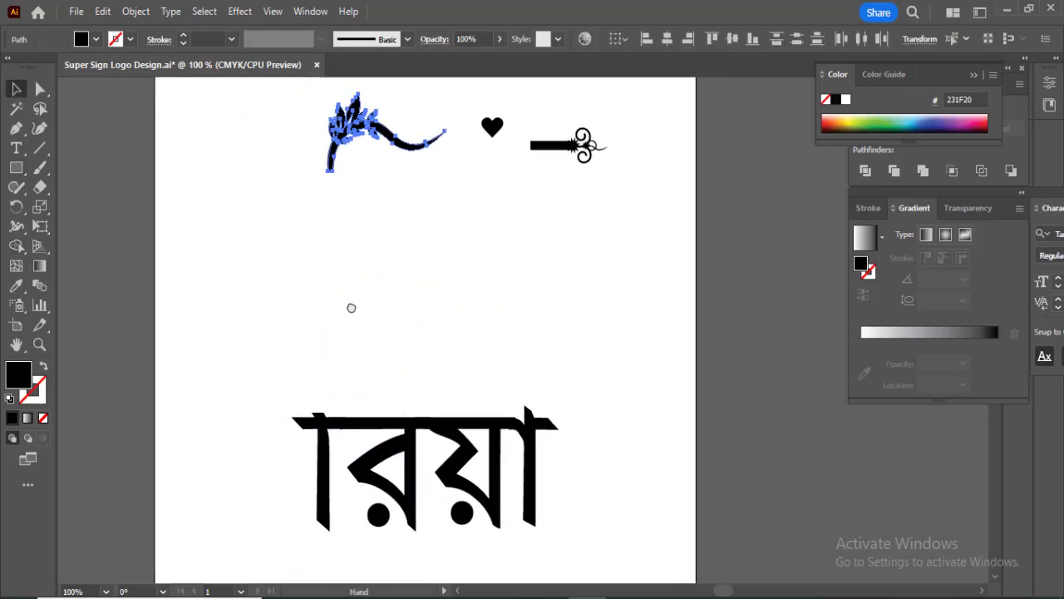
left_click(408, 305)
left_click_drag(307, 91, 383, 226)
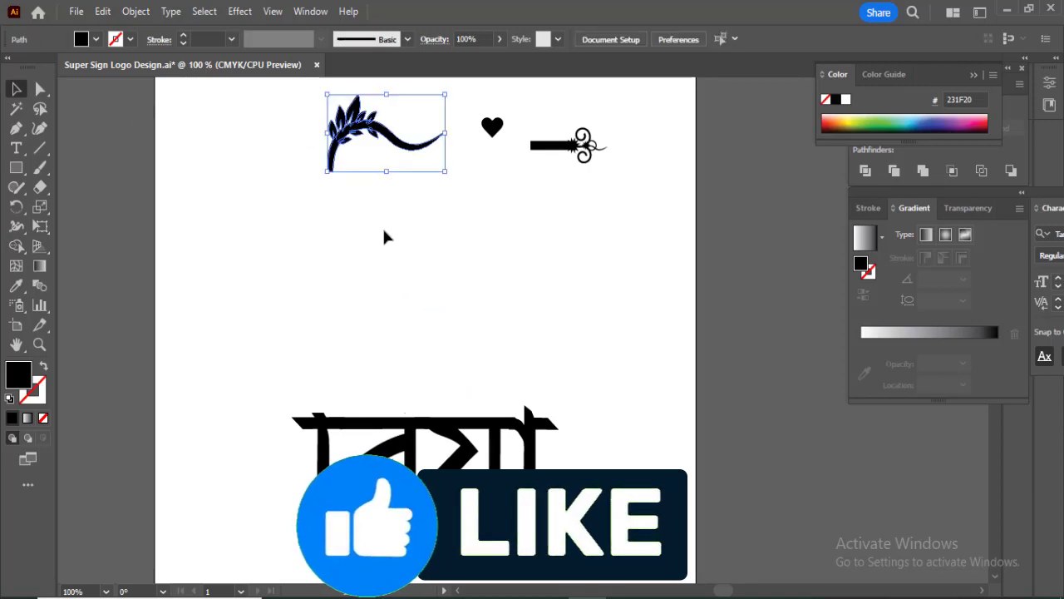
left_click(383, 226)
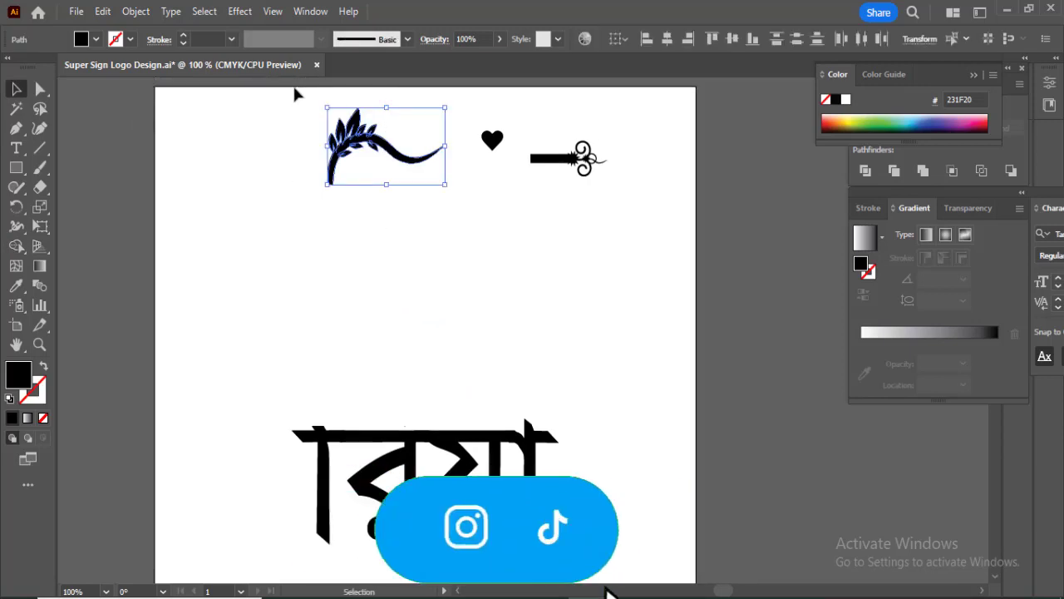
left_click(407, 273)
key("ctrl+minus")
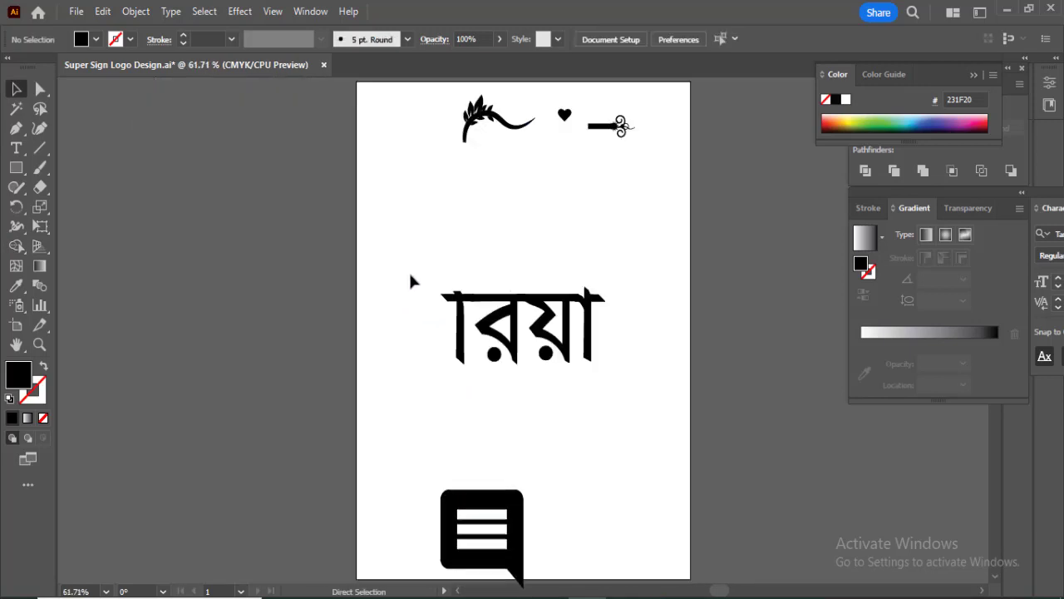
left_click_drag(455, 201, 494, 264)
Place a copy of the leafy branch ornament on top of the first letter's stem, replacing the removed curve.
key("ctrl+plus")
key("ctrl+plus")
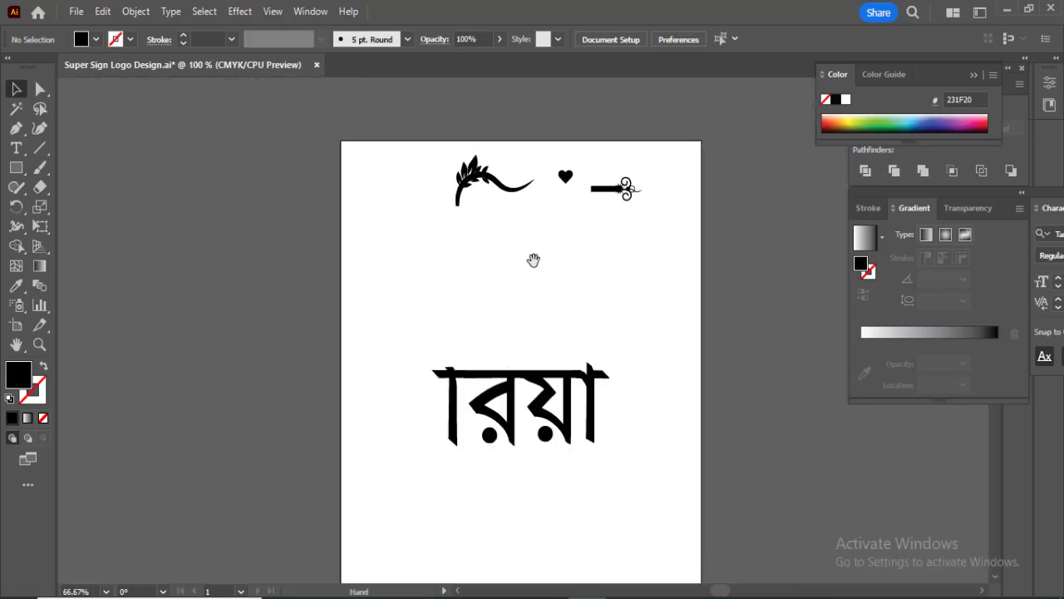
left_click_drag(439, 283, 423, 192)
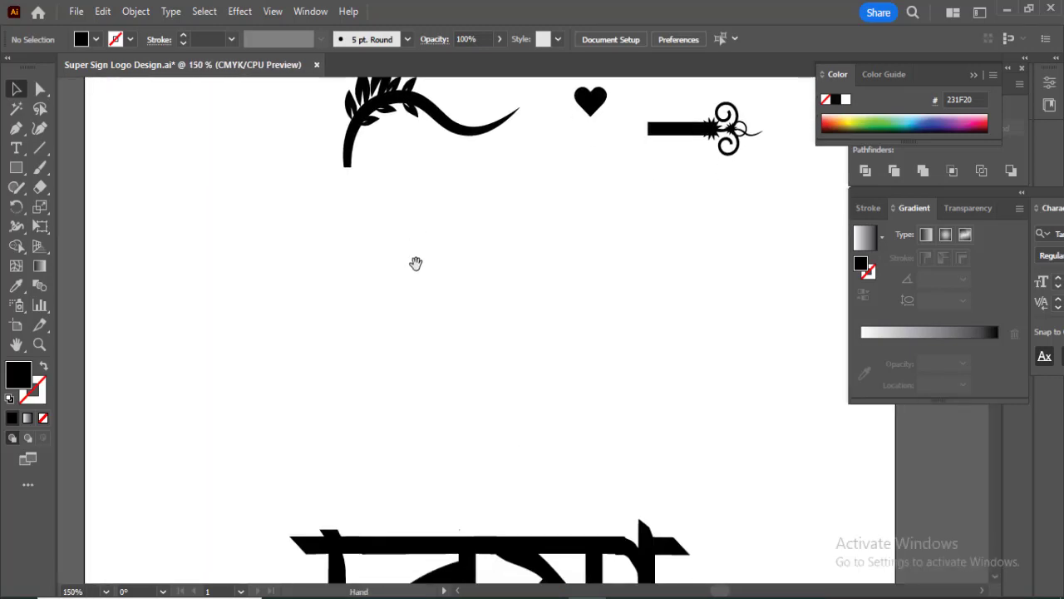
key("ctrl+minus")
left_click(445, 196)
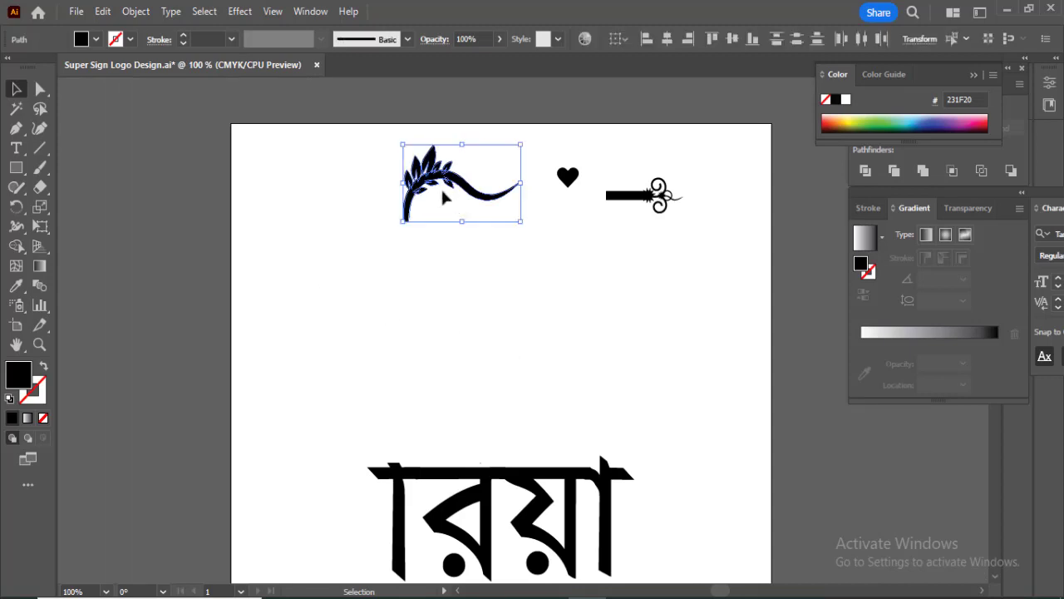
left_click_drag(432, 185, 421, 429)
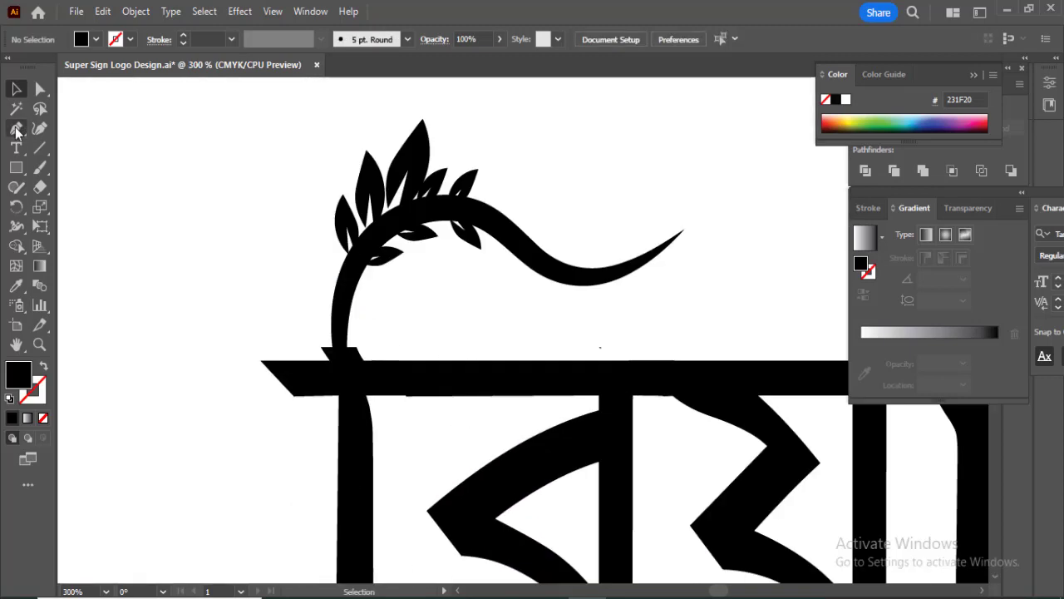
Draw curved filler shapes with the Pen tool on both sides of the branch's base to blend it into the first letter.
left_click(17, 129)
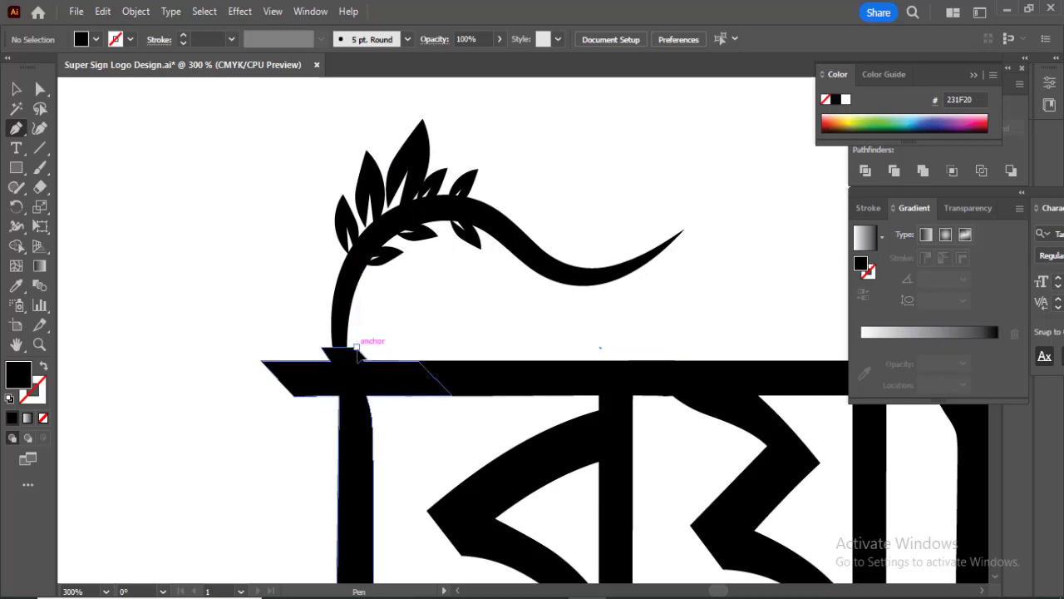
left_click(356, 347)
left_click_drag(357, 281, 375, 238)
key("ctrl+z")
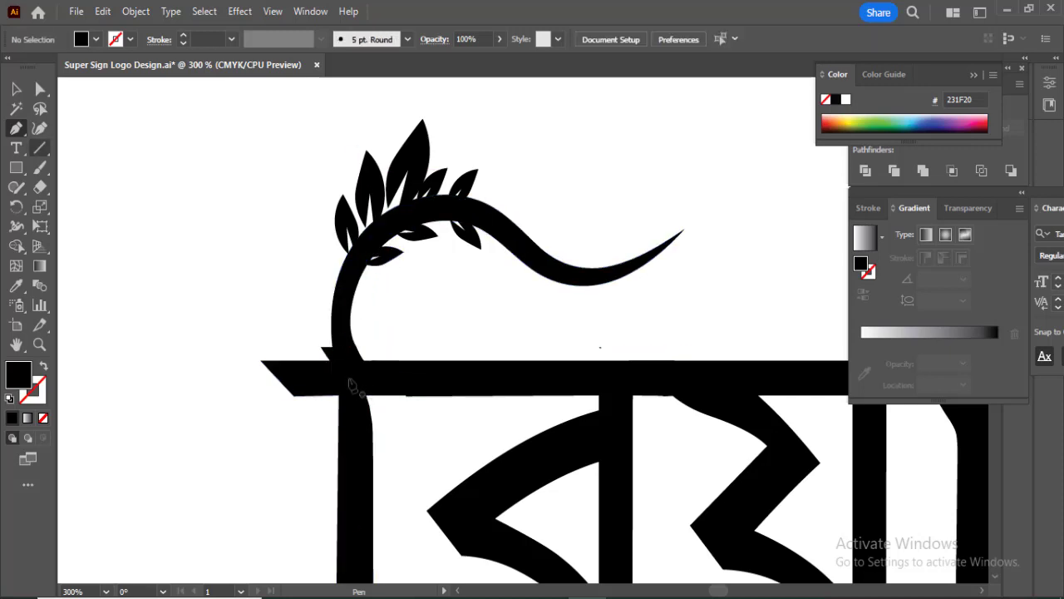
left_click(321, 347)
left_click_drag(340, 273, 354, 243)
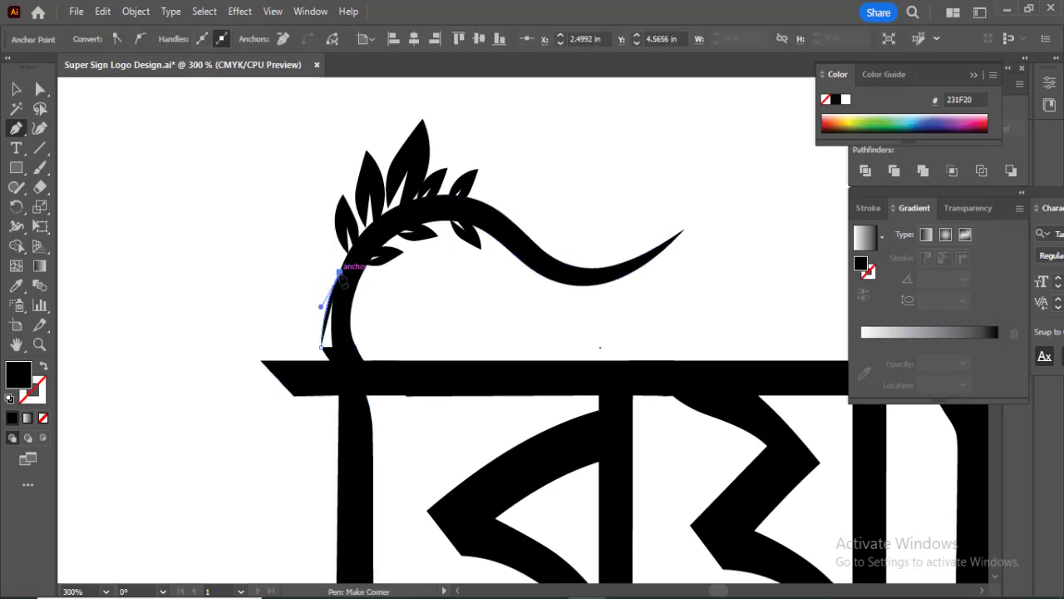
left_click(340, 355)
left_click_drag(340, 355, 356, 356)
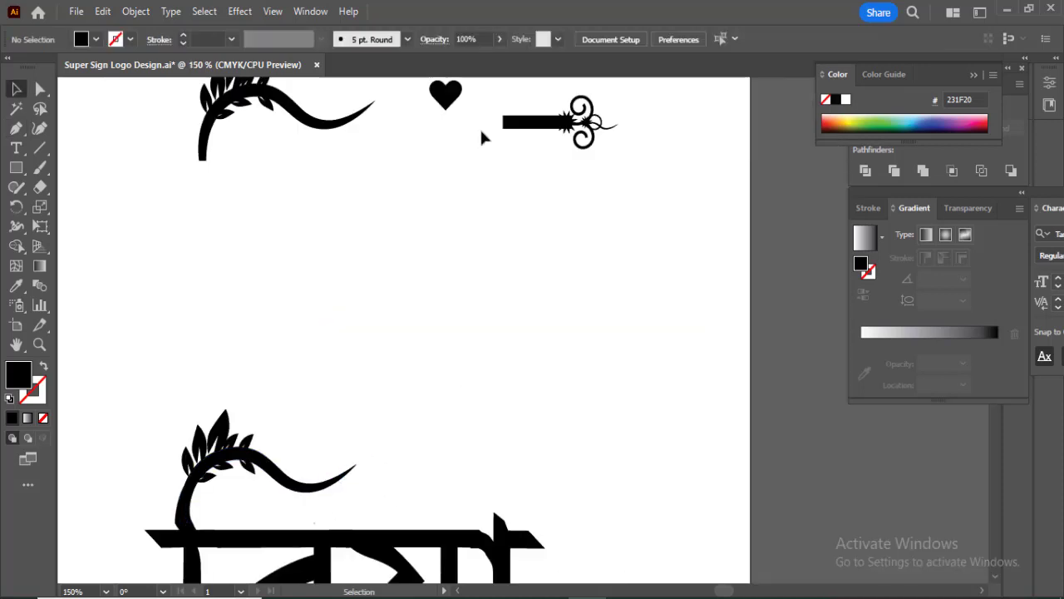
Move the heart to the free tip of the branch and tilt it to follow the branch's direction.
left_click_drag(447, 109, 373, 426)
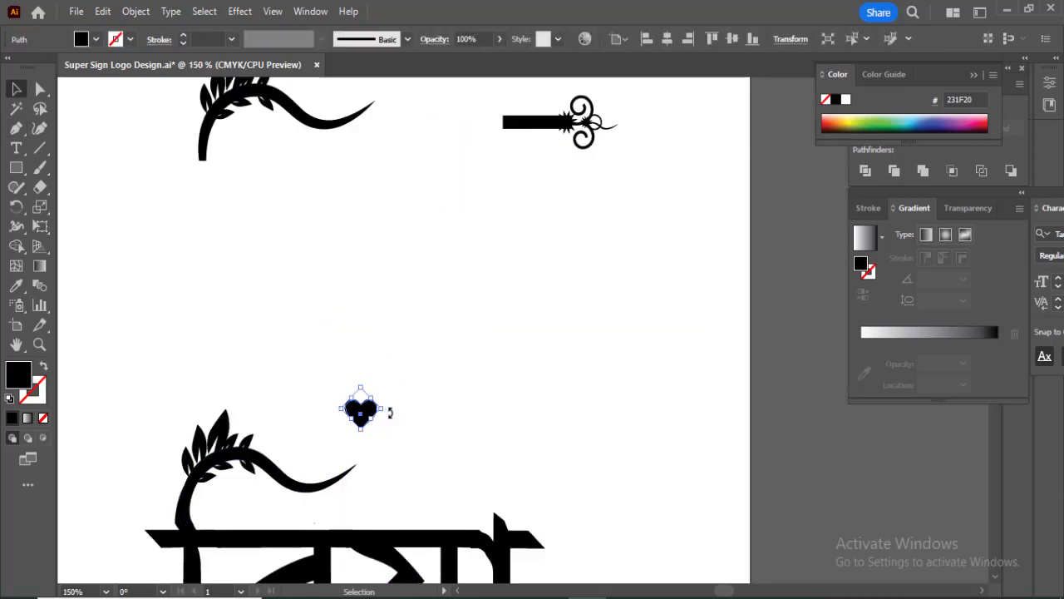
left_click(404, 419, "ctrl")
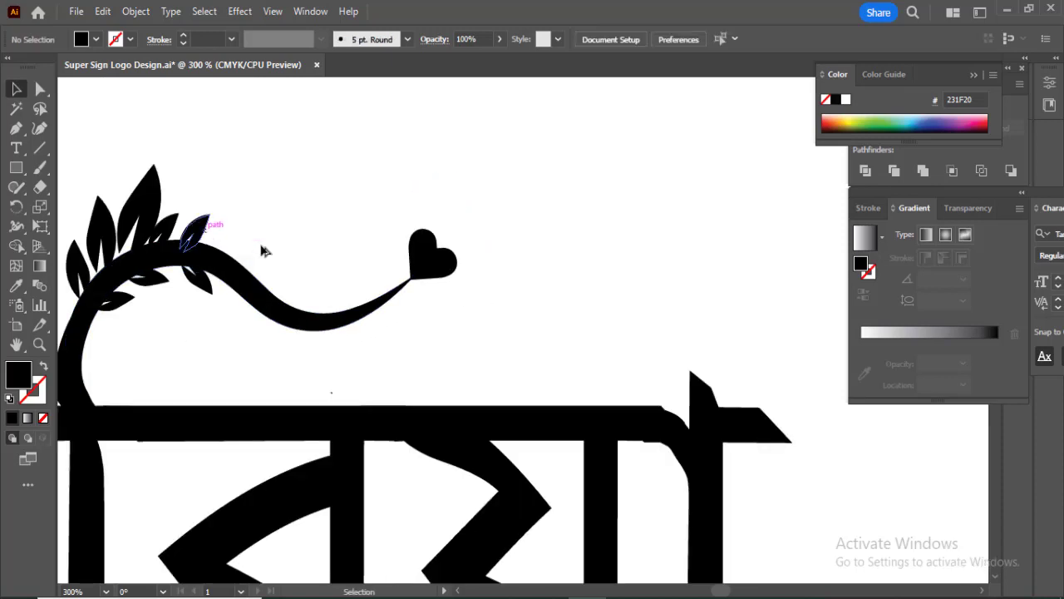
Copy a small leaf from the branch, reflect it, and add leaves on both sides of the branch tip beside the heart.
left_click_drag(206, 223, 375, 213)
right_click(371, 234)
mouse_move(432, 512)
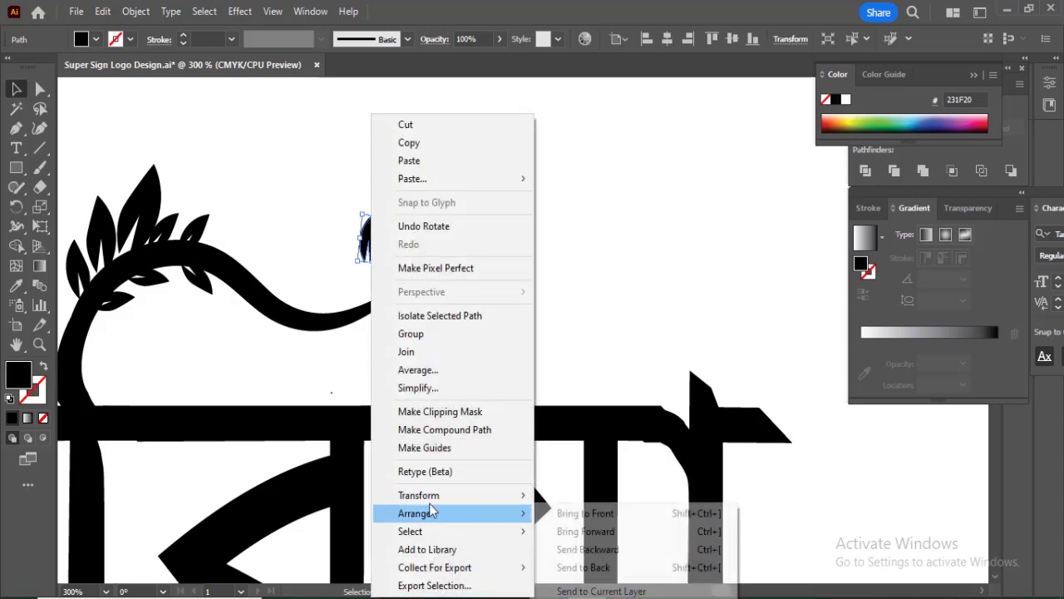
mouse_move(418, 495)
left_click(573, 410)
left_click(537, 408)
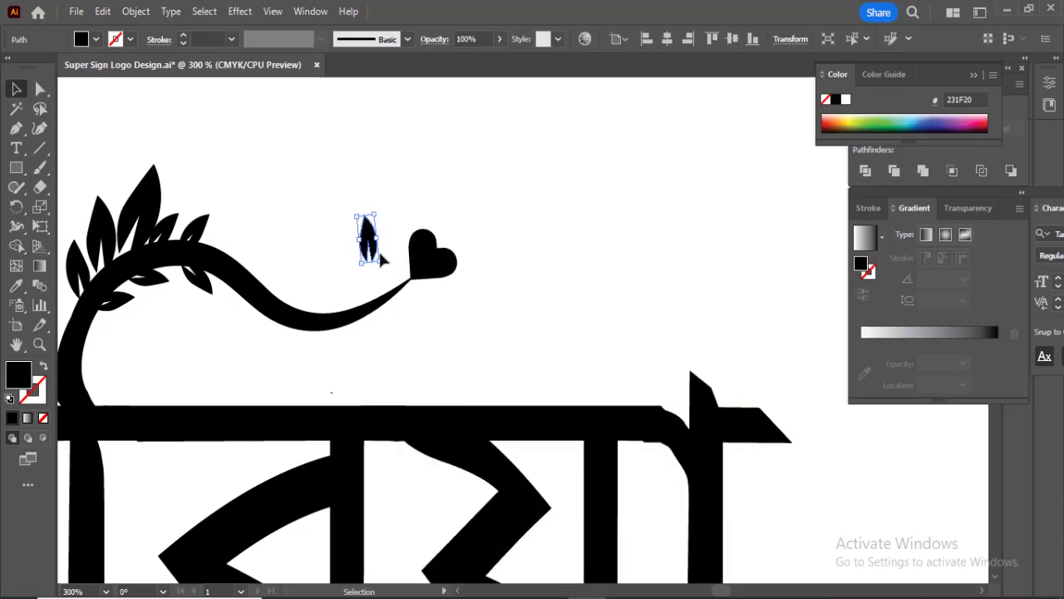
left_click_drag(371, 241, 414, 309)
left_click(413, 288)
left_click(458, 333)
key("ctrl+1")
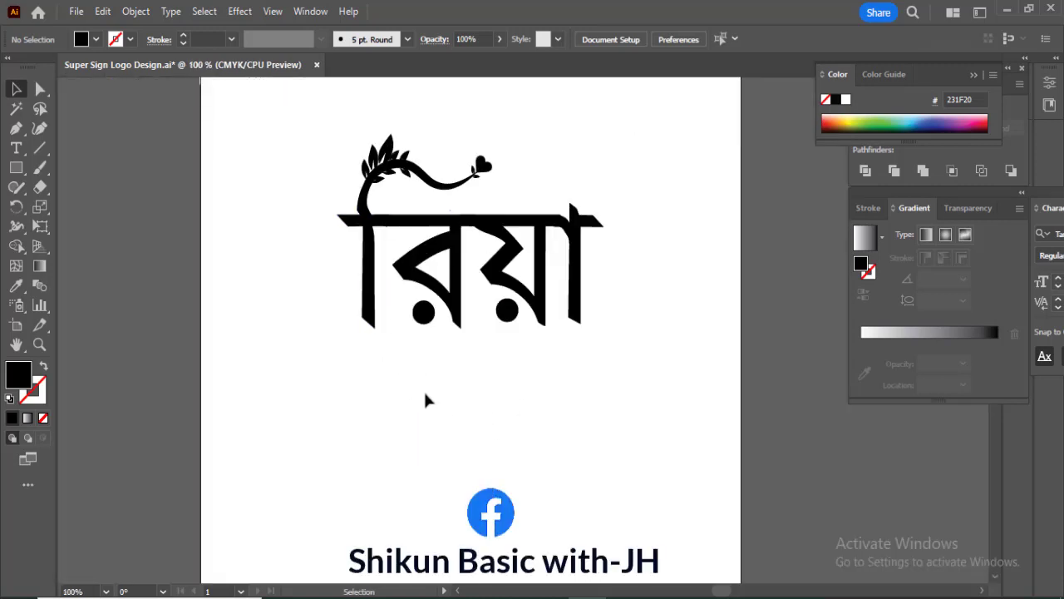
Round the corners at the bottom end of the first letter's vertical stem.
key("ctrl+equal")
key("a")
mouse_move(318, 395)
left_mouse_down()
mouse_move(371, 437)
mouse_move(360, 381)
left_mouse_up()
key("v")
left_click(410, 462)
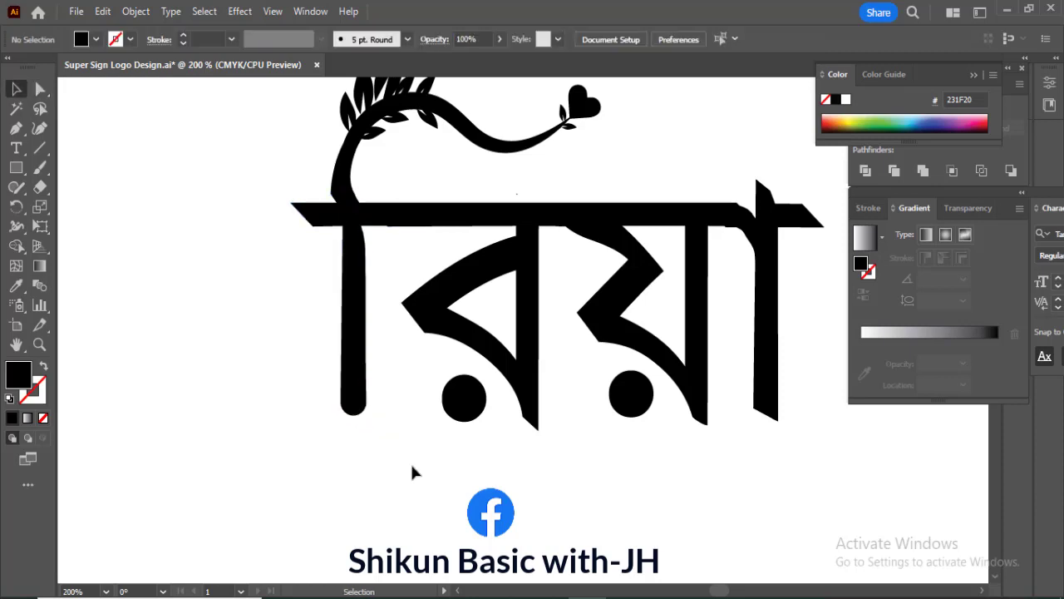
Draw a Pen filler along the upper inner edge of the first letter's stem to straighten it.
key("p")
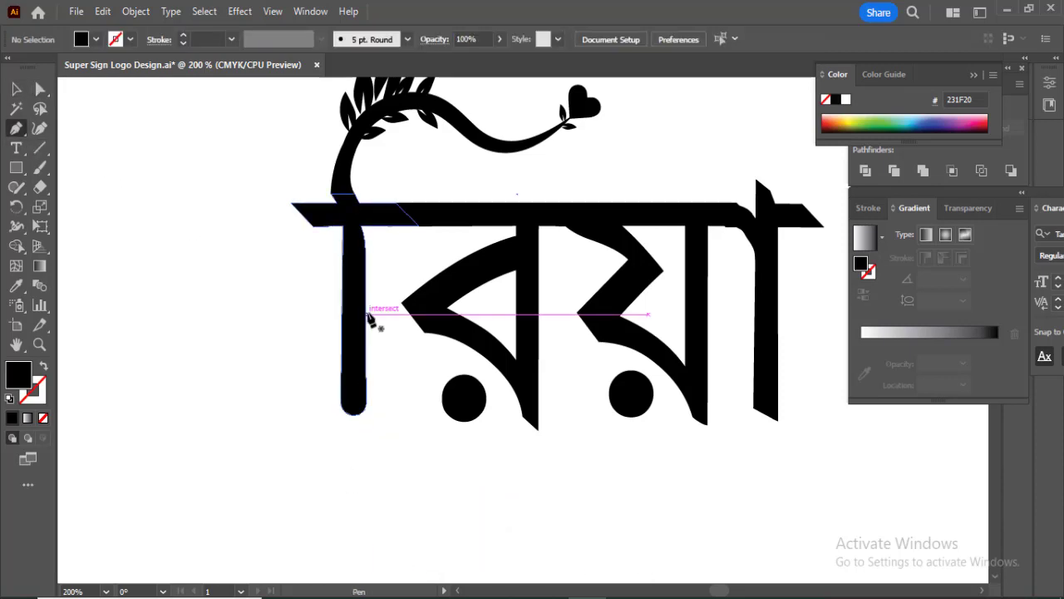
left_click_drag(363, 309, 365, 221)
key("v")
left_click(397, 466)
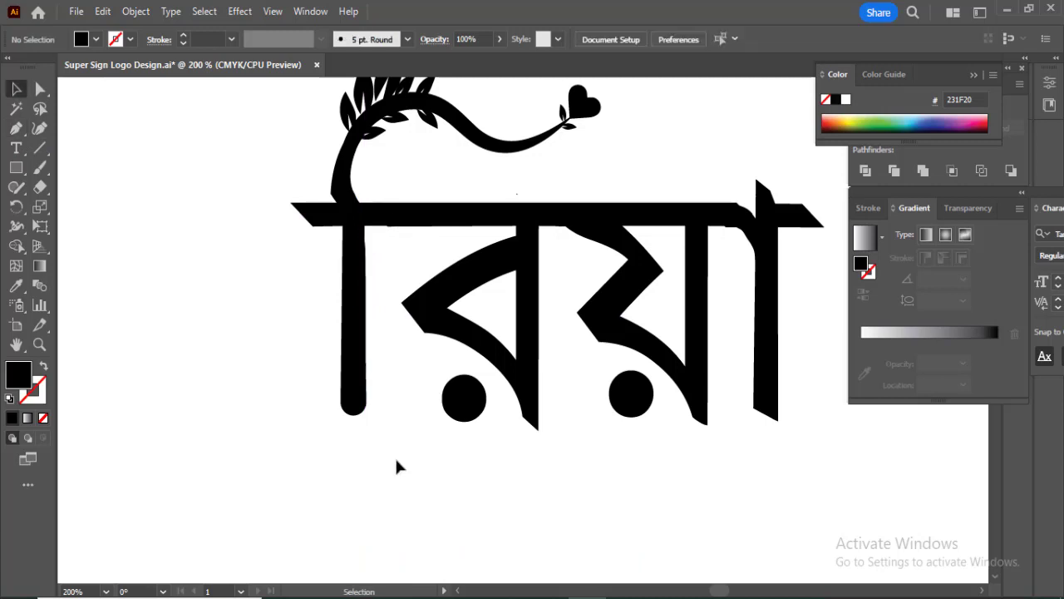
Draw a curved Pen shape over the first stem, bulging outward at its lower outer side and widening at the headline's inner side.
key("p")
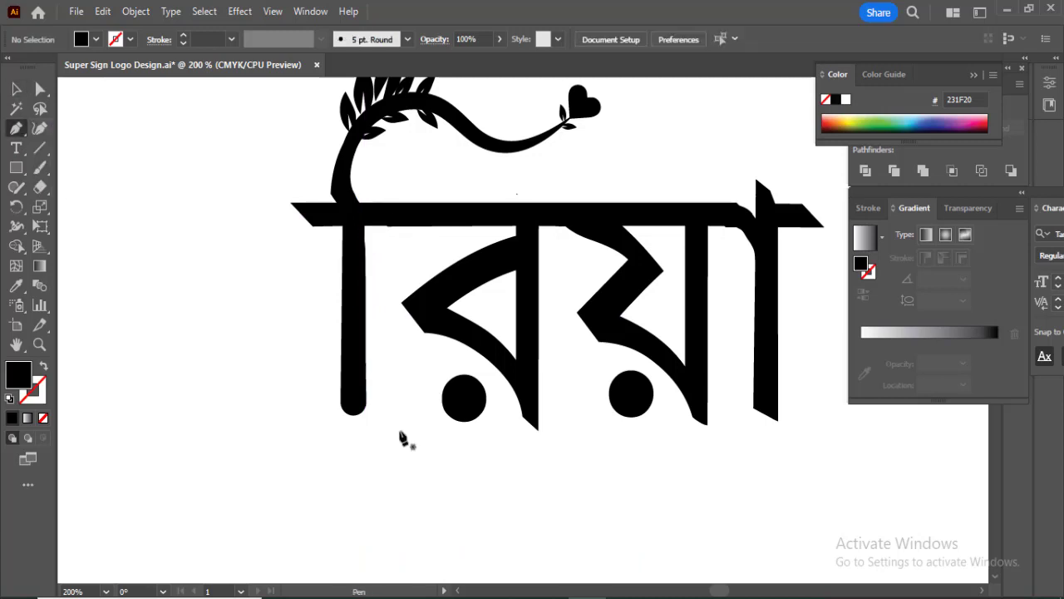
left_click(353, 413)
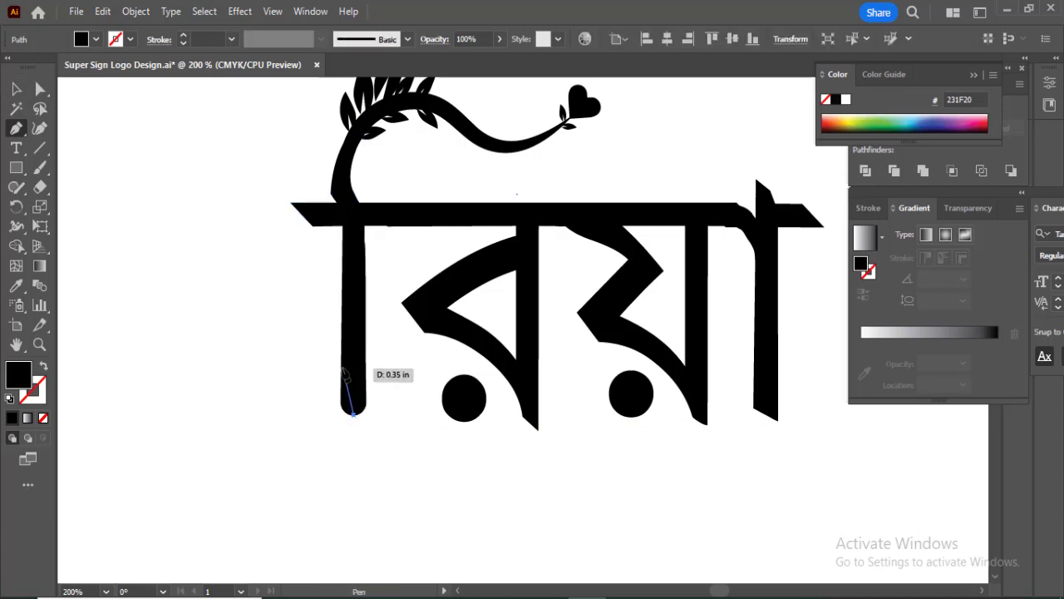
left_click_drag(342, 359, 368, 312)
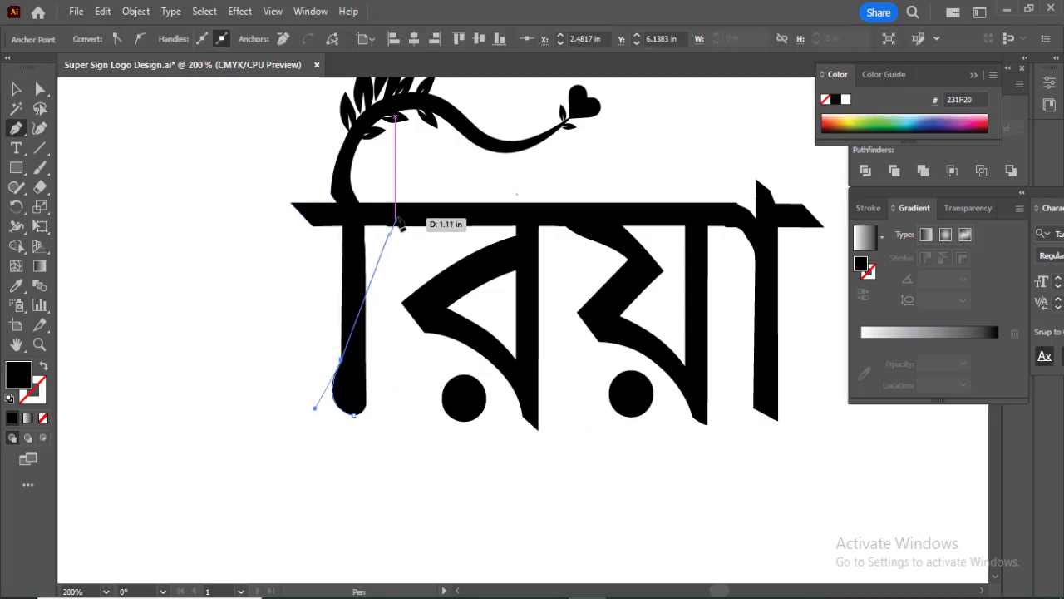
left_click_drag(381, 209, 333, 185)
key("v")
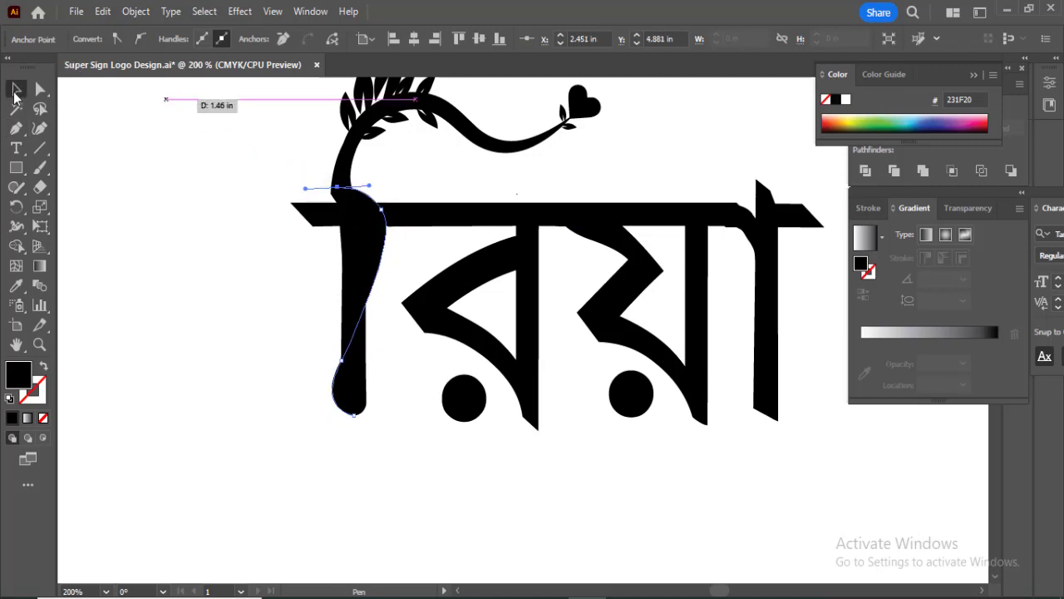
left_click(389, 489)
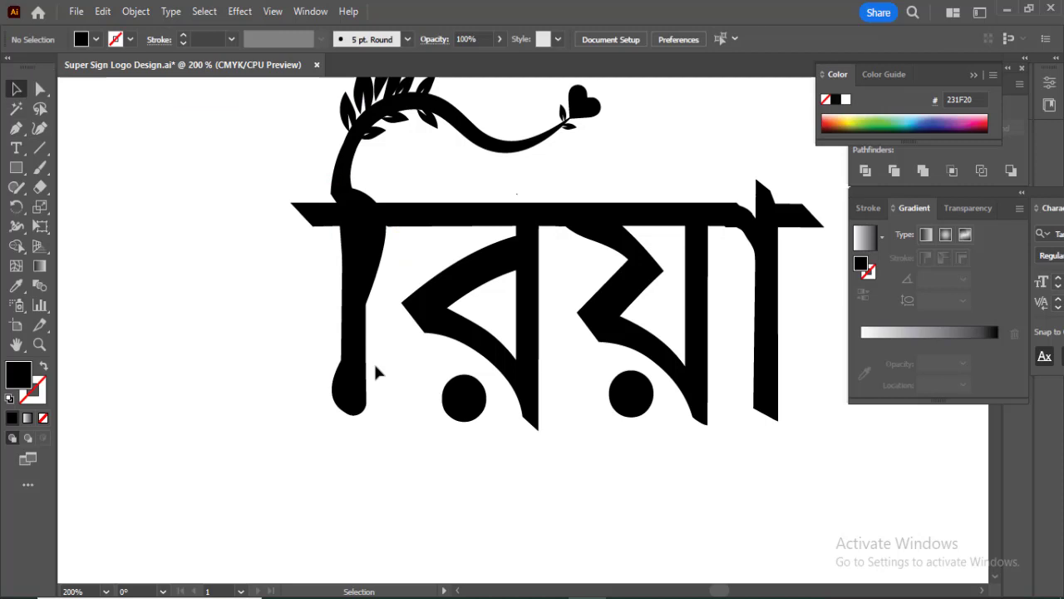
Convert the filled curved shape over the first stem into a 4 pt outline and apply the lens-shaped width profile tapering at both ends.
left_click(371, 286)
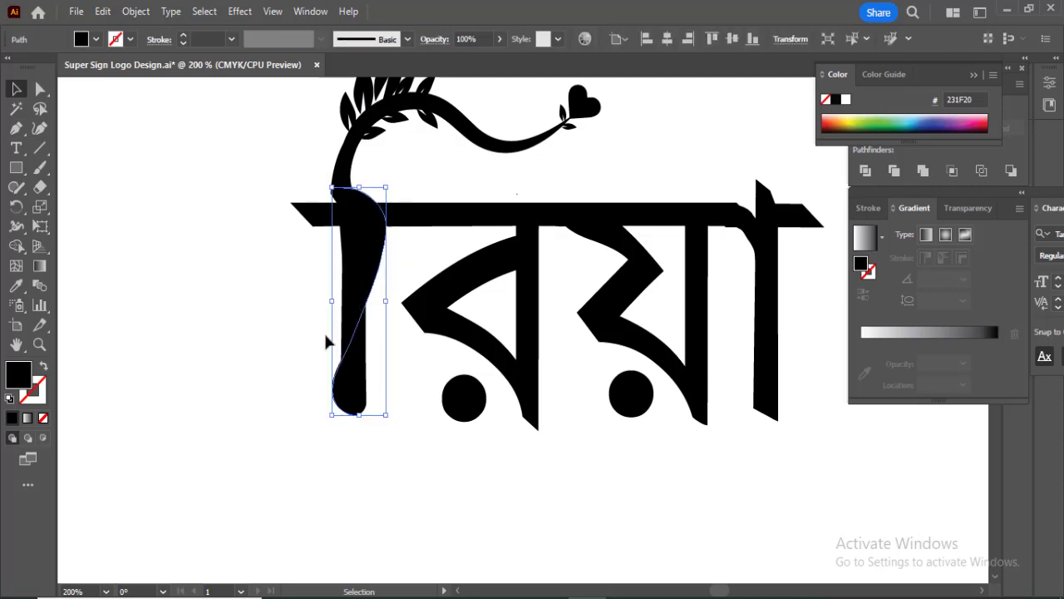
left_click(44, 366)
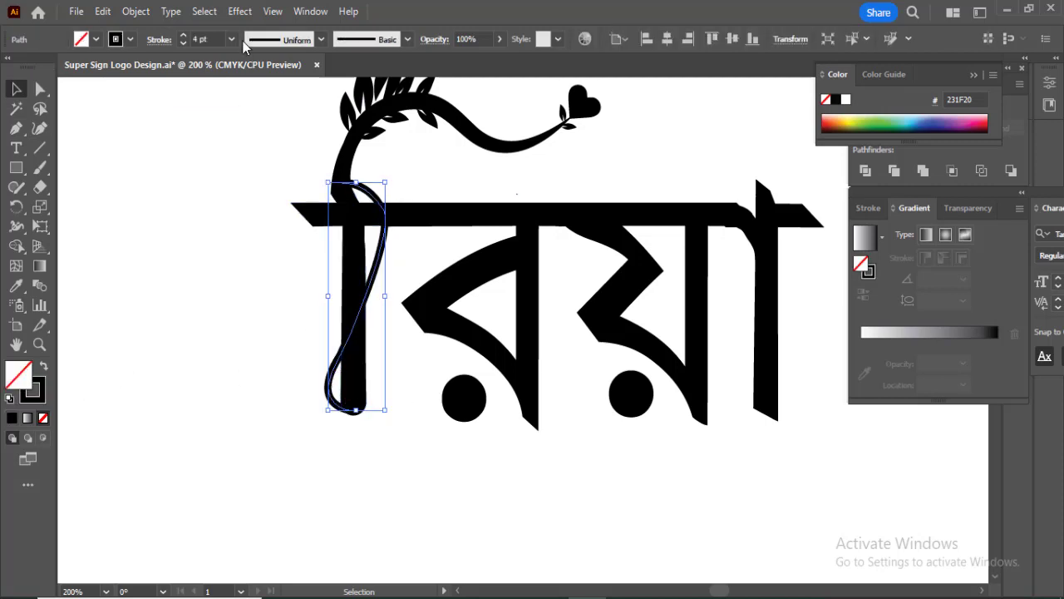
left_click(321, 40)
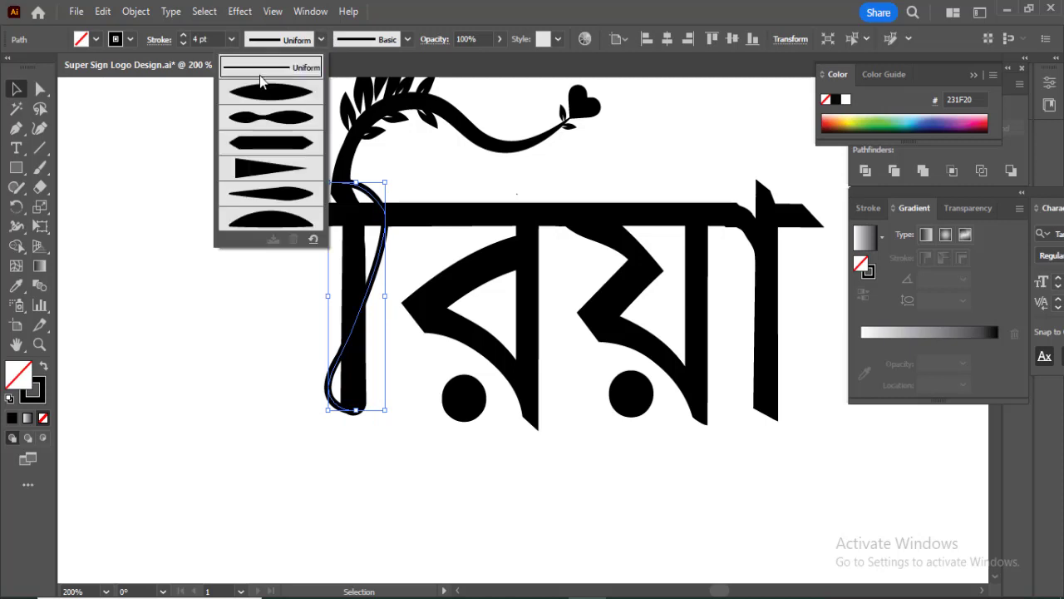
left_click(261, 93)
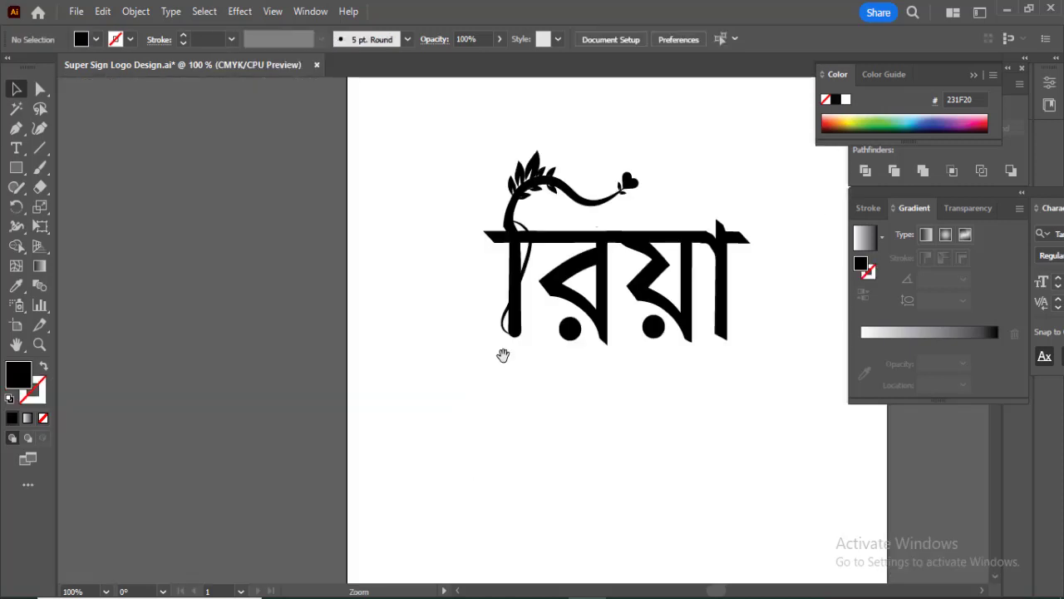
Use the Curvature tool to delete the anchor point on the thin curve's outer bend where it crosses the headline.
scroll(502, 354, "up", 2)
left_click_drag(542, 349, 366, 398)
left_click(428, 388, "ctrl")
left_click_drag(568, 334, 409, 443)
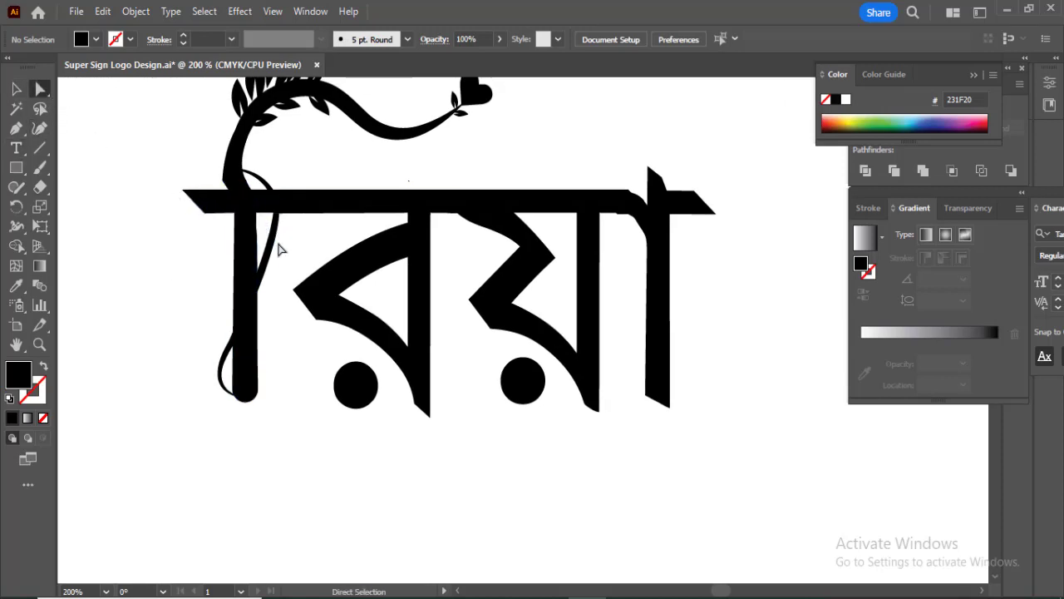
left_click(39, 92)
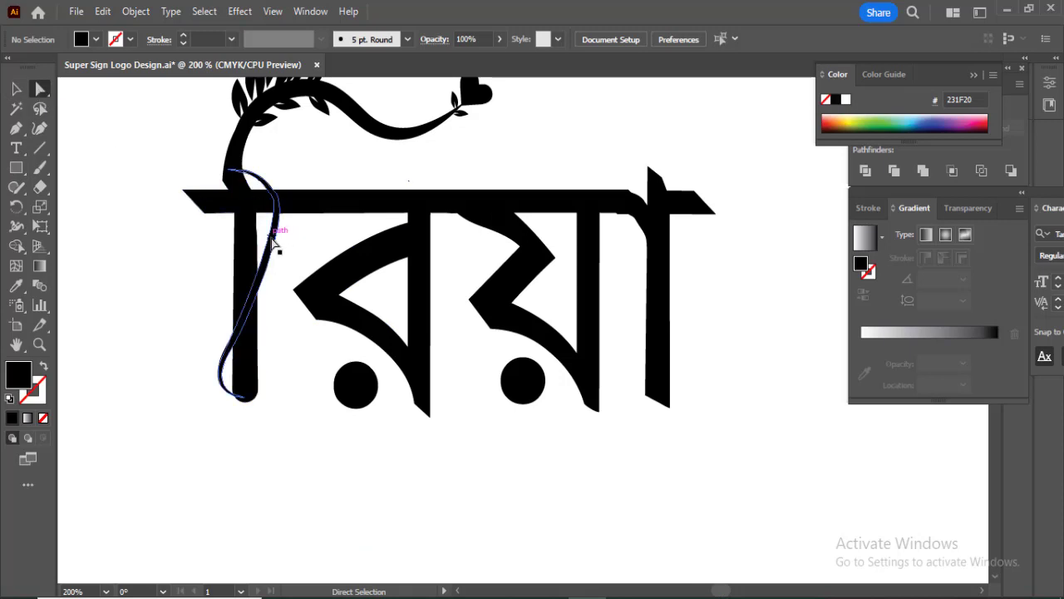
left_click(38, 131)
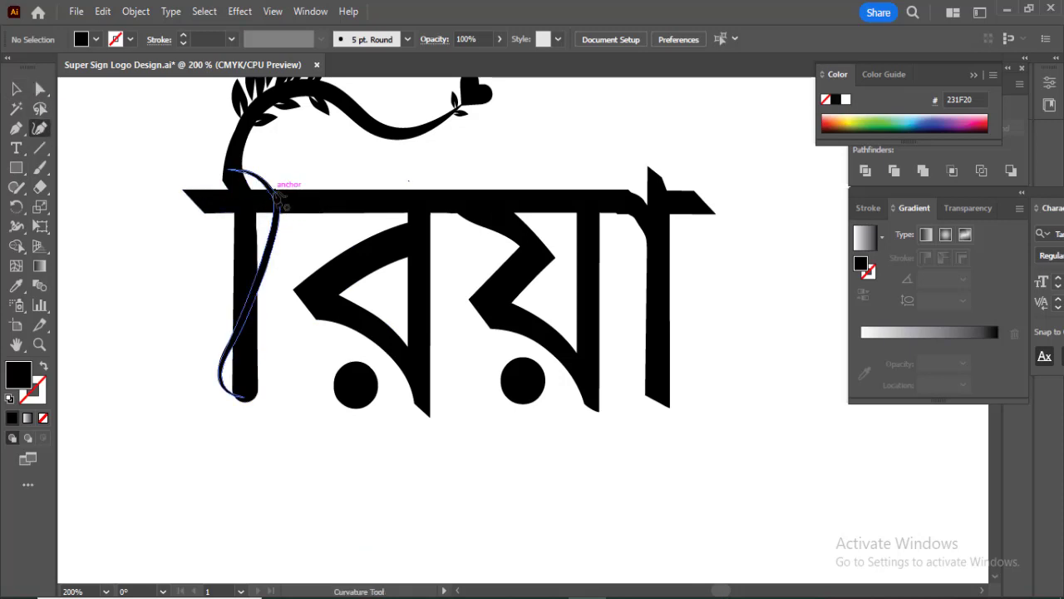
left_click(278, 197)
key("Delete")
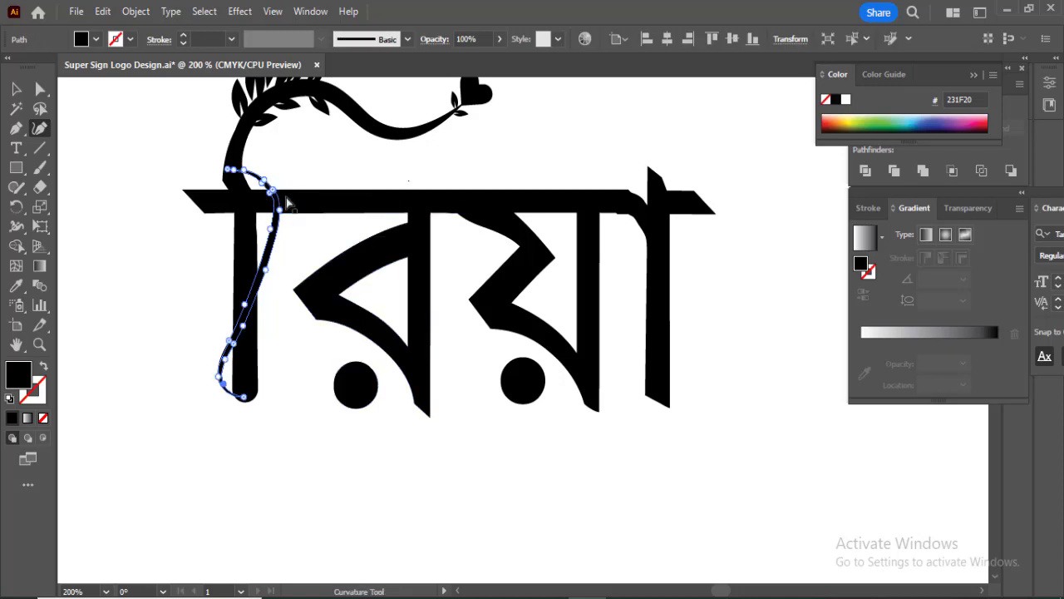
left_click(16, 89)
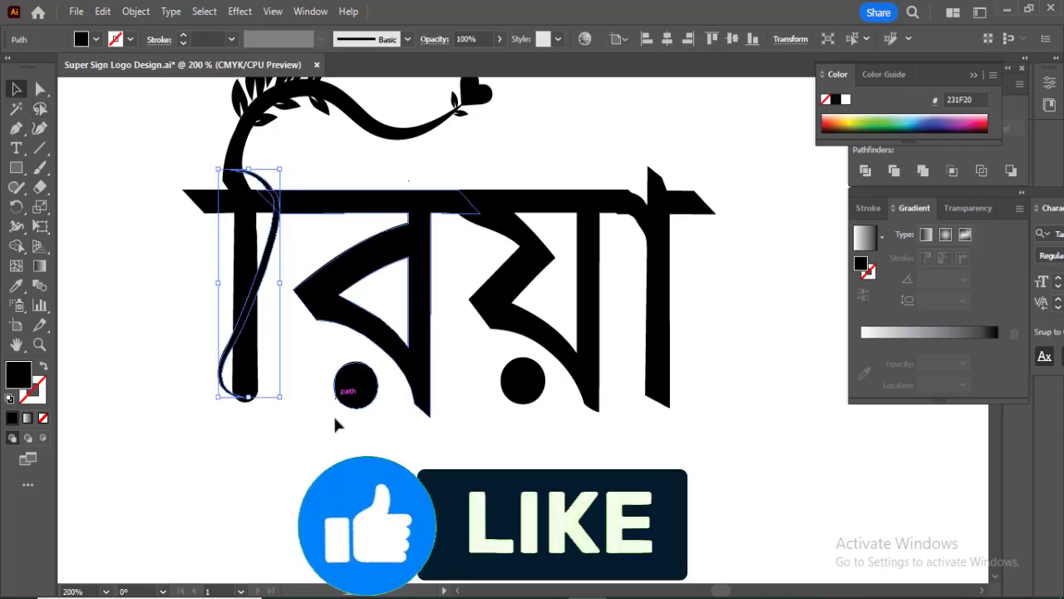
left_click(295, 492)
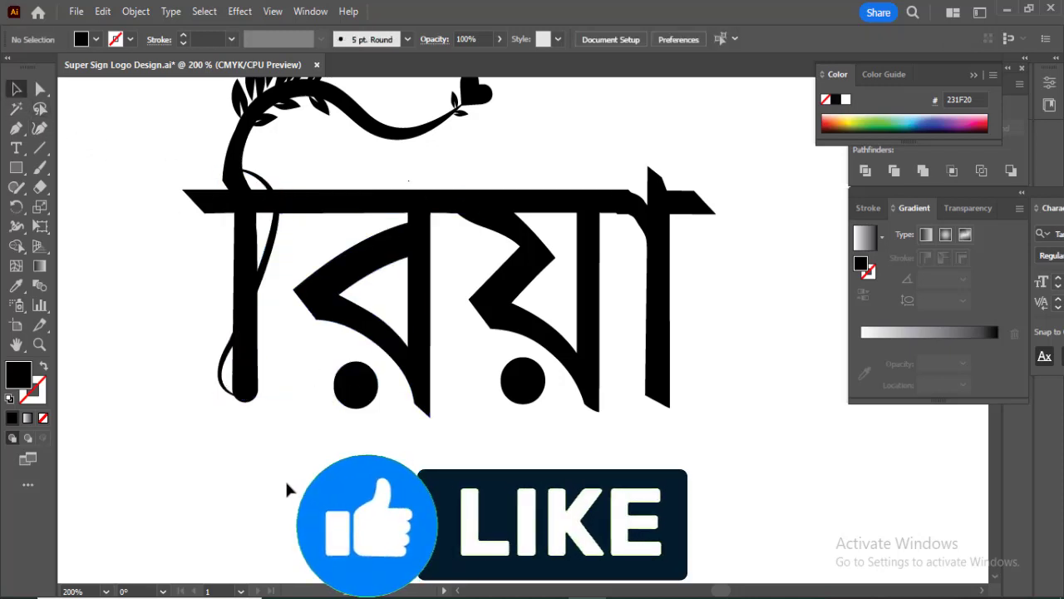
left_click(270, 262)
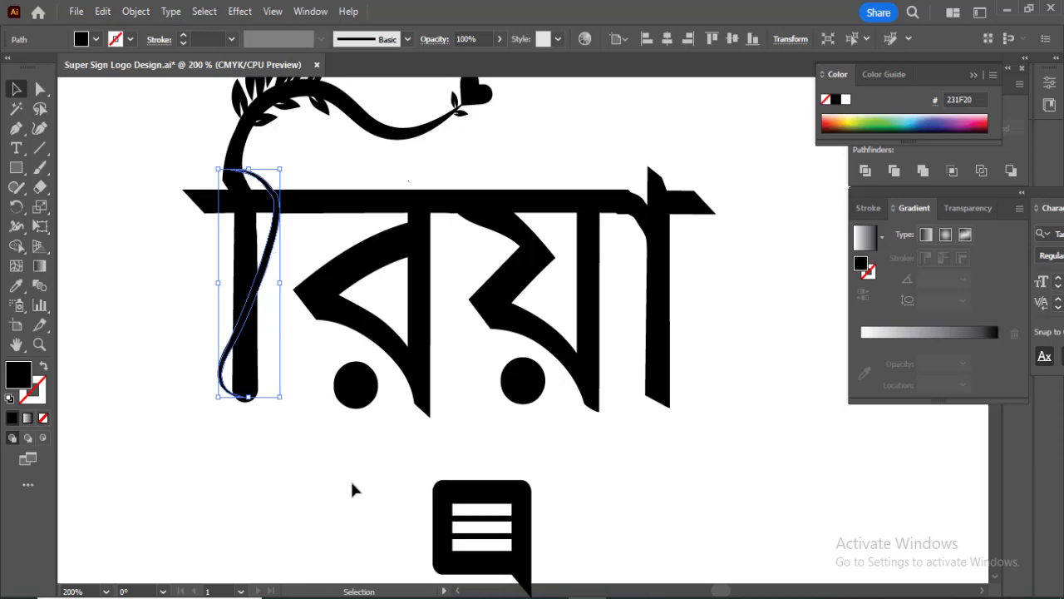
left_click(350, 479)
Draw a crescent-shaped Pen filler from the first stem's bottom end up to the outer edge of the thin curve's lower loop.
key("p")
left_click(267, 417, "ctrl")
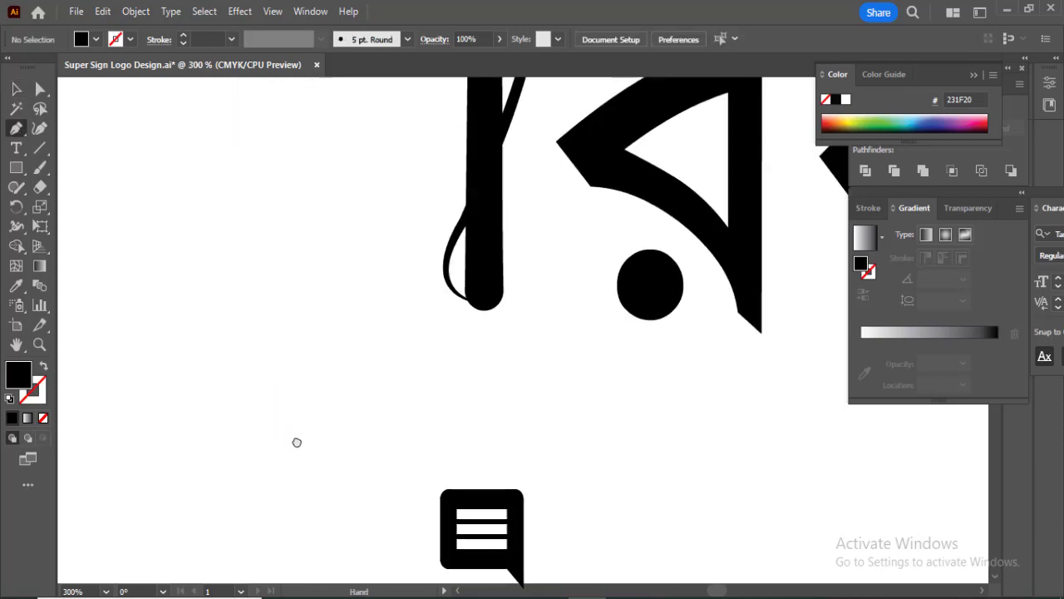
left_click_drag(502, 349, 289, 464)
left_click_drag(271, 426, 241, 320)
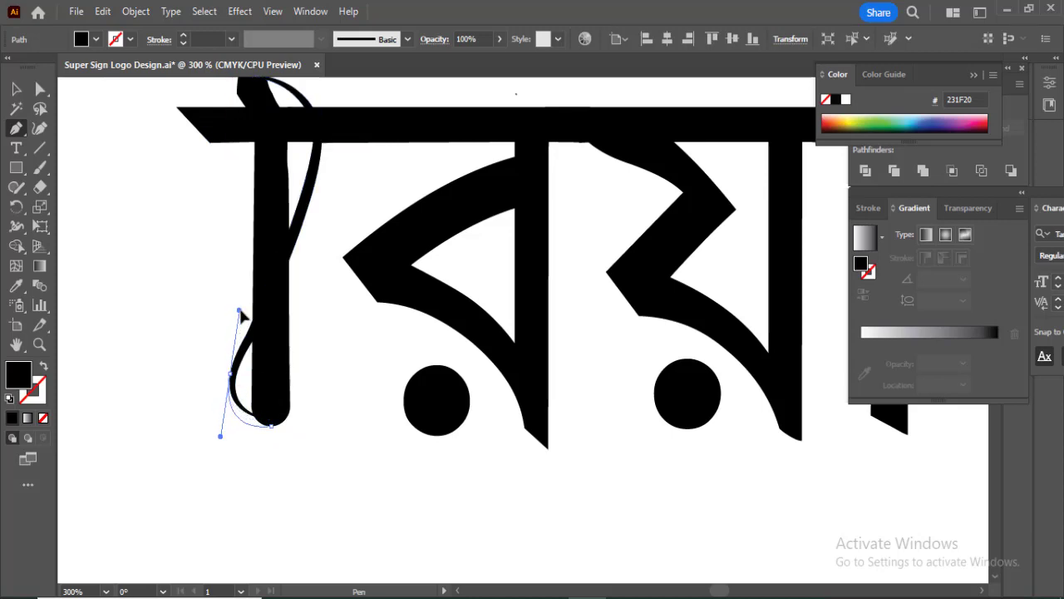
left_click_drag(241, 311, 241, 311)
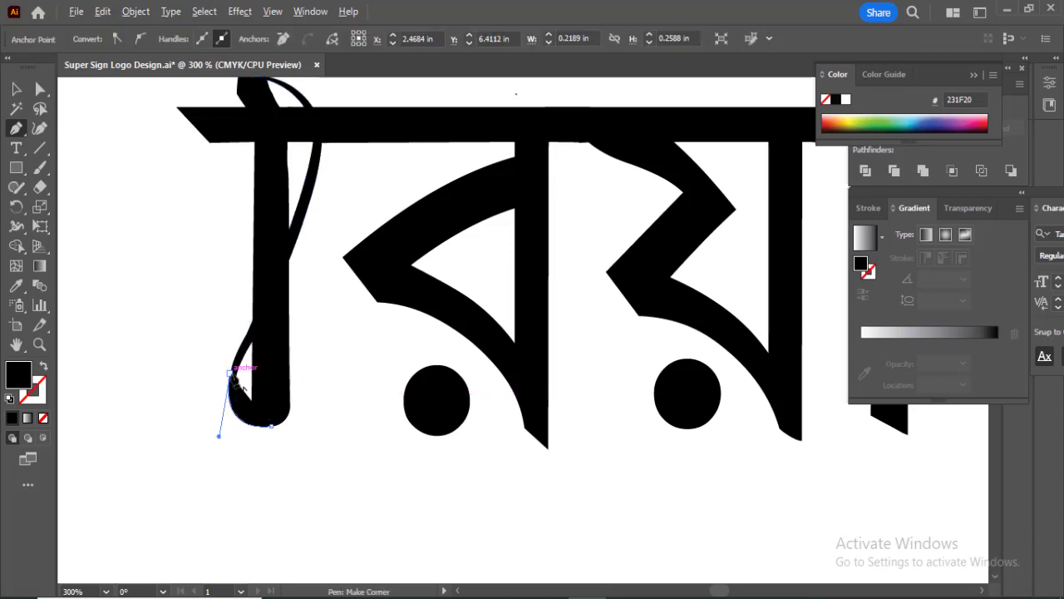
left_click(230, 374)
left_click(270, 427)
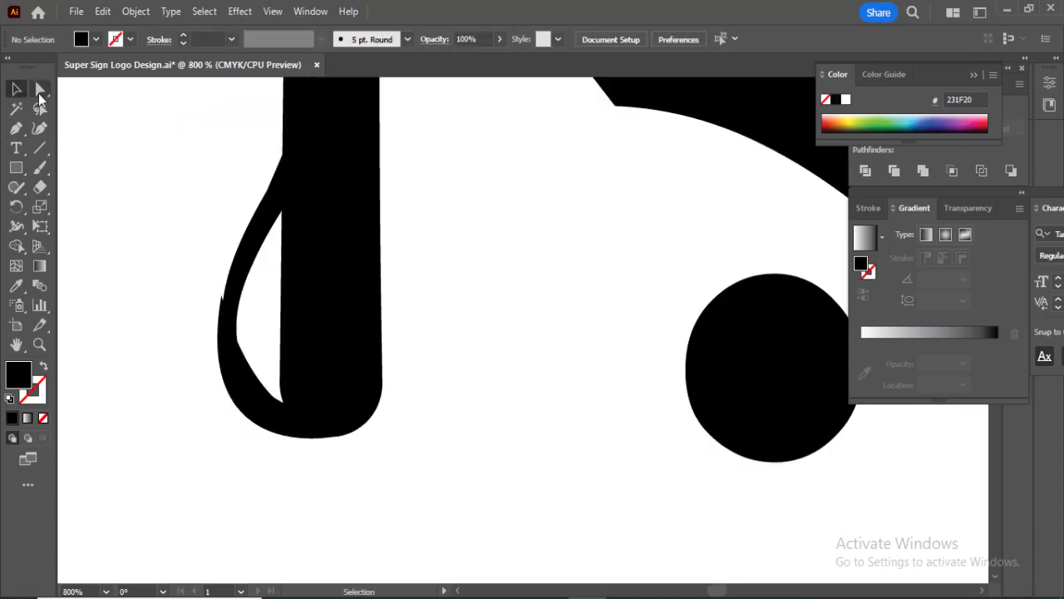
Adjust the crescent filler's anchor points so its tip merges with the thin curve and its lower end meets the stem's bottom.
left_click(39, 92)
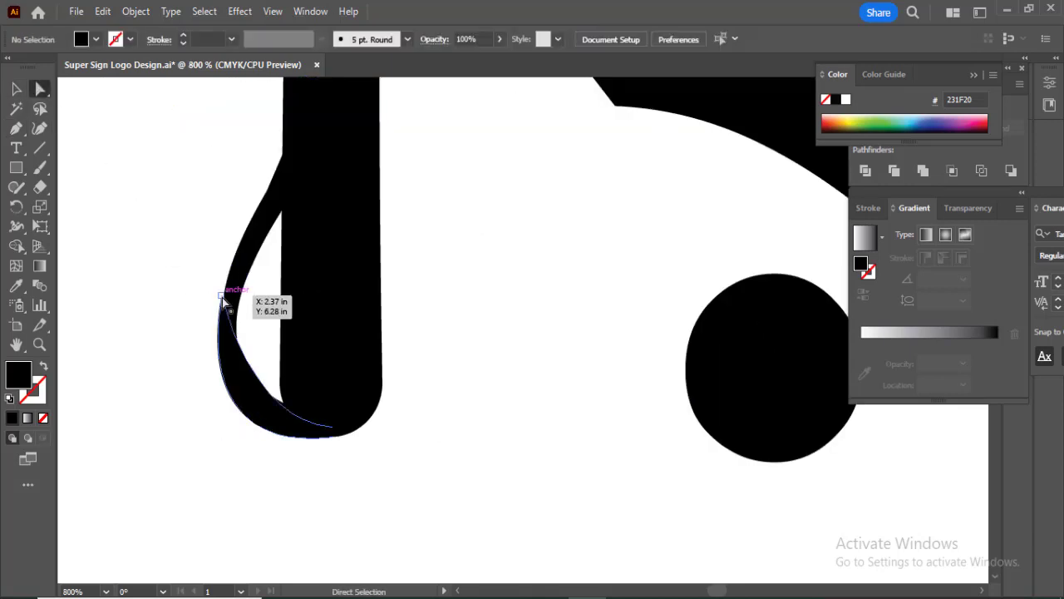
left_click(222, 299)
left_click_drag(279, 355, 228, 299)
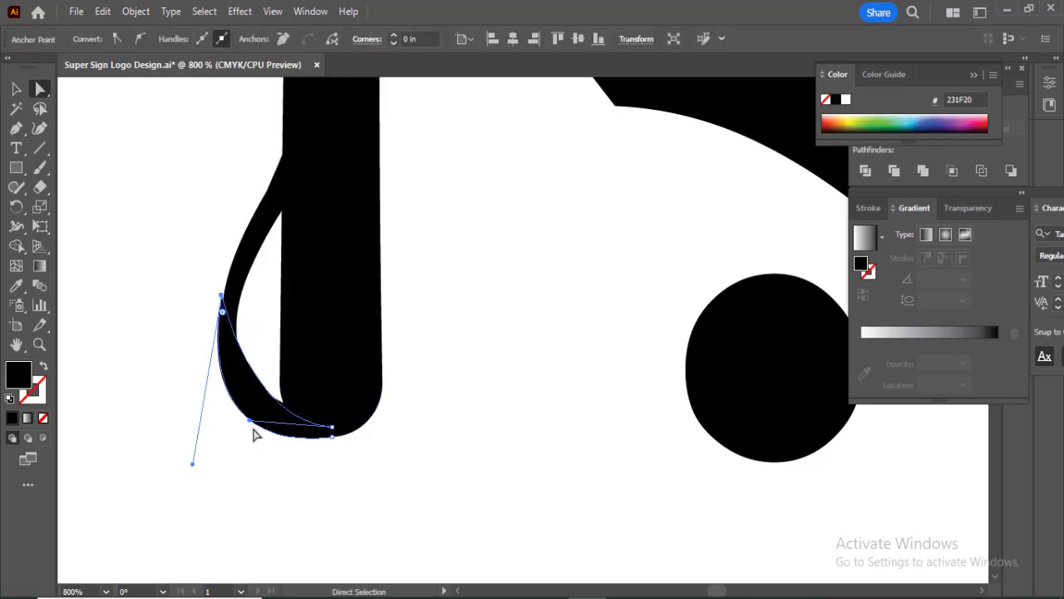
left_click(184, 247)
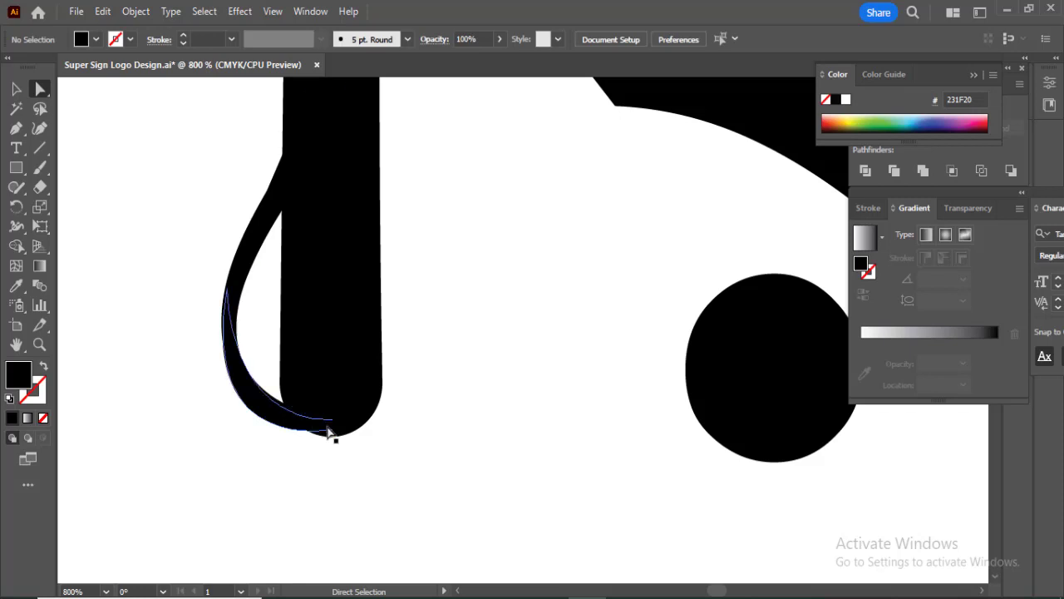
left_click(325, 426)
left_click(16, 95)
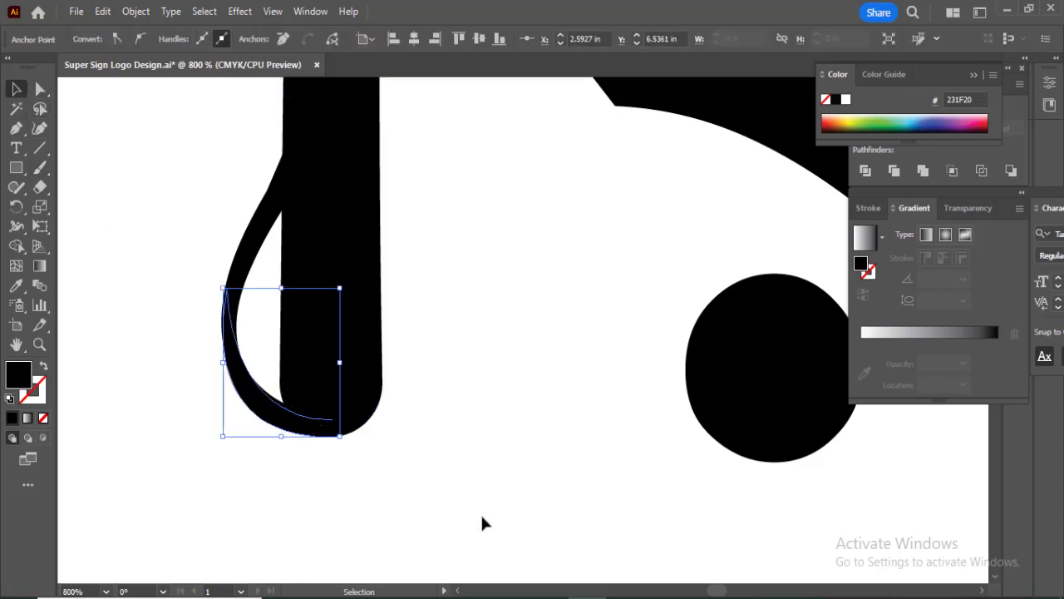
left_click(481, 513)
Place a small heart on the middle of the last letter's stem, duplicate it in place, and enlarge one copy slightly beyond the stem's width.
scroll(516, 437, "down", 5)
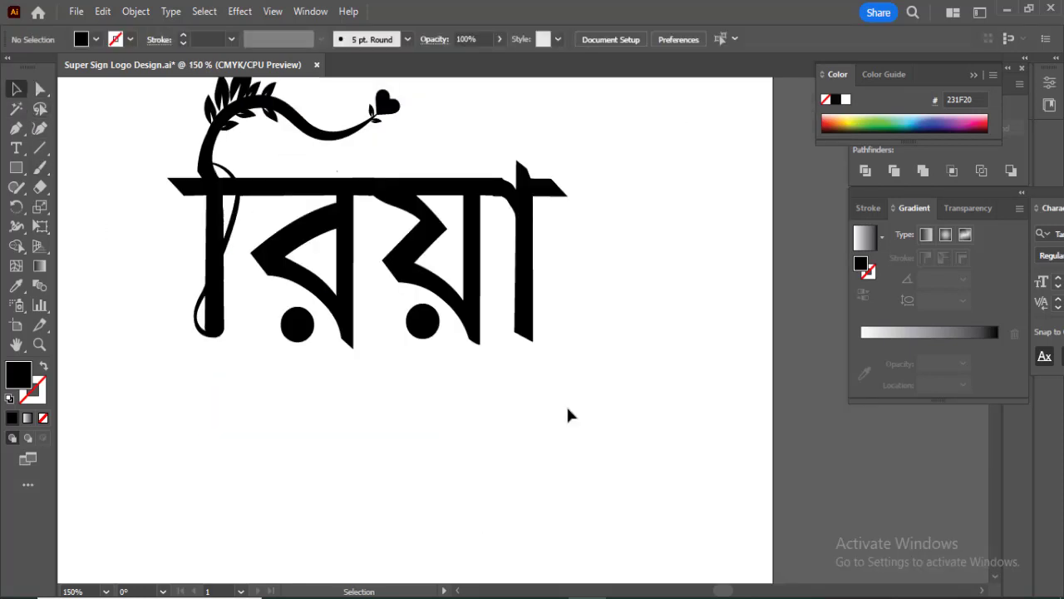
key("ctrl+v")
left_click_drag(549, 368, 530, 272)
scroll(530, 272, "up", 2)
key("ctrl+c")
key("ctrl+f")
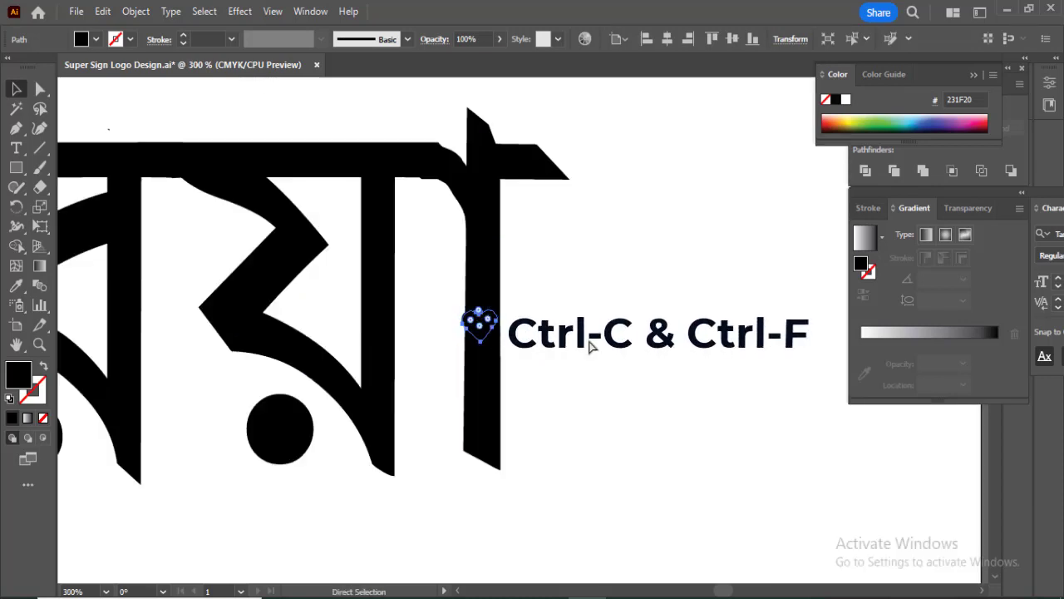
left_click_drag(505, 319, 513, 315)
Cut the inner heart out of the last stem and outer heart with the Shape Builder tool, leaving a heart-shaped opening.
left_click(431, 306)
left_click_drag(431, 308, 534, 368)
key("shift+m")
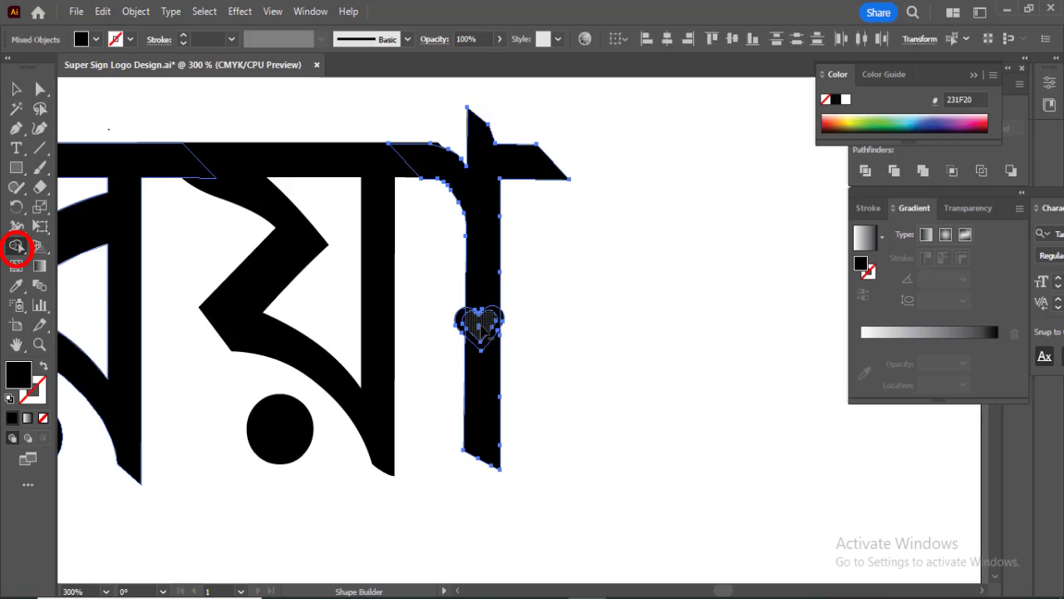
left_click(480, 326, "alt")
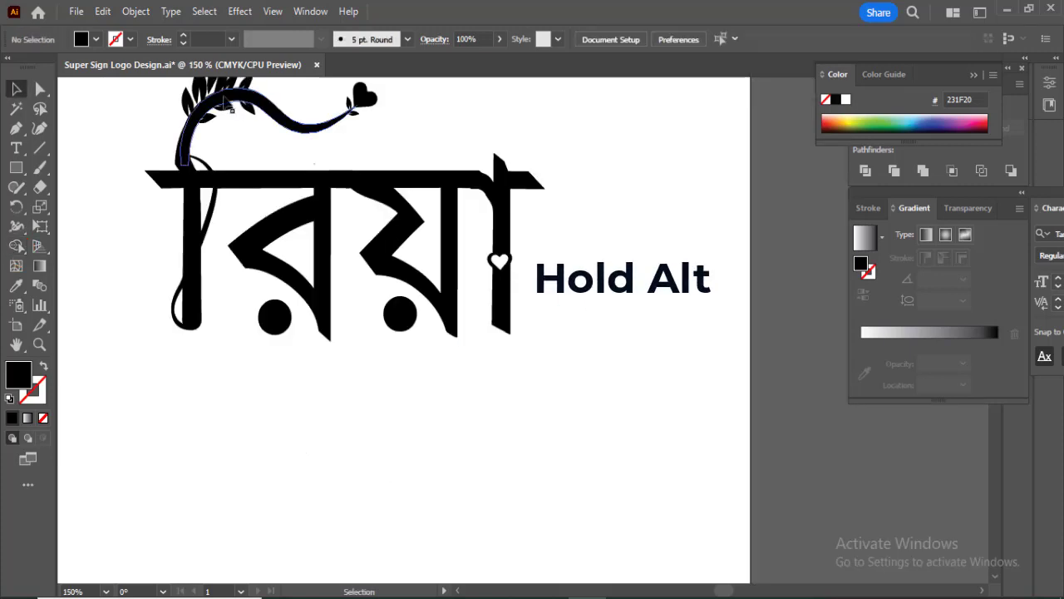
Copy a leaf from the branch onto the last stem above the heart, duplicate it in place, and enlarge one copy around the other.
left_click_drag(253, 115, 550, 246)
left_click_drag(569, 200, 498, 225)
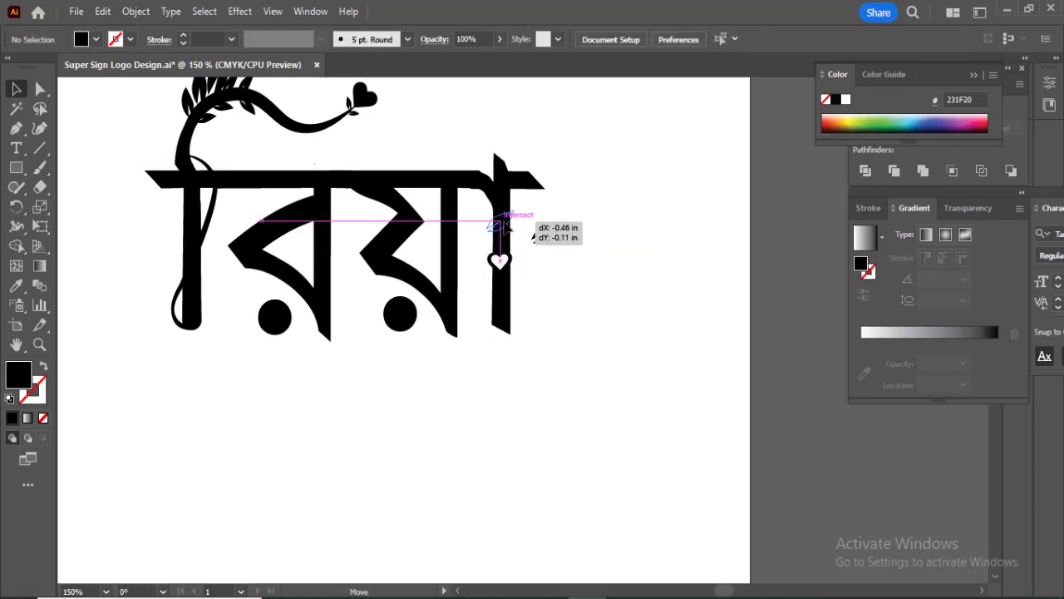
left_click_drag(505, 226, 504, 226)
key("ctrl+plus")
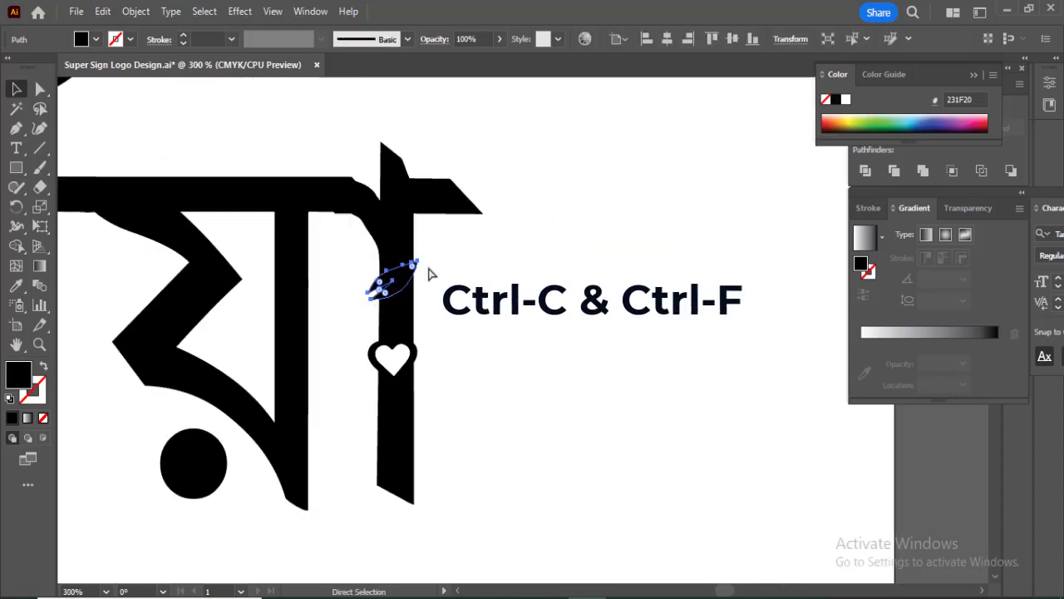
key("ctrl+c")
key("ctrl+f")
left_click_drag(424, 271, 434, 291)
left_click(469, 301)
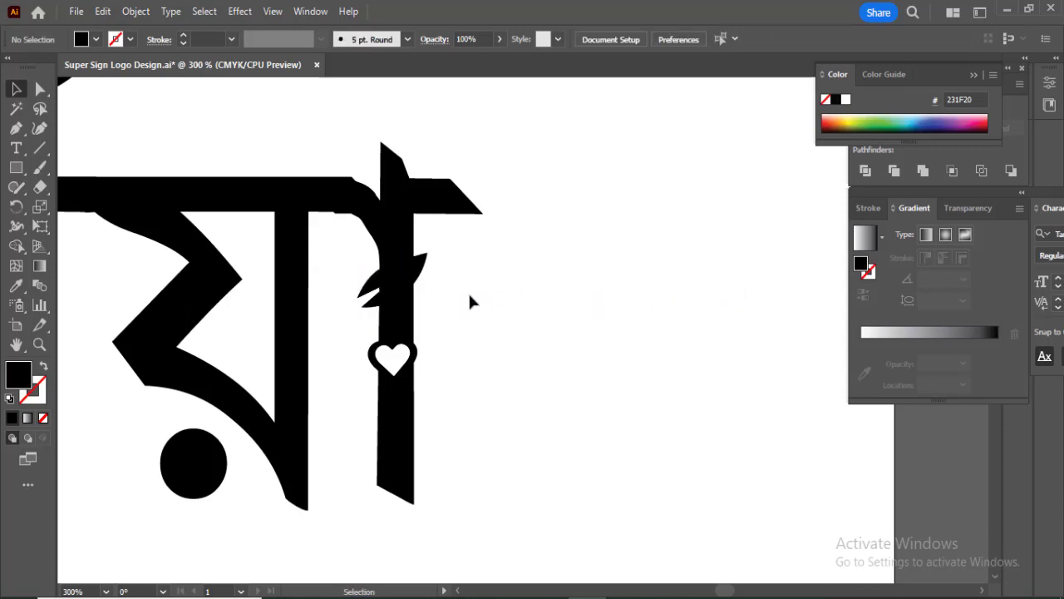
Use Shape Builder to cut the inner leaf out of the last stem and remove the leaf pieces projecting on the stem's inner side.
left_click_drag(364, 280, 395, 301)
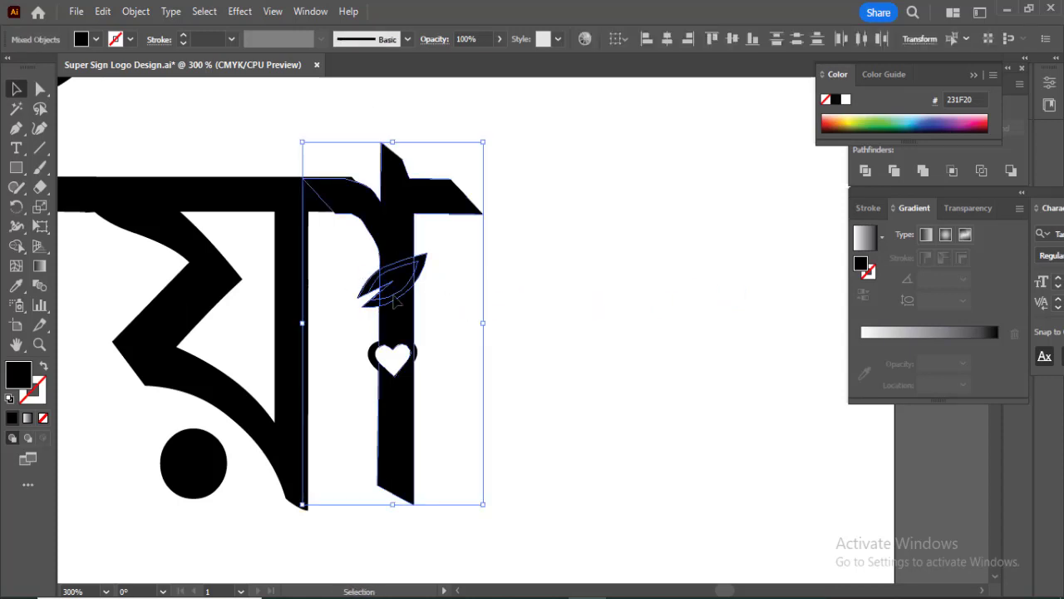
left_click(17, 246)
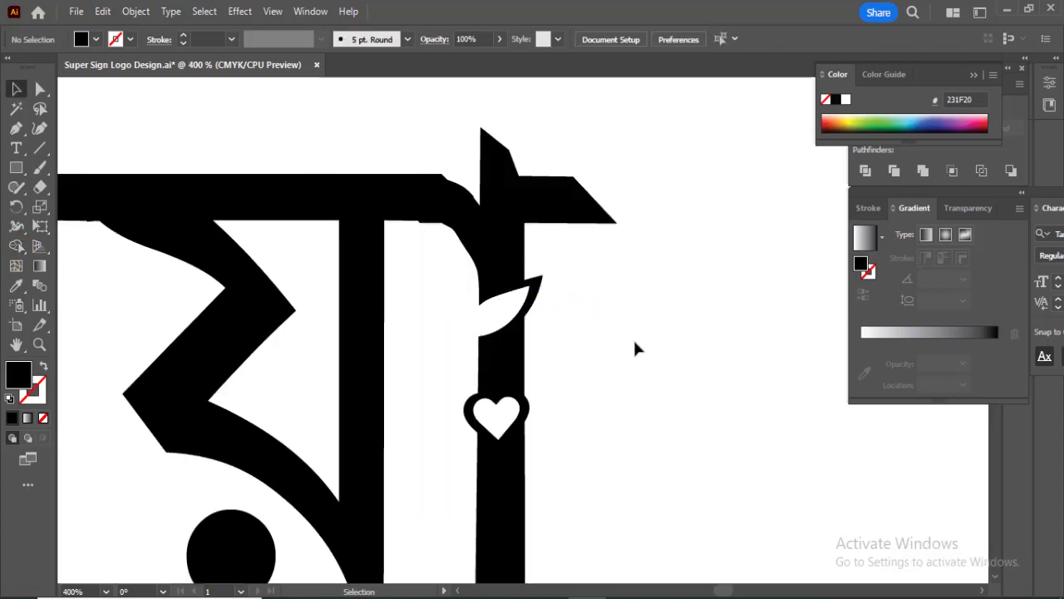
key("ctrl+0")
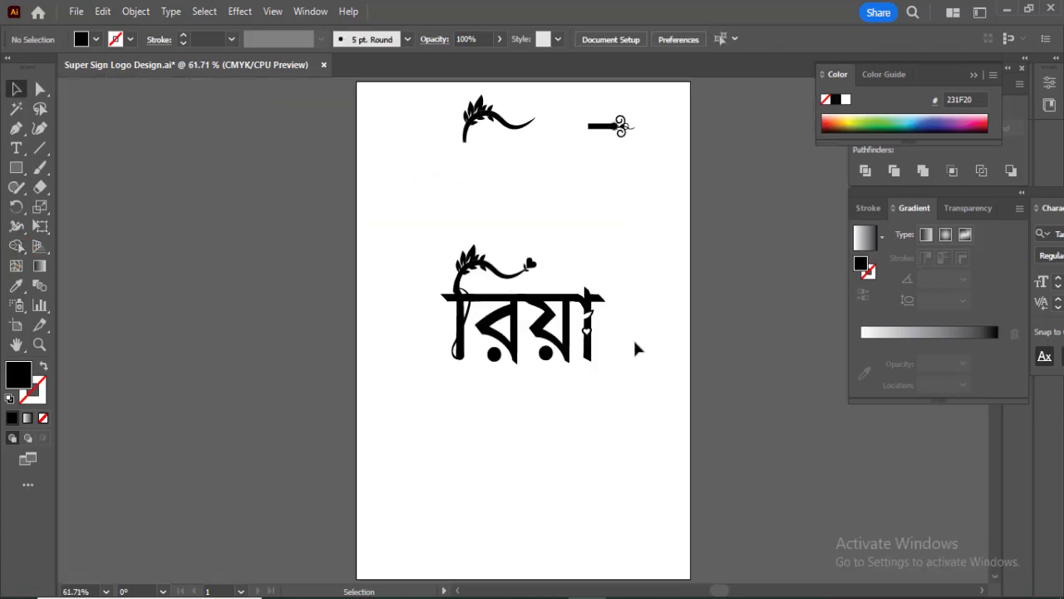
Draw a short vertical line below the last letter's stem and set its stroke weight to 4 pt.
mouse_move(467, 419)
left_mouse_down()
mouse_move(466, 482)
mouse_move(487, 504)
left_mouse_up()
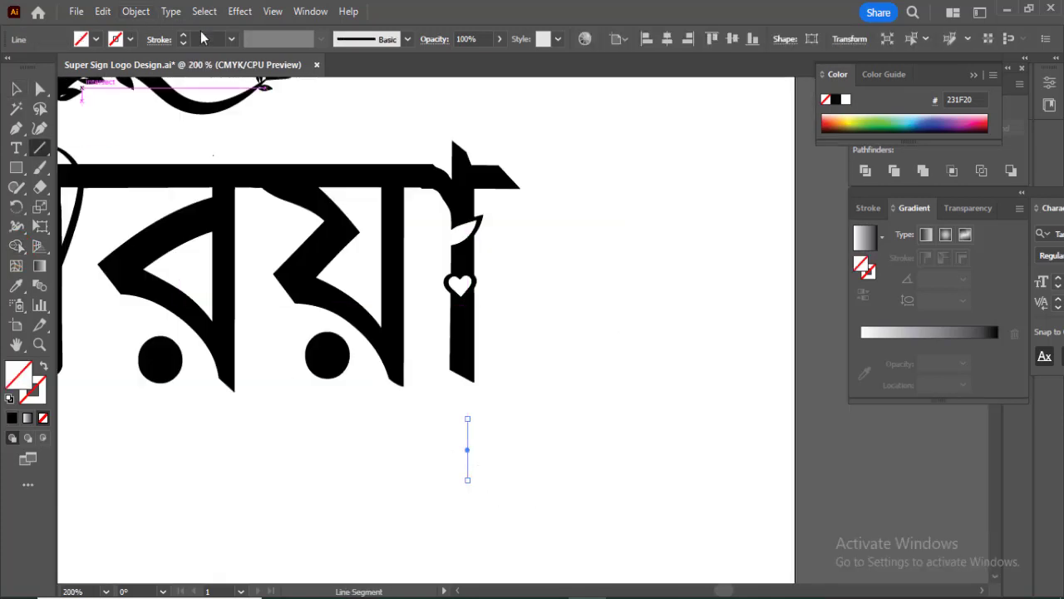
type("0.75")
key("Return")
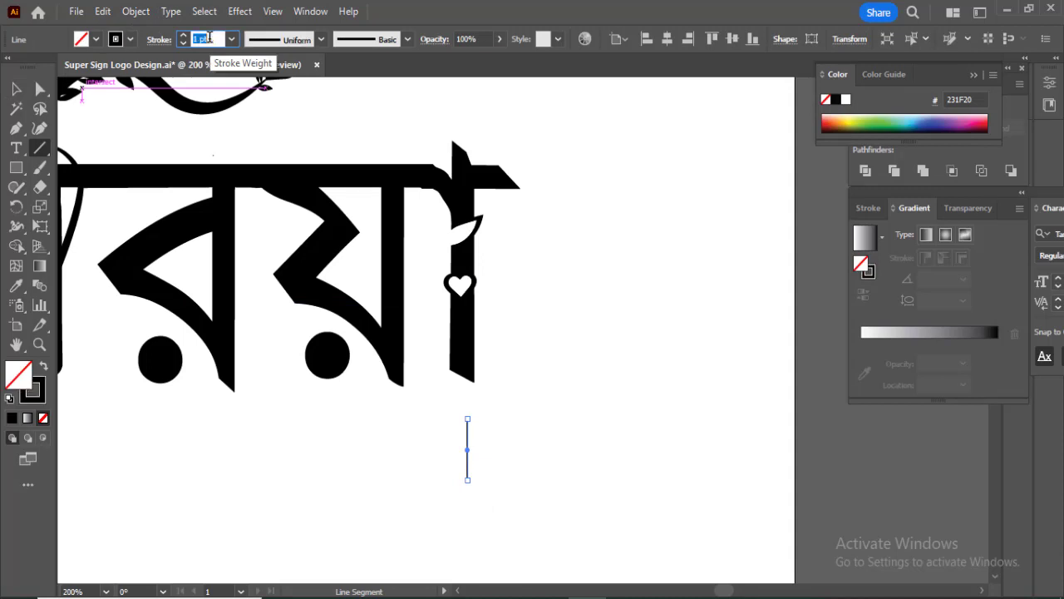
type("4")
key("Return")
Add a small six-pointed star at the lower end of the vertical line and expand both objects into filled shapes.
left_click_drag(16, 167, 75, 247)
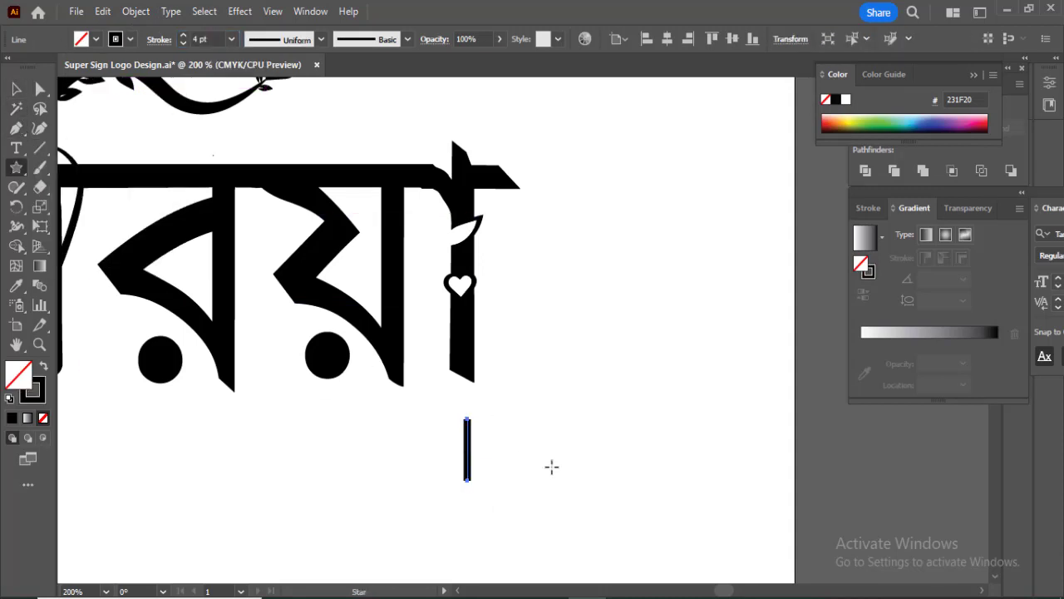
left_click_drag(488, 509, 525, 542)
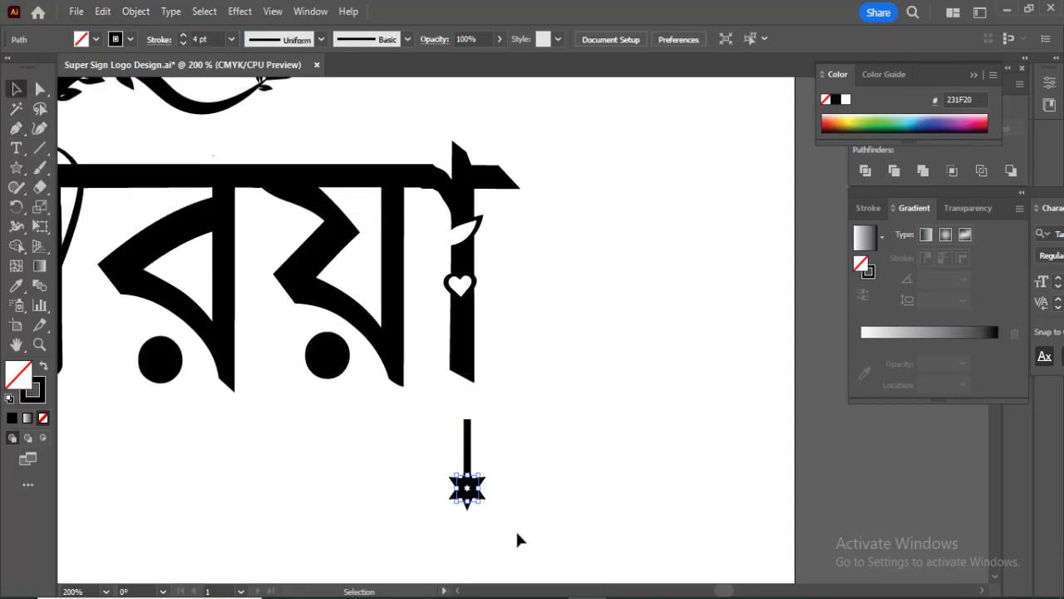
key("v")
left_click(134, 10)
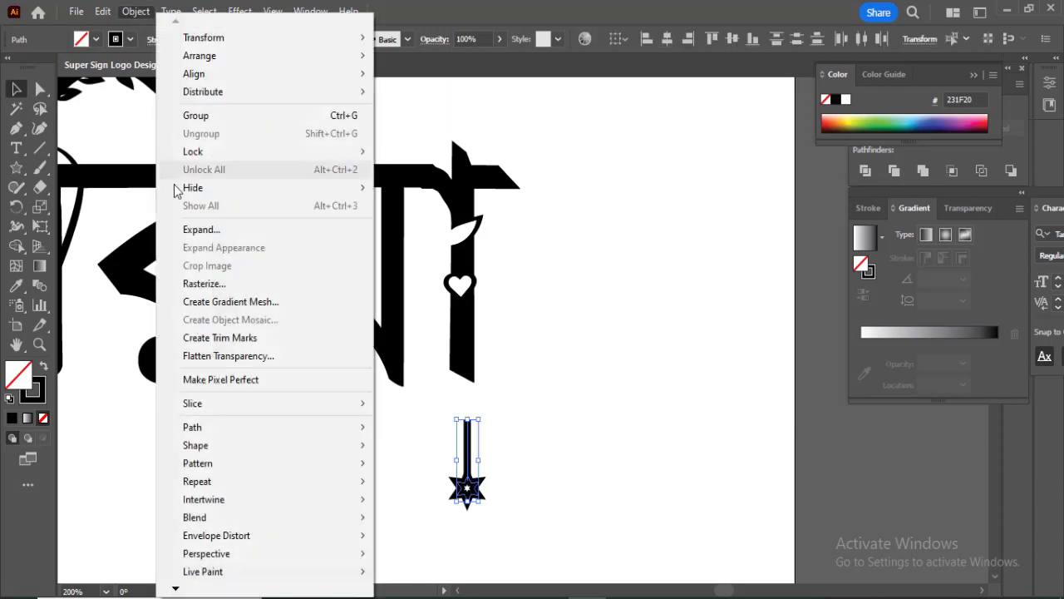
left_click(193, 230)
key("Return")
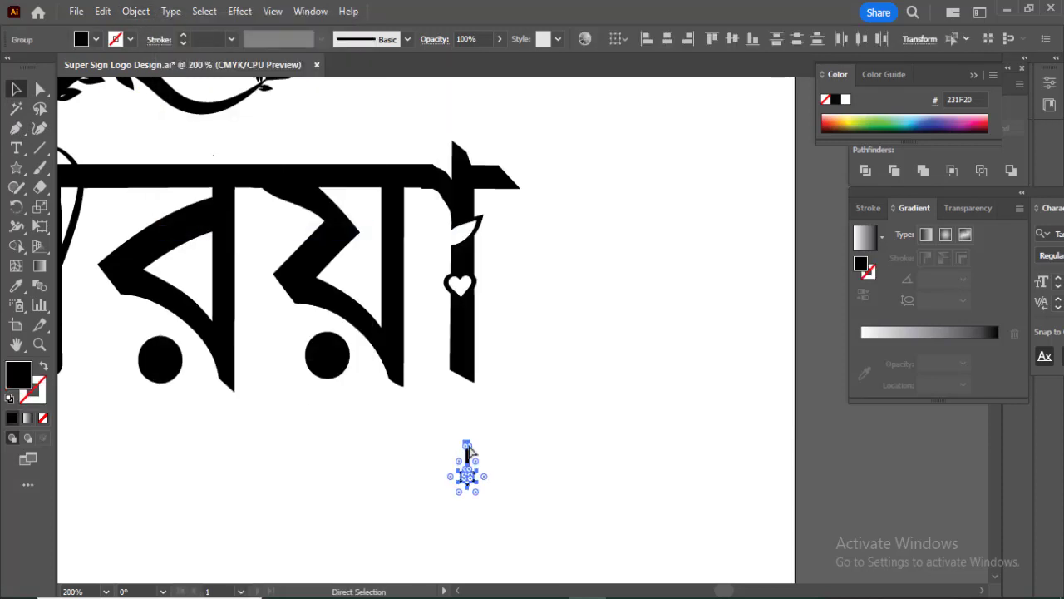
Move the star ornament to the lower end of the last stem and place a copy beside it at a staggered height.
left_click_drag(468, 453, 458, 379)
left_click(587, 402)
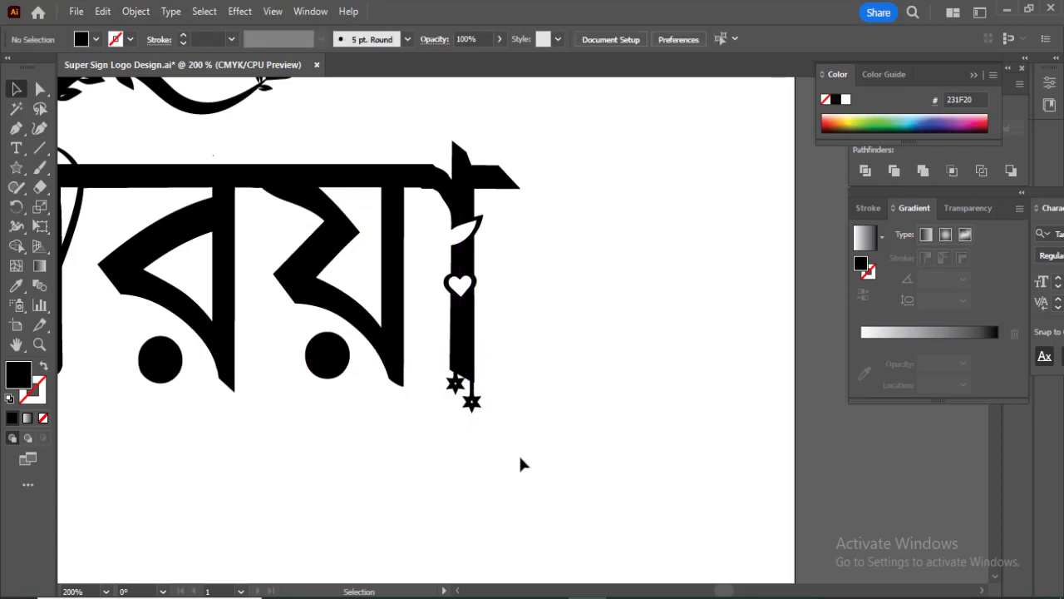
key("ctrl+0")
key("ctrl+1")
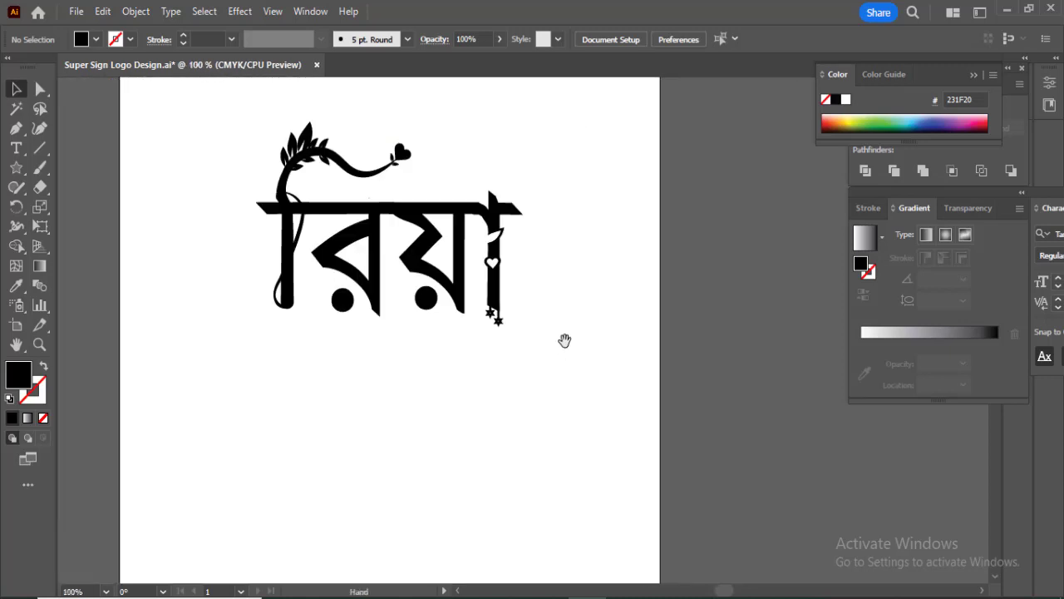
Attach the swirl-ended bar ornament to the outer end of the headline and nudge its swirls slightly outward.
mouse_move(563, 340)
left_mouse_down()
mouse_move(522, 415)
mouse_move(542, 341)
left_mouse_up()
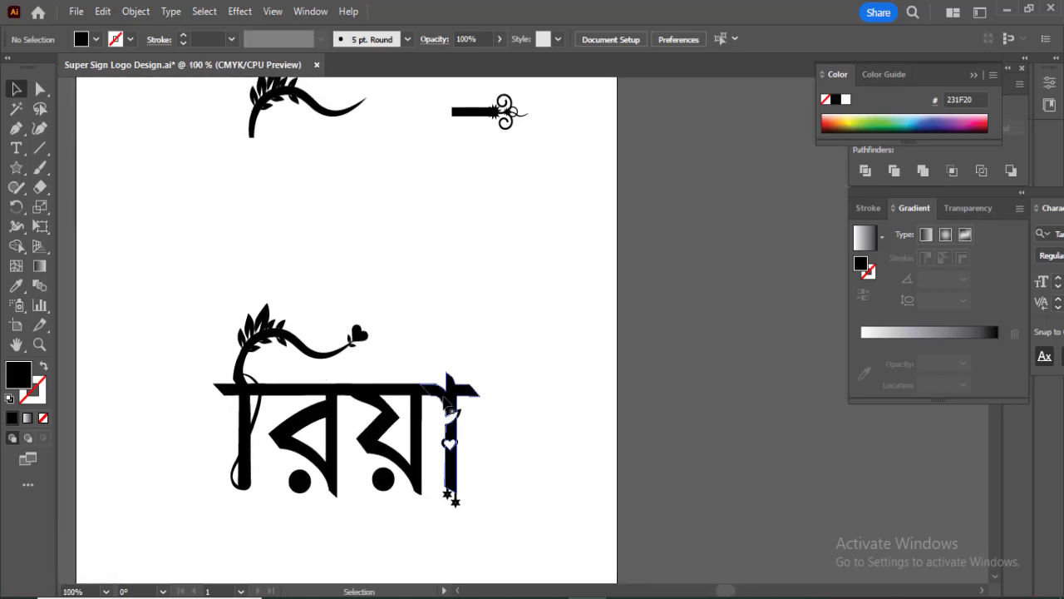
left_click_drag(492, 116, 493, 395)
left_click(528, 451)
scroll(501, 403, "up", 6)
left_click_drag(650, 422, 560, 182)
key("Right")
key("Right")
key("Right")
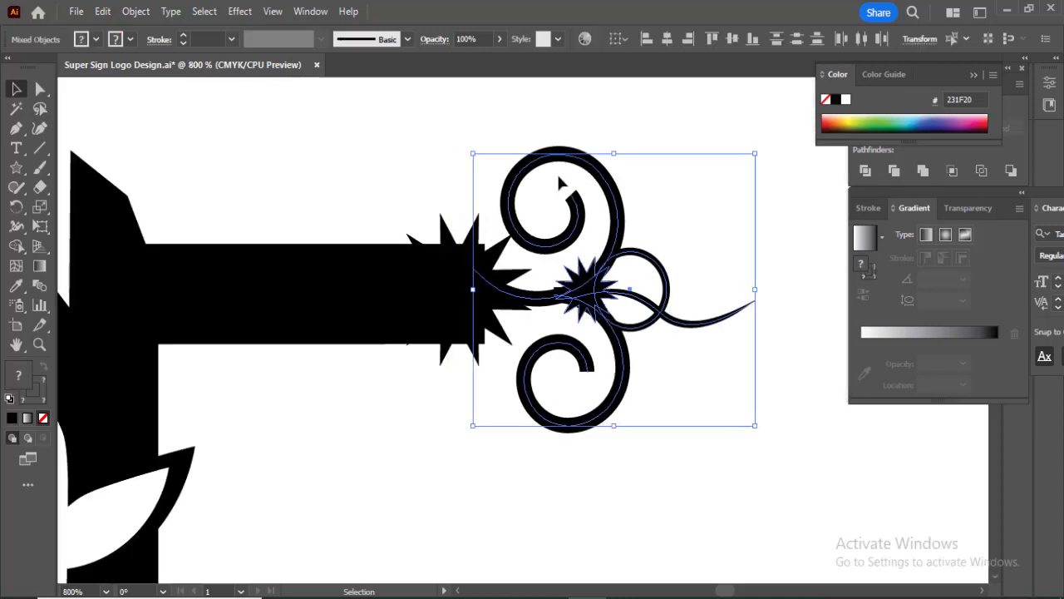
left_click(650, 428)
Copy a leaf from beside the branch's heart to the tip of the headline swirl's tendril.
scroll(653, 428, "down", 5)
left_click_drag(652, 428, 571, 403)
left_click(450, 363)
left_click_drag(290, 216, 656, 308)
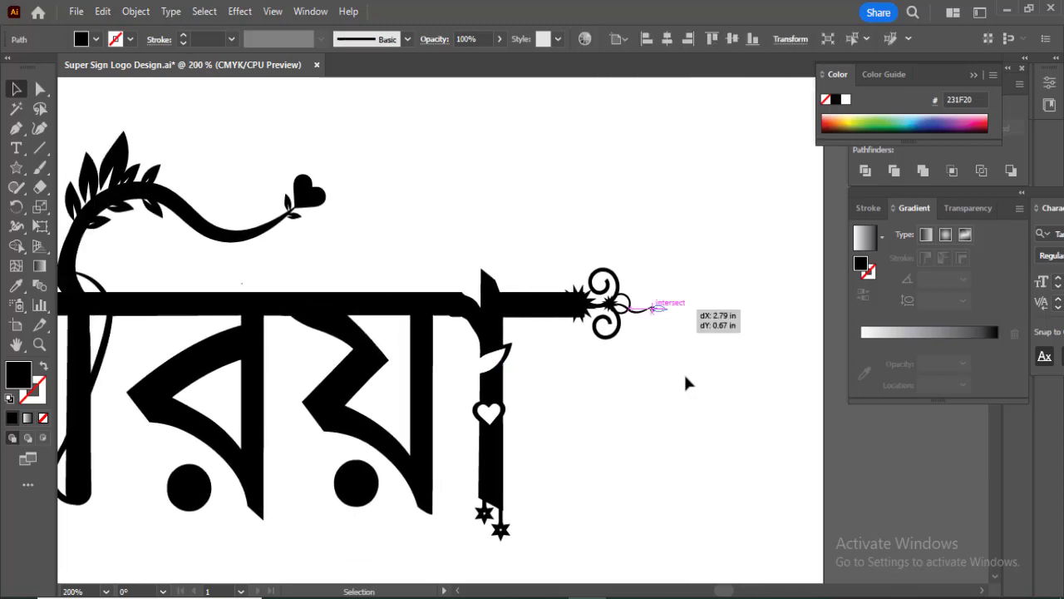
left_click_drag(685, 377, 670, 370)
left_click(670, 371)
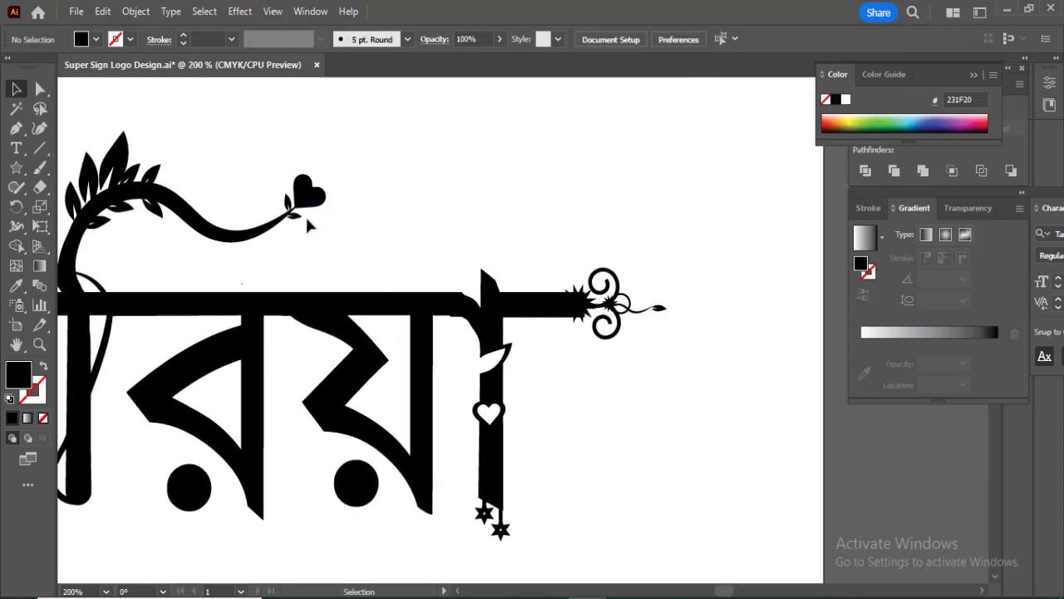
Copy the other leaf from beside the branch's heart and fit it next to the first leaf at the tendril's tip.
left_click_drag(299, 215, 688, 265)
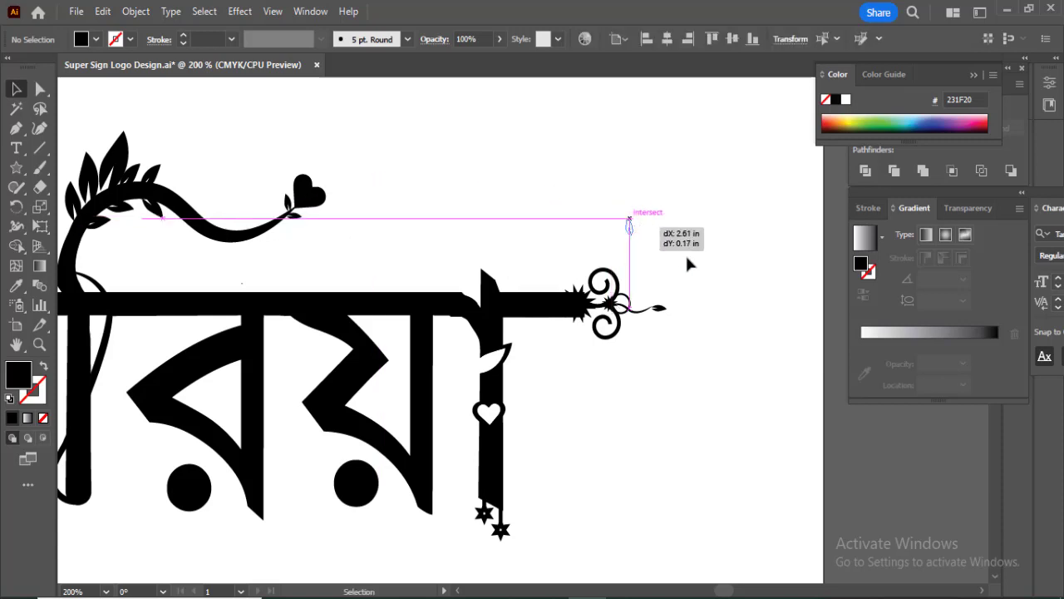
key("ctrl+plus")
left_click_drag(742, 309, 653, 261)
key("ctrl+plus")
left_click_drag(449, 190, 497, 418)
left_click(520, 403)
left_click(521, 403, "ctrl")
left_click(520, 404, "ctrl")
left_click(465, 327, "ctrl")
left_click_drag(477, 312, 459, 466)
left_click(538, 349)
left_click_drag(571, 336, 517, 358)
left_click(528, 438)
key("ctrl+1")
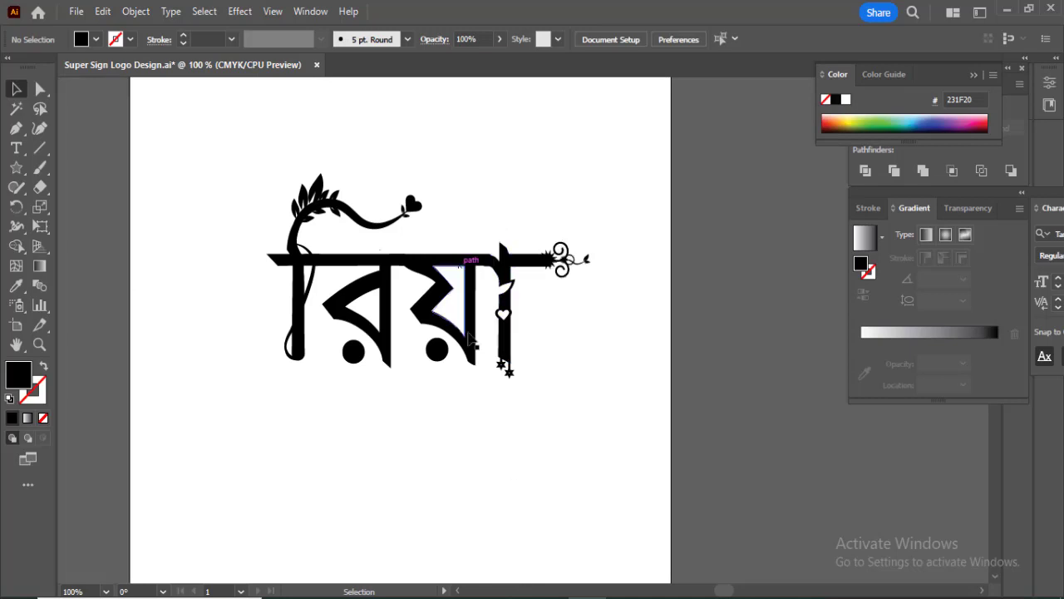
Draw a black circle above the last letter and remove its lowest anchor point to leave a half-circle.
left_click(16, 167)
left_click(79, 207)
left_click_drag(467, 103, 533, 168)
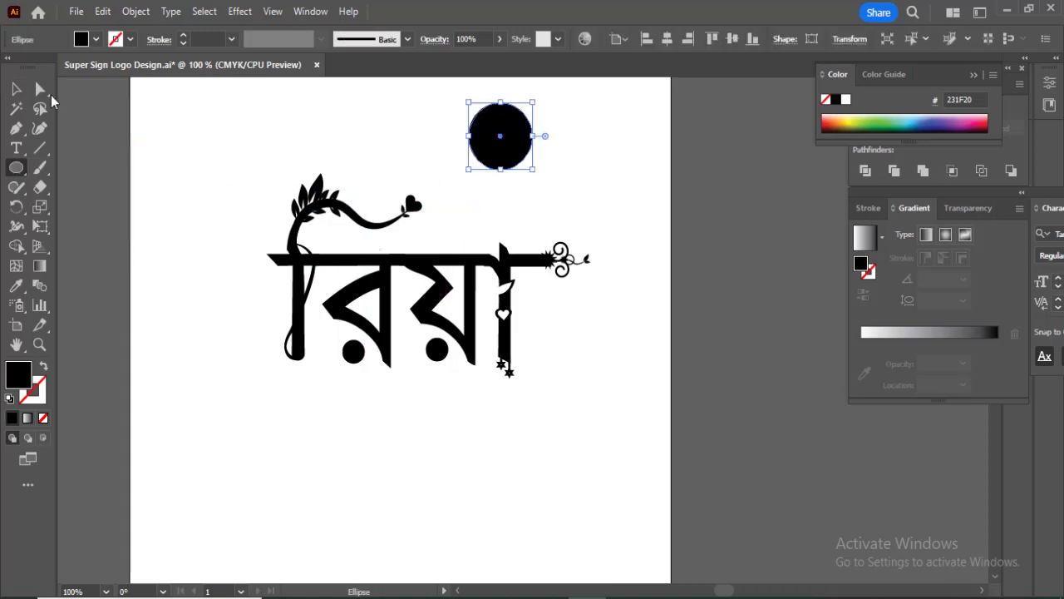
left_click(40, 89)
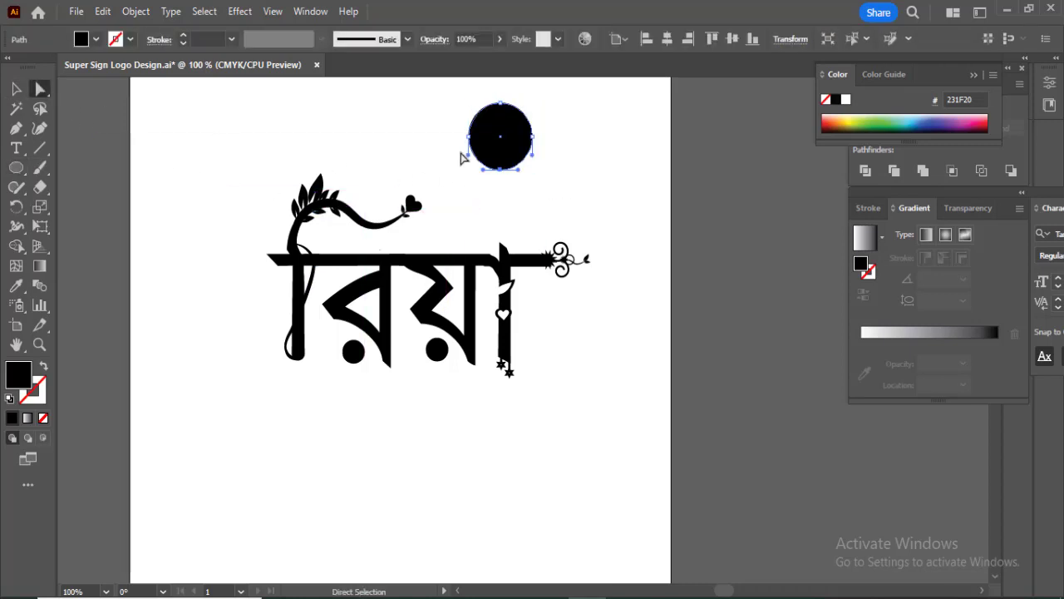
key("Delete")
Draw a small circle and copy it into a row of three touching circles along the half-circle's flat edge.
left_click(17, 90)
left_click(567, 213)
key("l")
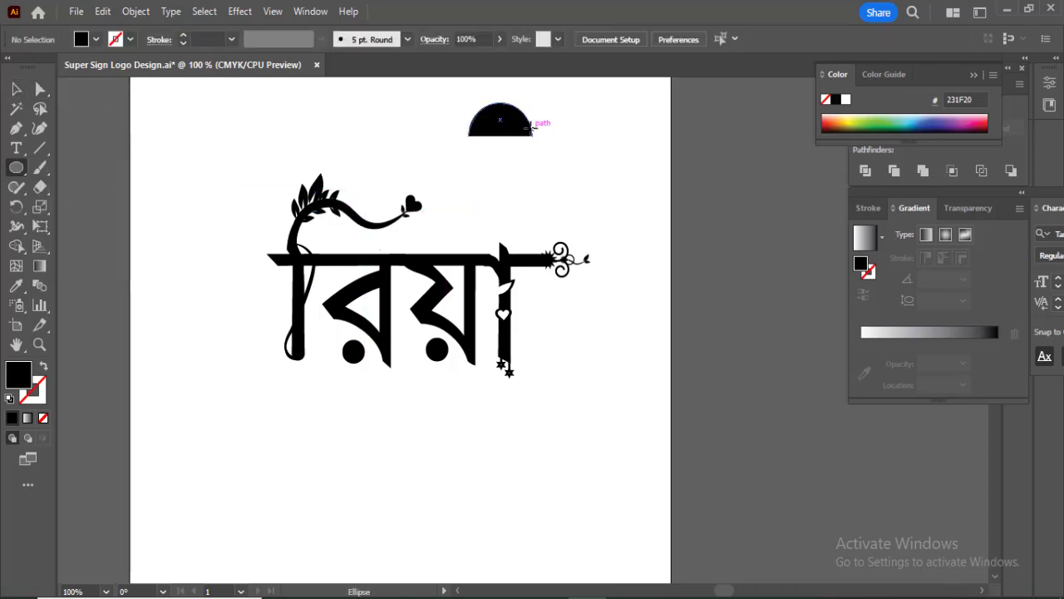
left_click_drag(520, 145, 537, 162)
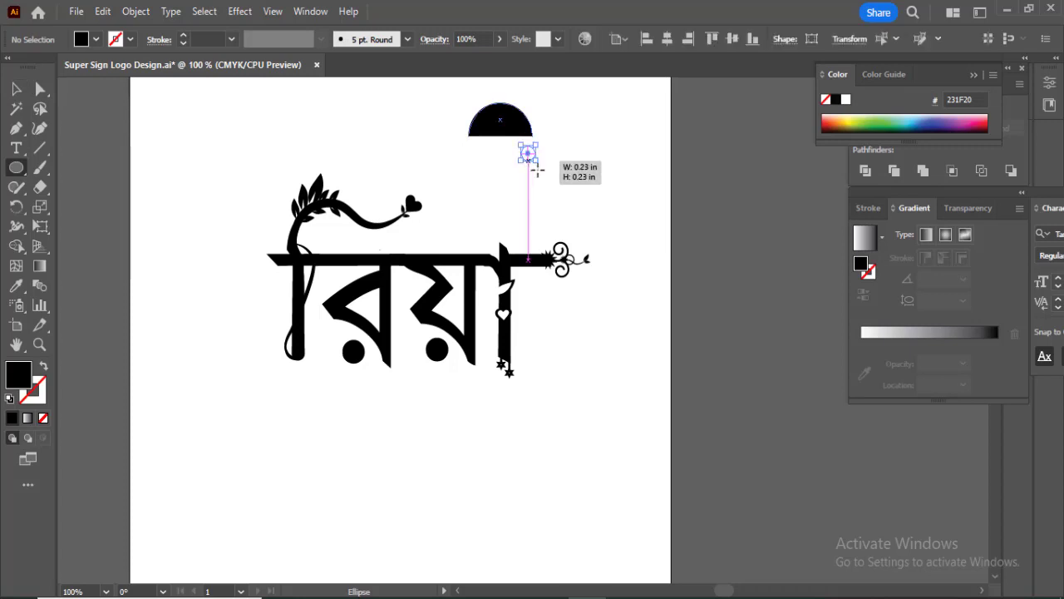
left_click(17, 89)
key("ctrl+plus")
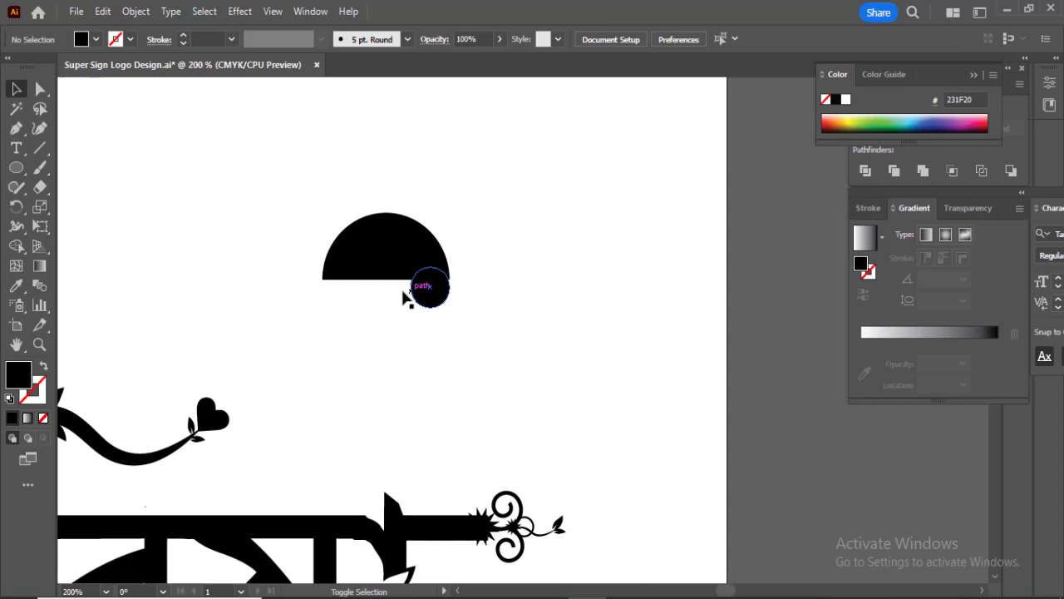
left_click_drag(426, 288, 393, 290)
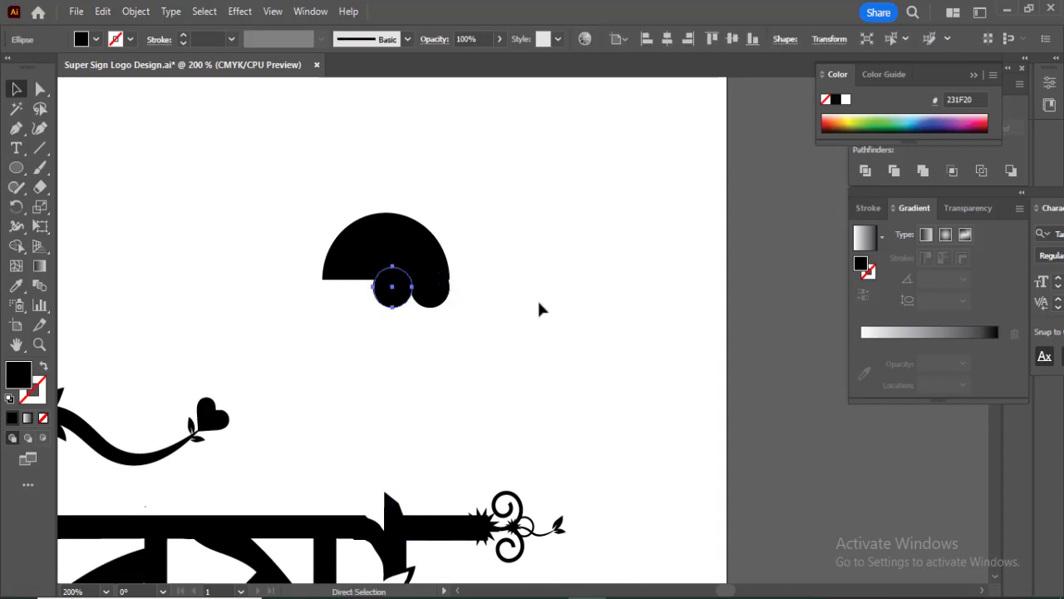
key("ctrl+d")
left_click(491, 360)
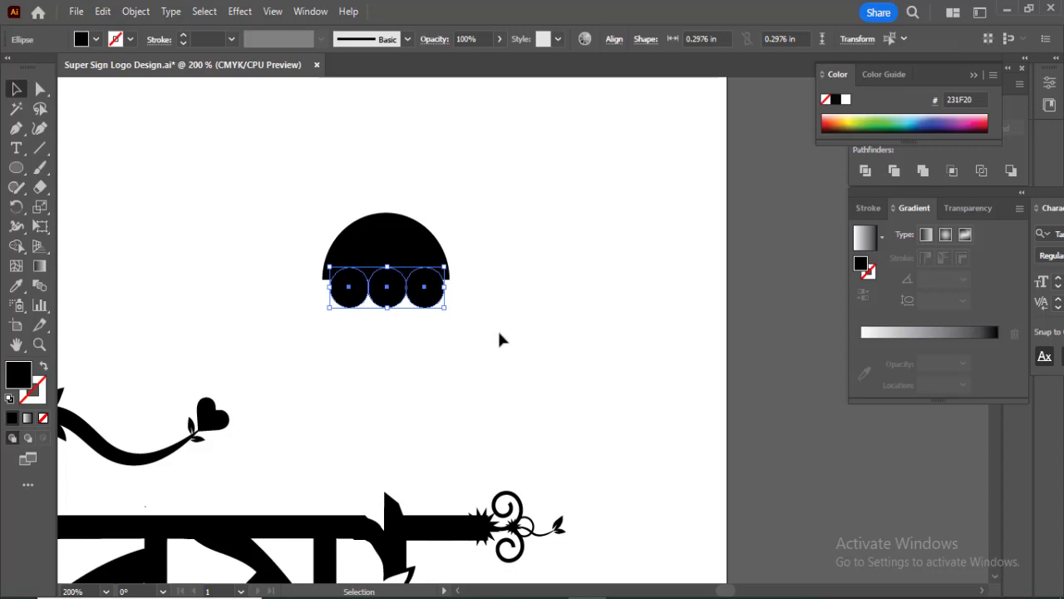
Cut the three circles out of the half-circle with Shape Builder and enlarge the umbrella canopy above the last stem.
key("Up")
left_click_drag(500, 344, 304, 212)
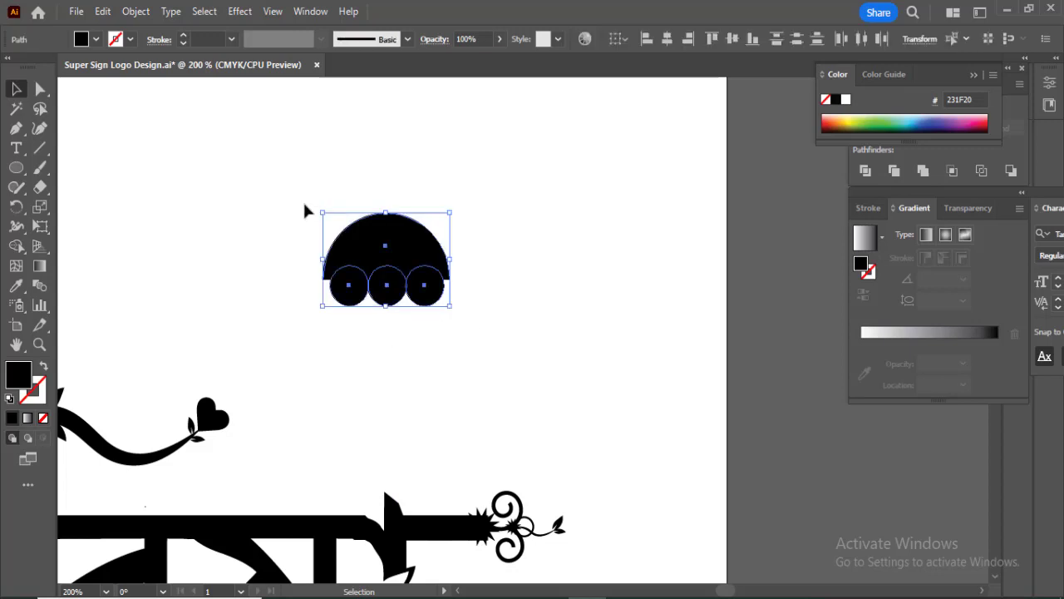
left_click(20, 244)
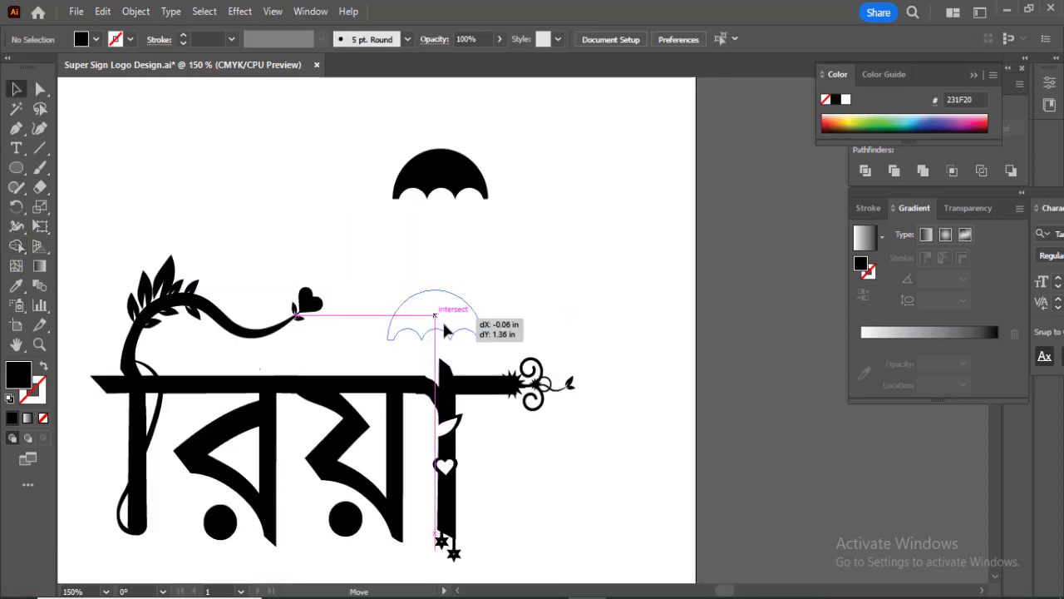
left_click_drag(440, 316, 443, 327)
Draw a narrow vertical rectangle with a rounded upper end and place it as the umbrella's pole above the last stem.
key("m")
left_click_drag(433, 131, 446, 235)
key("a")
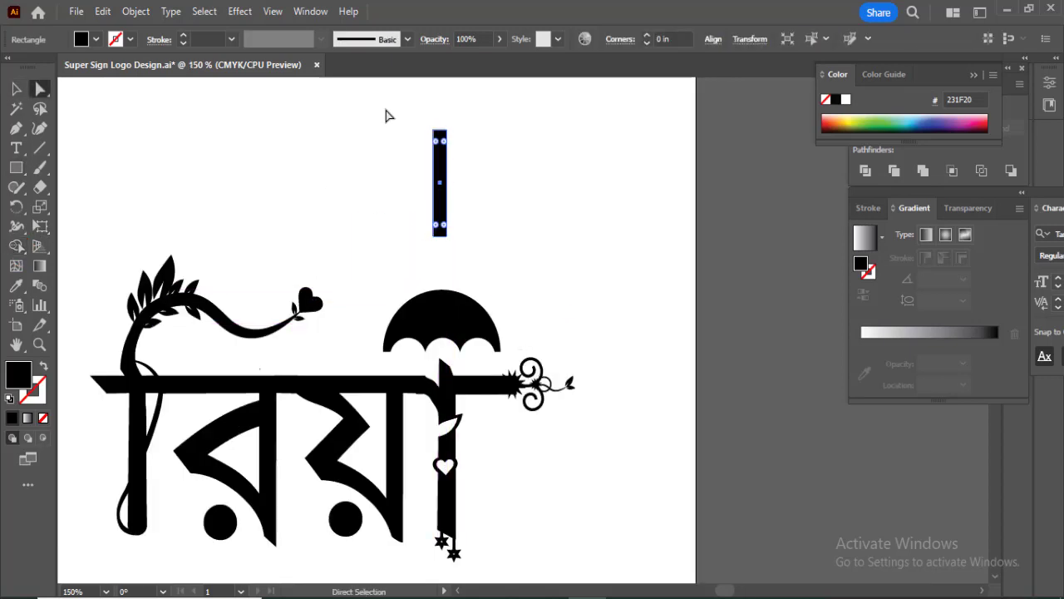
left_click_drag(466, 144, 450, 375)
left_click(16, 93)
Bring the umbrella canopy to the front and center it on the pole.
left_click_drag(452, 336, 452, 336)
right_click(468, 326)
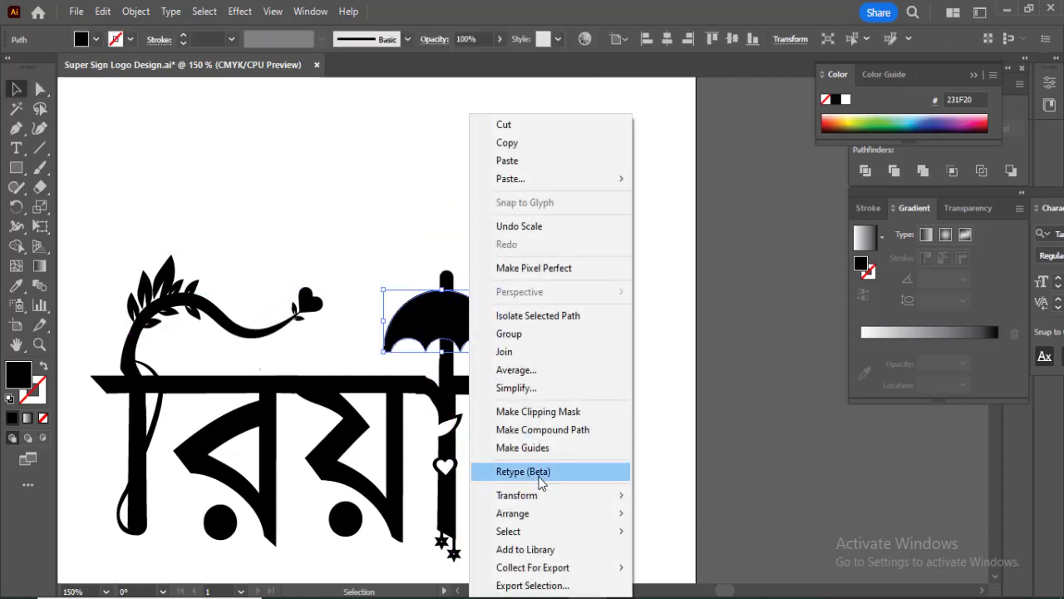
mouse_move(538, 517)
left_click(662, 520)
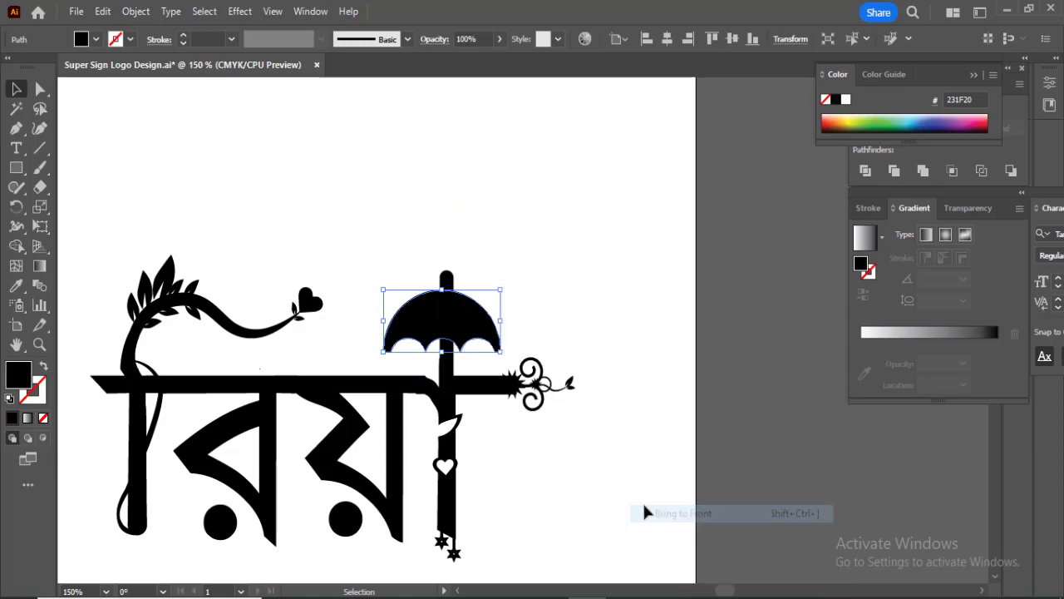
left_click(566, 304)
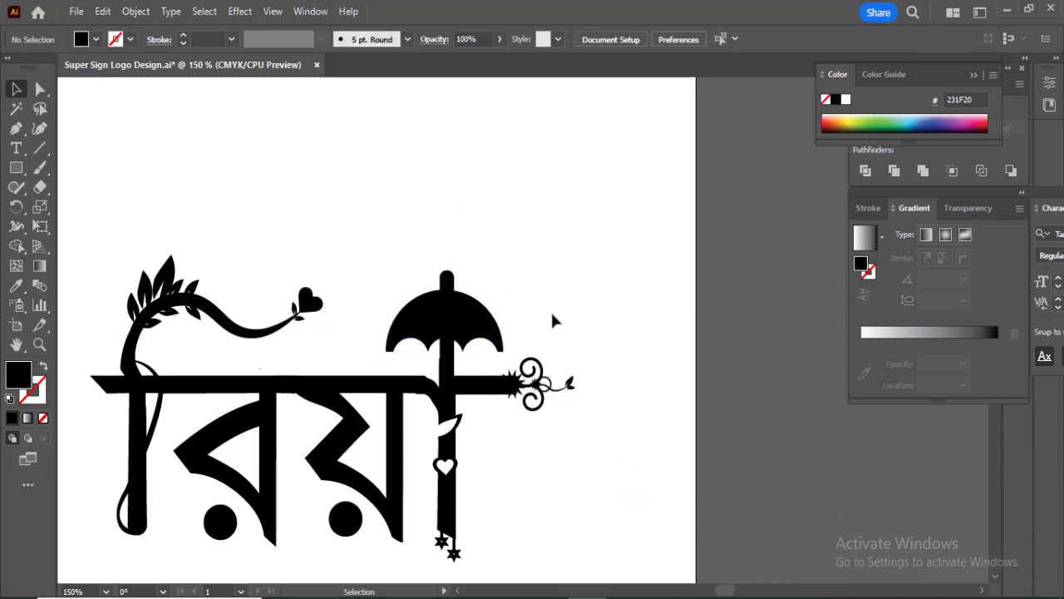
Rotate a copy of the headline's leafy swirl ornament 90° and place it on the umbrella pole's upper end.
left_click_drag(572, 178, 489, 160)
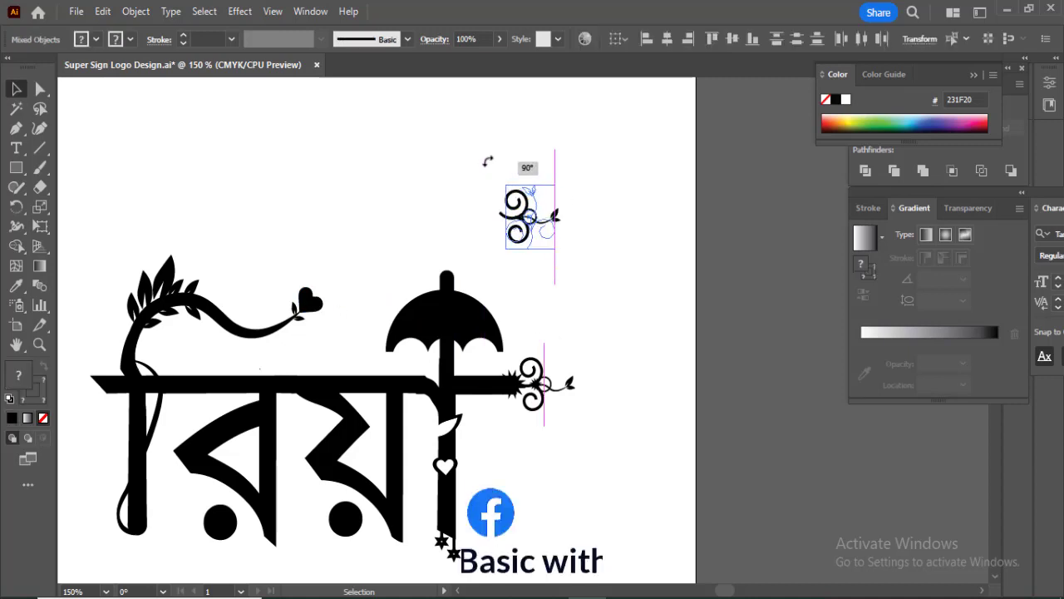
left_click_drag(531, 247, 459, 281)
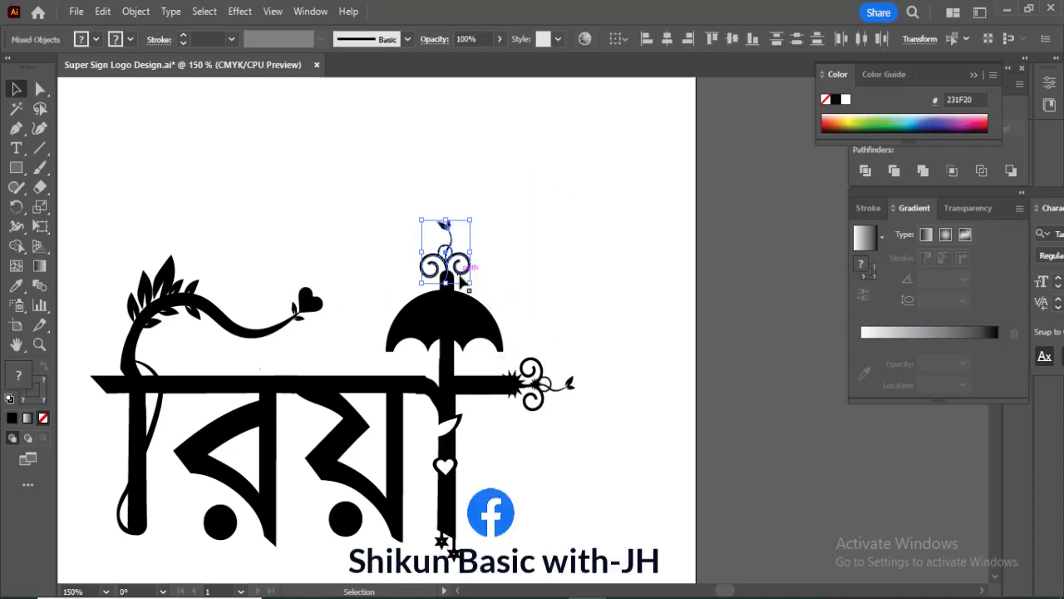
left_click(543, 269)
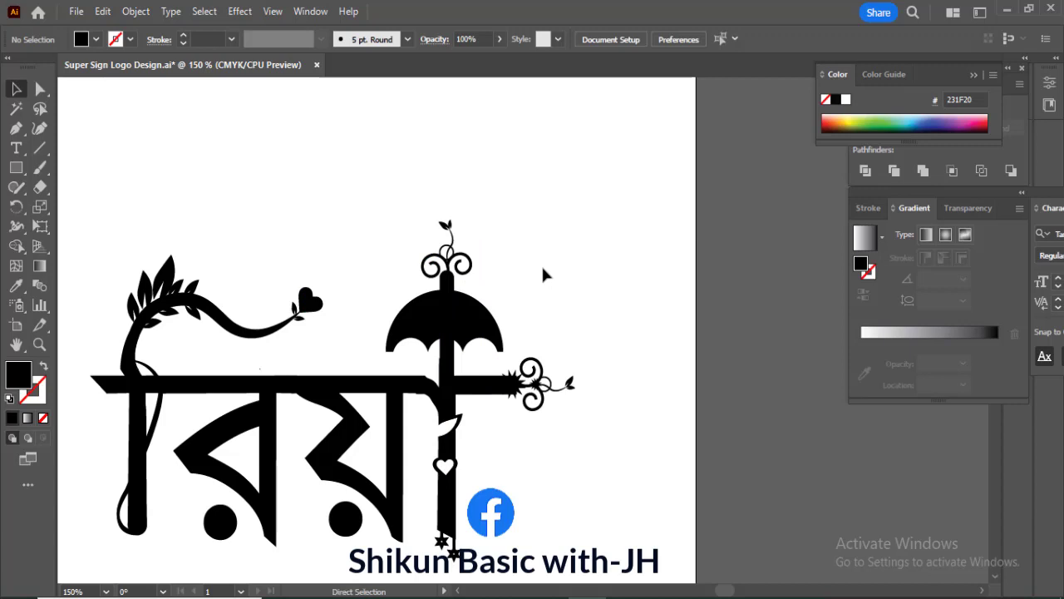
Draw a diagonal line across the two middle letters and select it together with the letter shapes.
key("ctrl+0")
key("ctrl+equal")
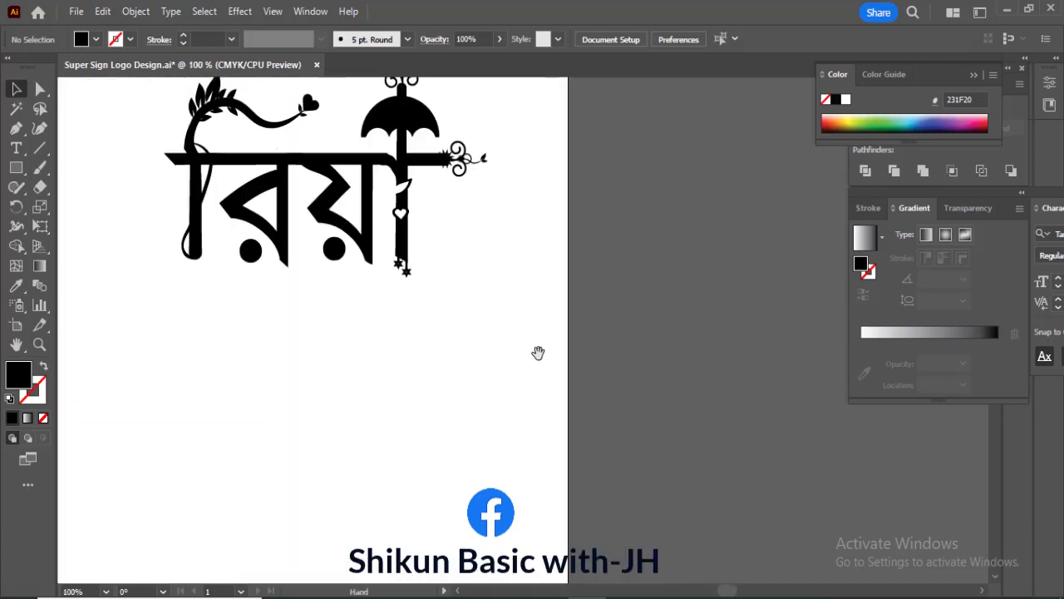
key("ctrl+equal")
key("backslash")
left_click_drag(432, 262, 205, 349)
left_click(16, 89)
left_click(252, 291, "shift")
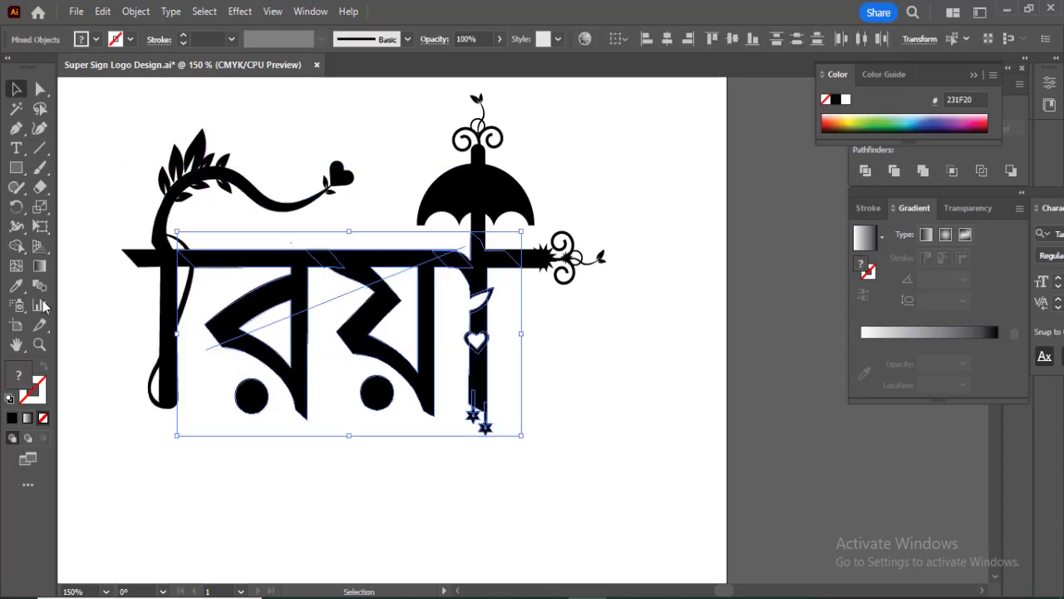
Use Shape Builder to separate the parts of the two middle letters below the diagonal line, leaving them unfilled.
left_click(15, 246)
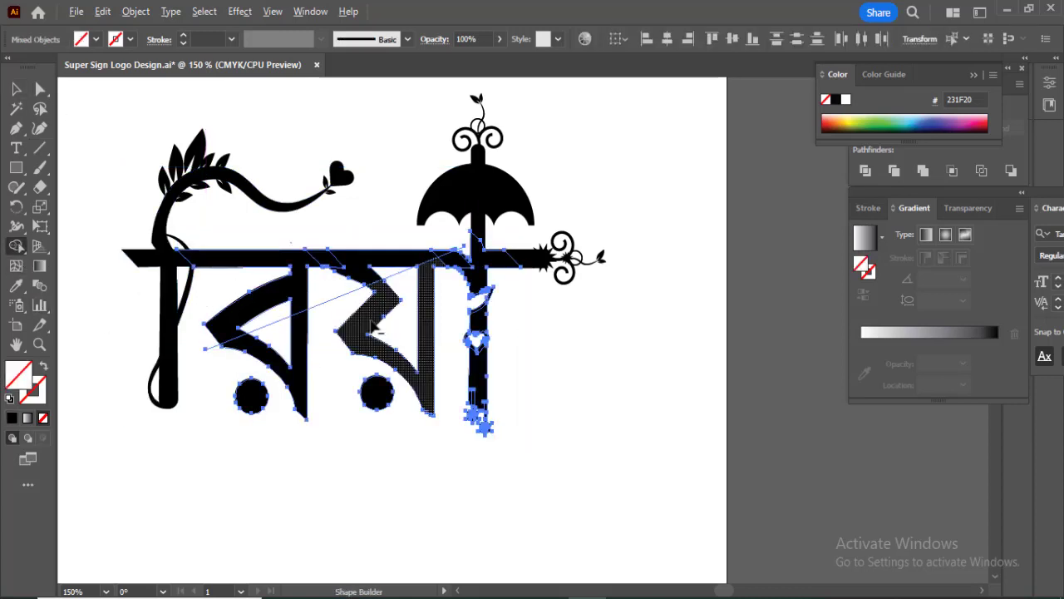
left_click(372, 333)
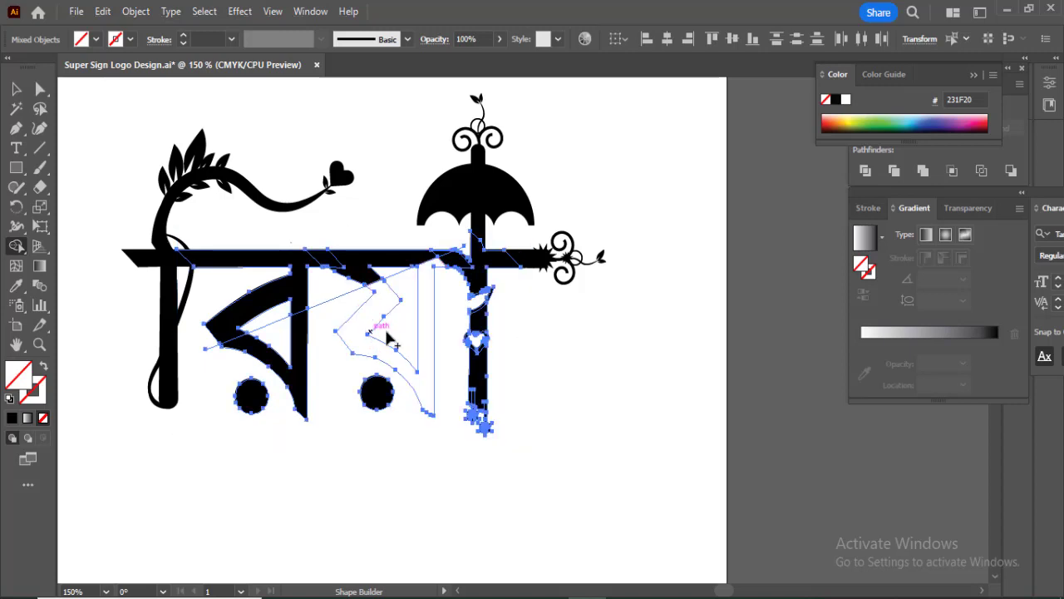
left_click(306, 391)
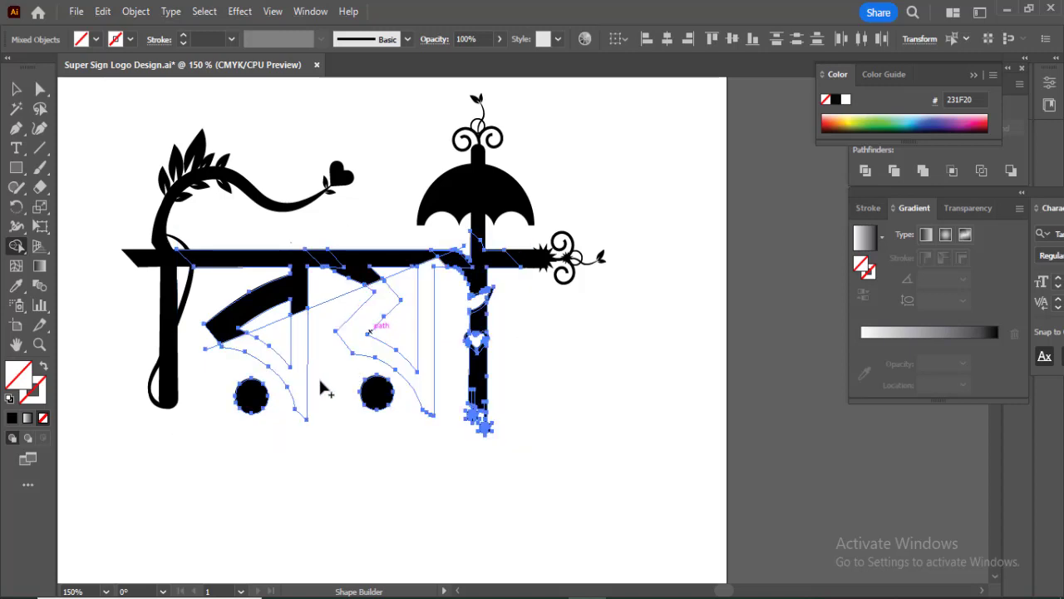
key("v")
left_click(320, 387)
Fill the upper letter parts, headline, dots, first stem and heart branch with orange F15A29.
left_click(287, 261)
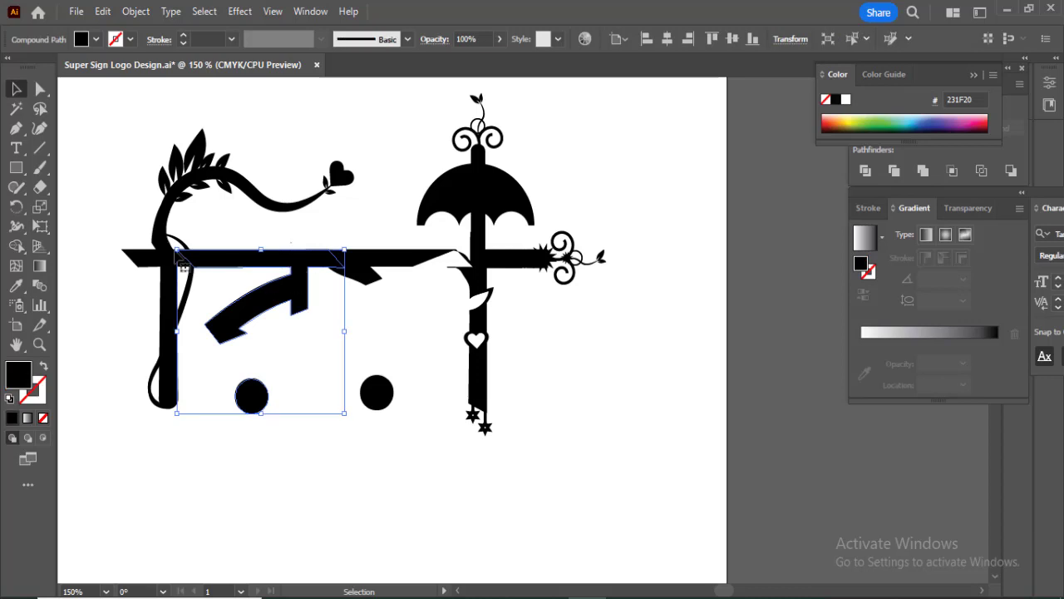
left_click(173, 259, "shift")
left_click(96, 39)
left_click(144, 71)
left_click(328, 520)
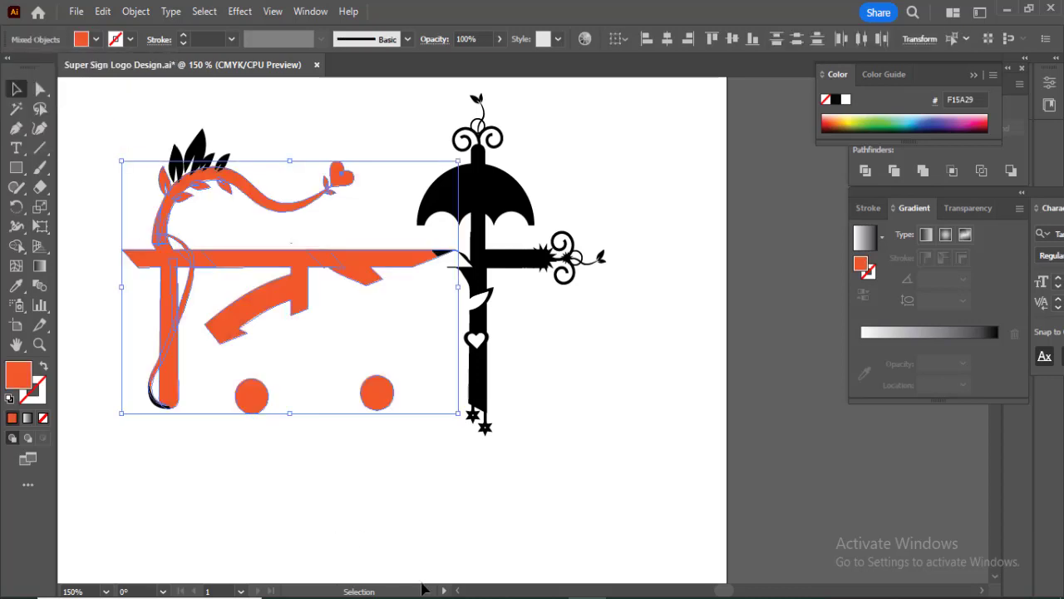
Fill the unfilled lower parts of the two middle letters with dark navy blue.
left_click_drag(433, 429, 446, 344)
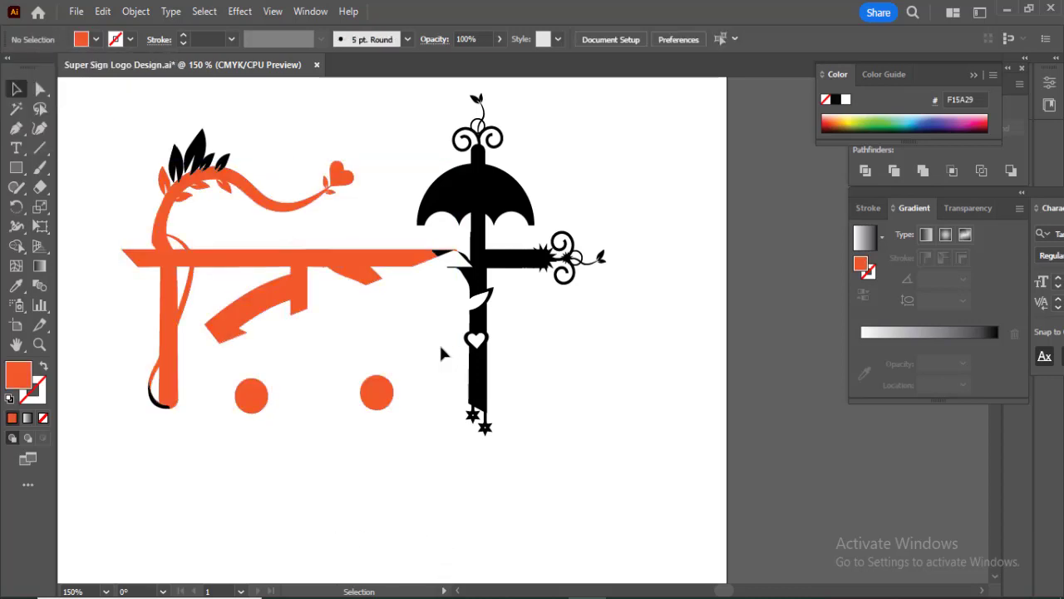
left_click_drag(438, 403, 437, 397)
left_click(278, 352, "shift")
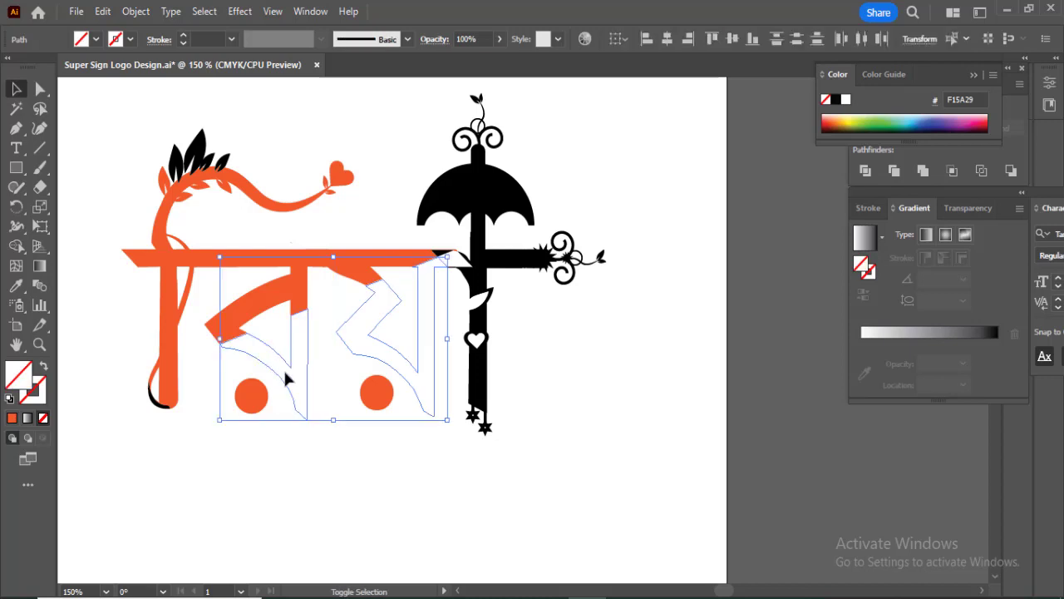
left_click(96, 39)
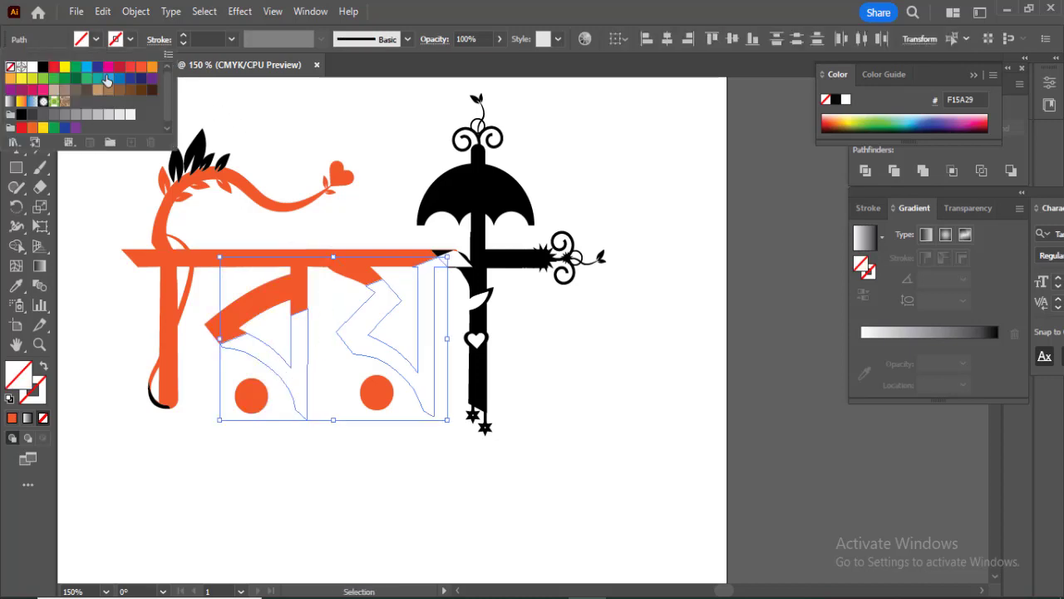
left_click(98, 79)
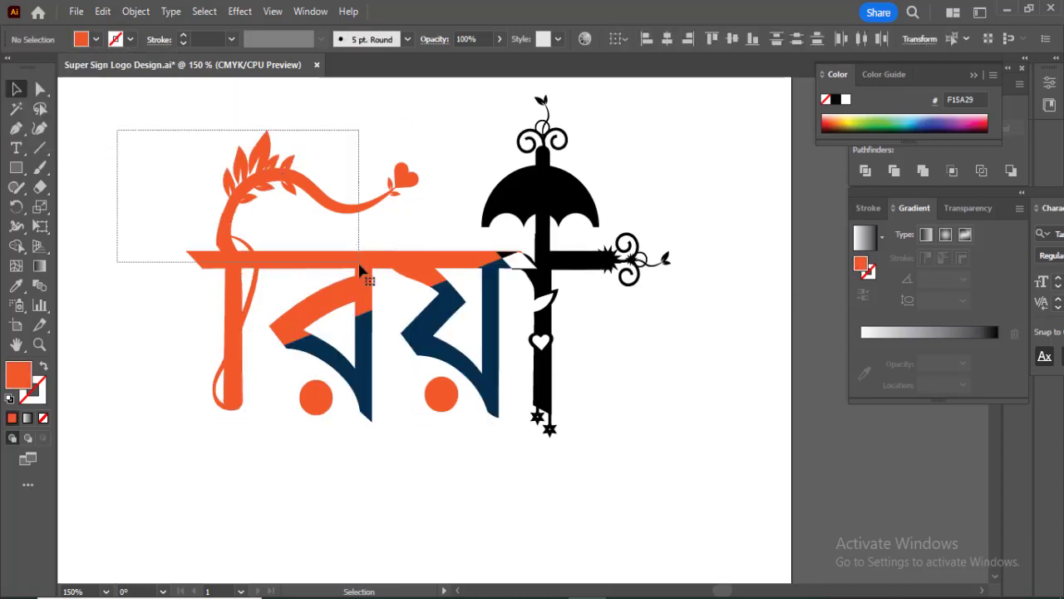
Fill the orange letter parts, headline, dots, first stem and heart branch with a yellow-orange-red linear gradient.
left_click_drag(359, 267, 363, 271)
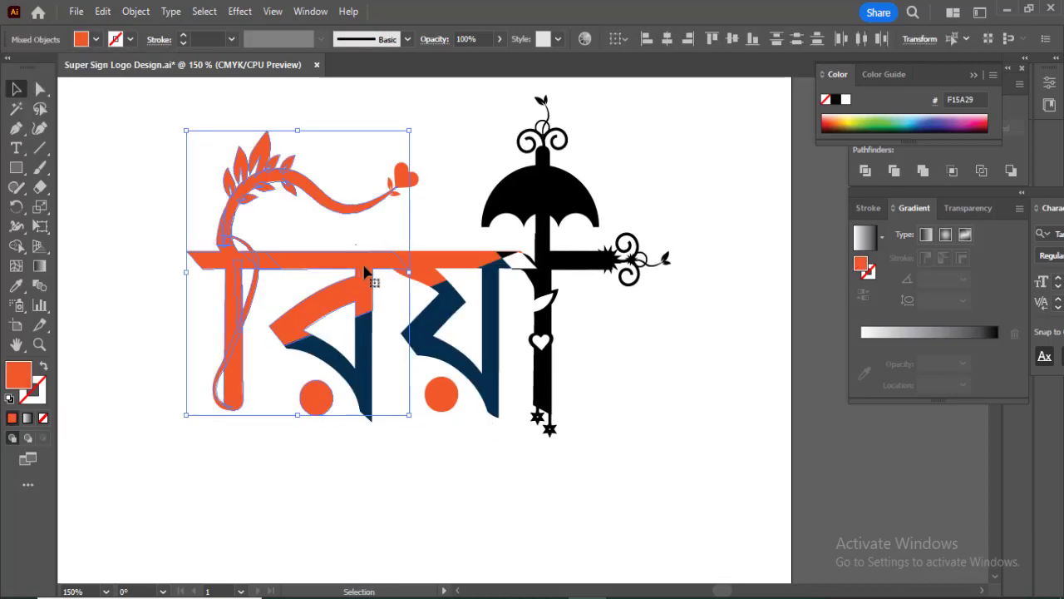
left_click(870, 239)
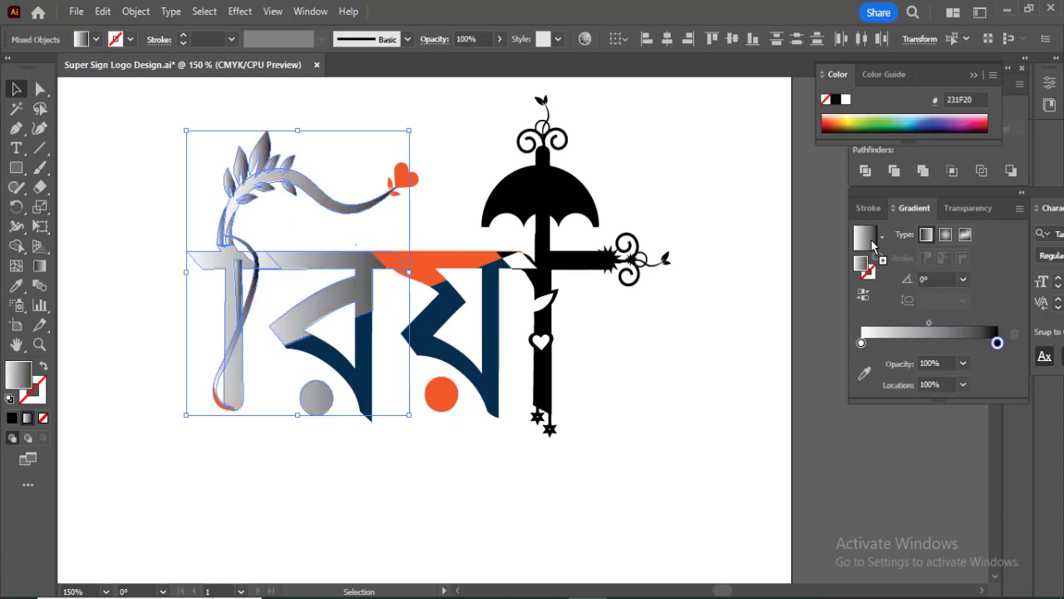
left_click(501, 522)
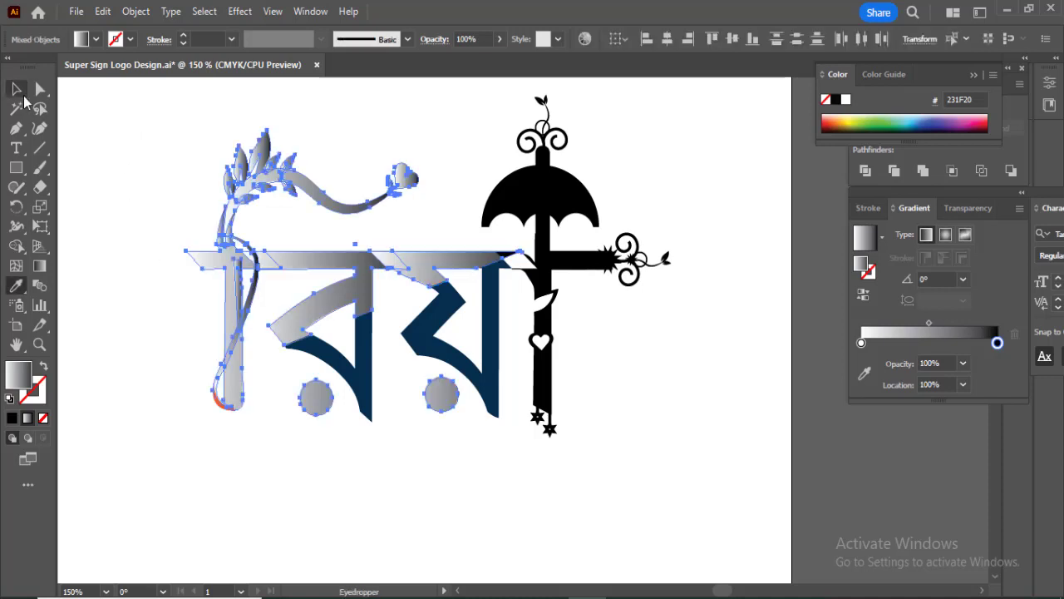
left_click(18, 89)
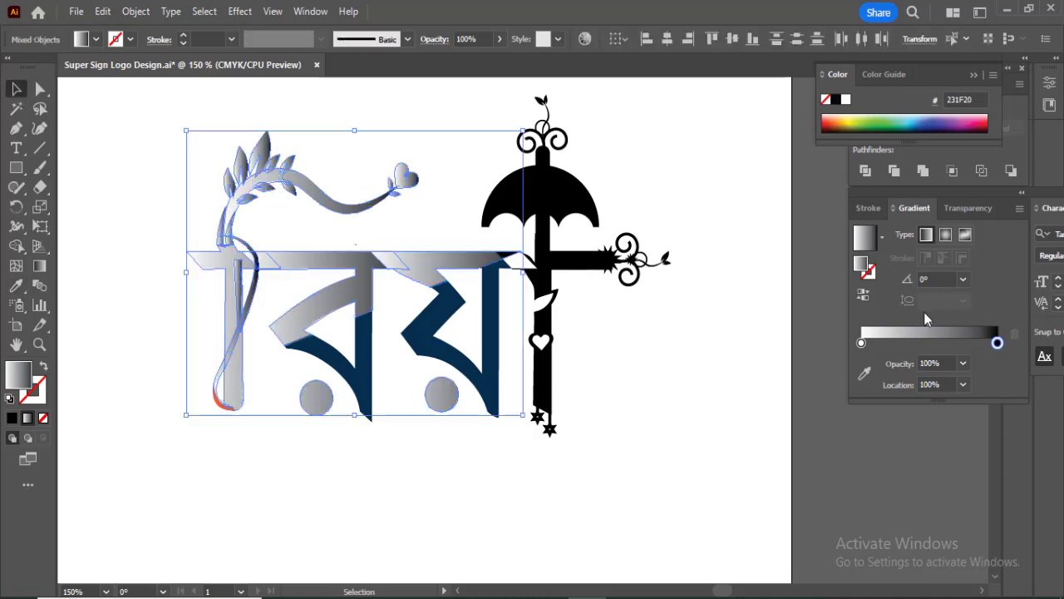
left_click(883, 239)
left_click(769, 297)
Merge the headline pieces with the upper letter parts using Shape Builder and redirect the yellow-orange-red gradient across them.
mouse_move(112, 131)
left_mouse_down()
mouse_move(195, 171)
mouse_move(402, 324)
mouse_move(421, 325)
left_mouse_up()
key("shift+m")
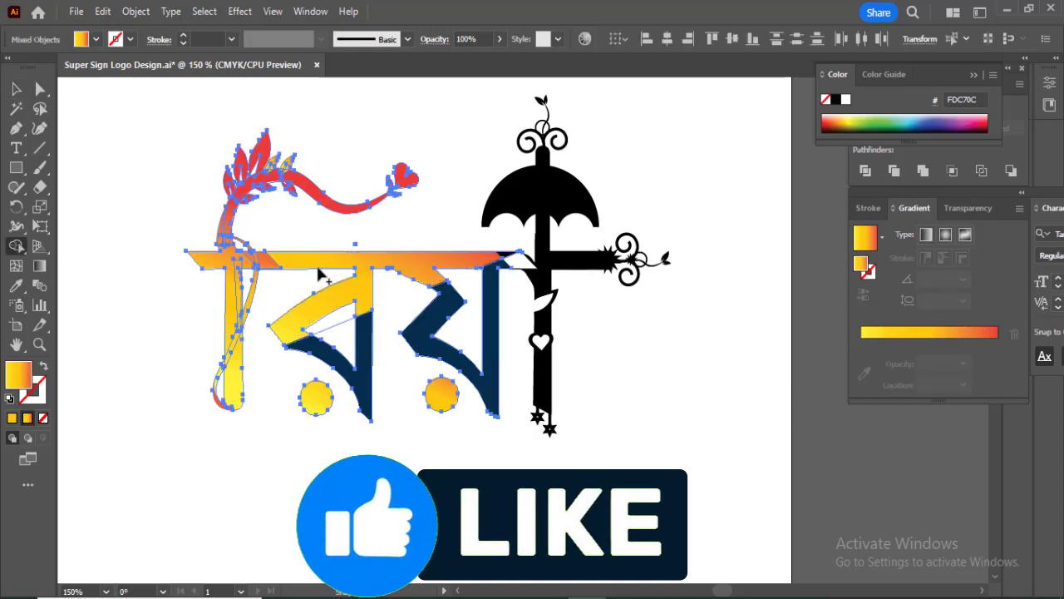
left_click(292, 339, "ctrl")
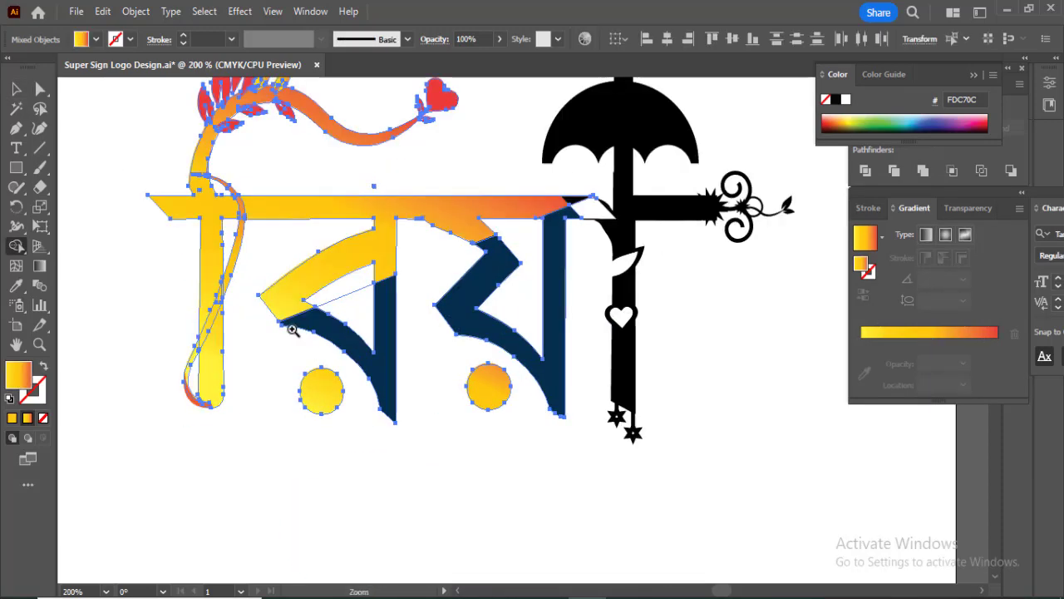
left_click(291, 336, "ctrl")
left_click(291, 336, "ctrl")
left_click_drag(111, 386, 156, 445)
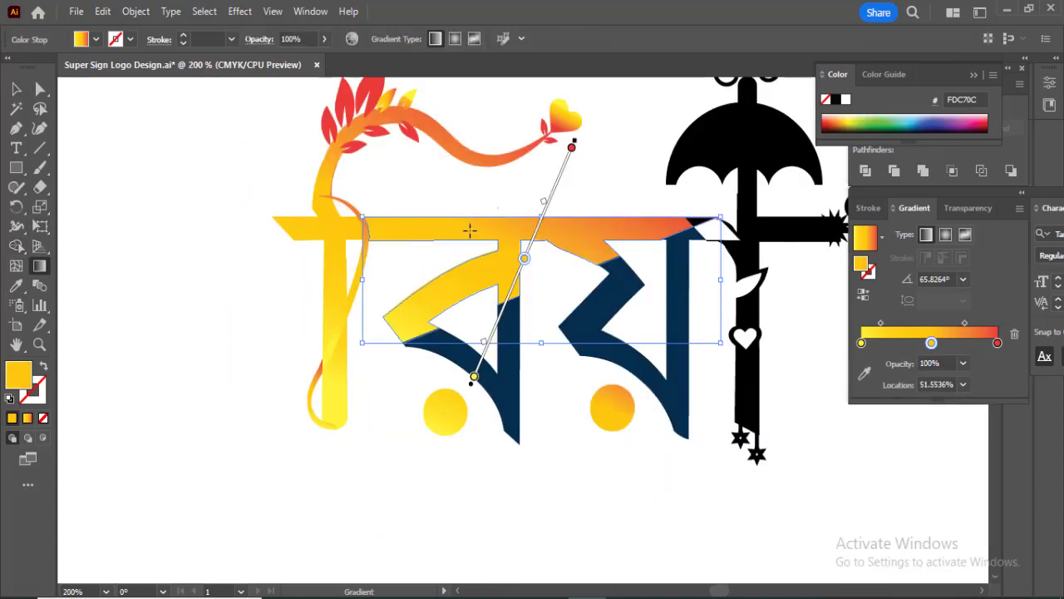
left_click_drag(470, 230, 449, 292)
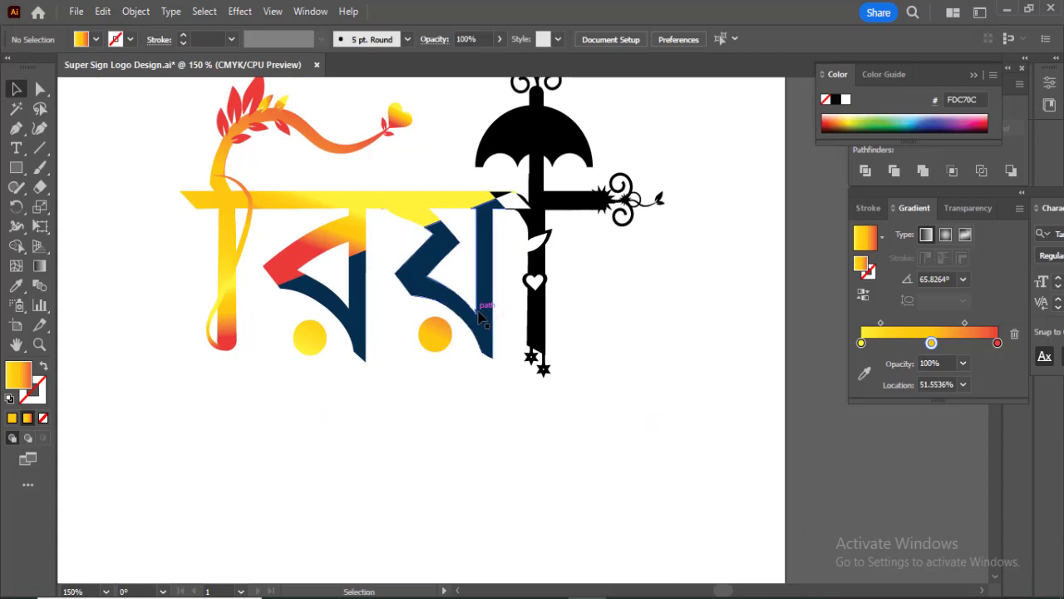
Fill the navy lower parts of the two middle letters with a linear gradient from blue 00AEEF to green 007558.
left_click(478, 313)
left_click(357, 326, "shift")
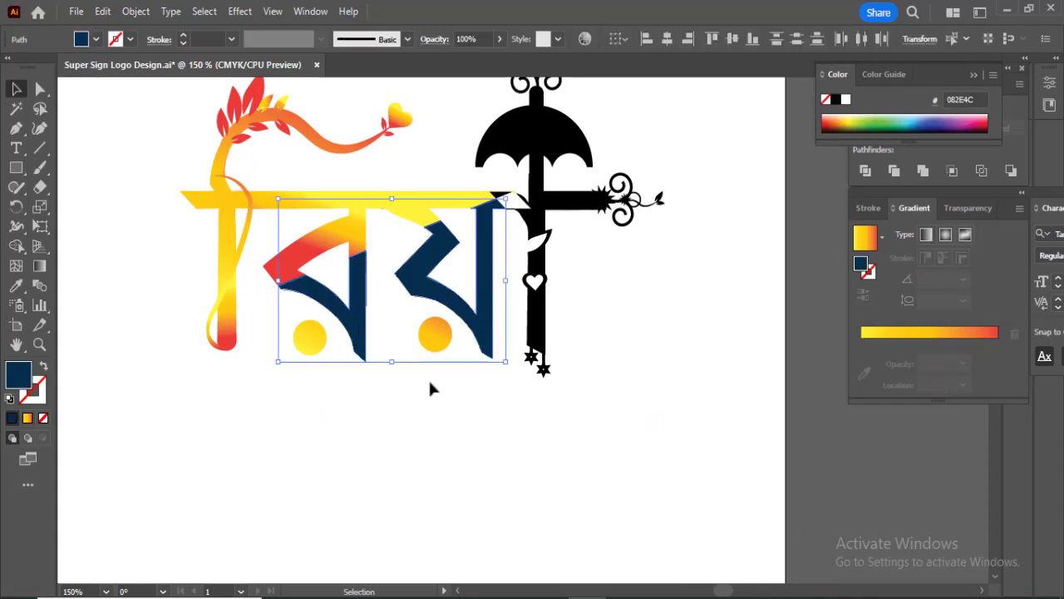
key("i")
left_click(262, 124)
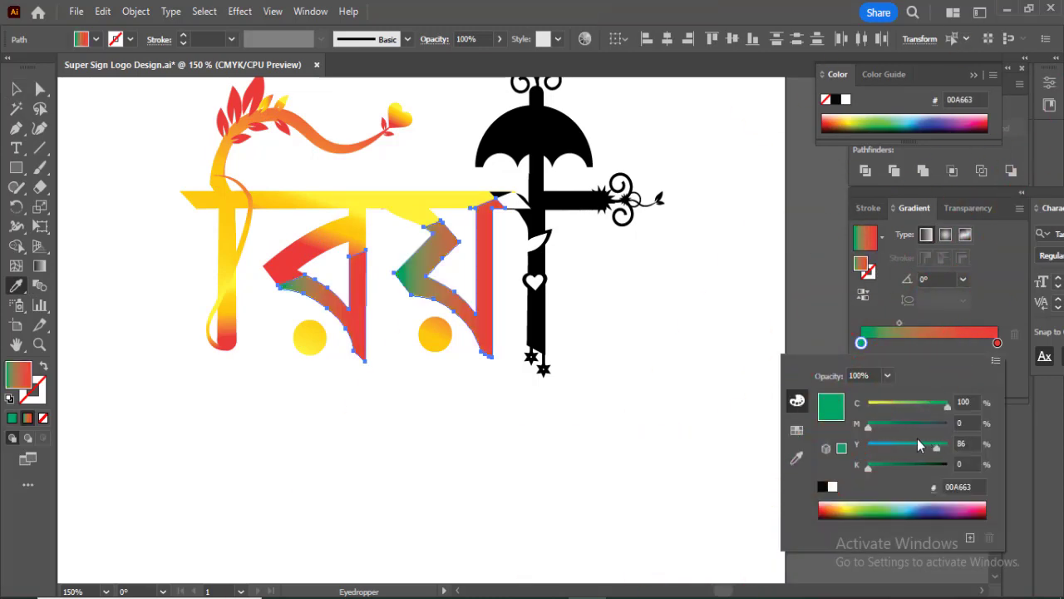
left_click(841, 448)
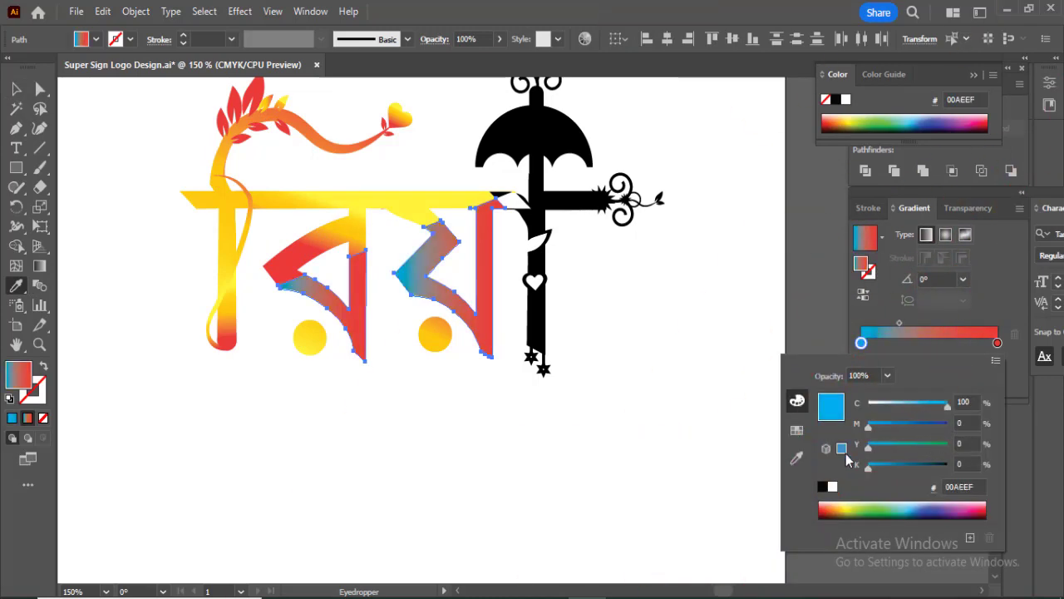
left_click(997, 343)
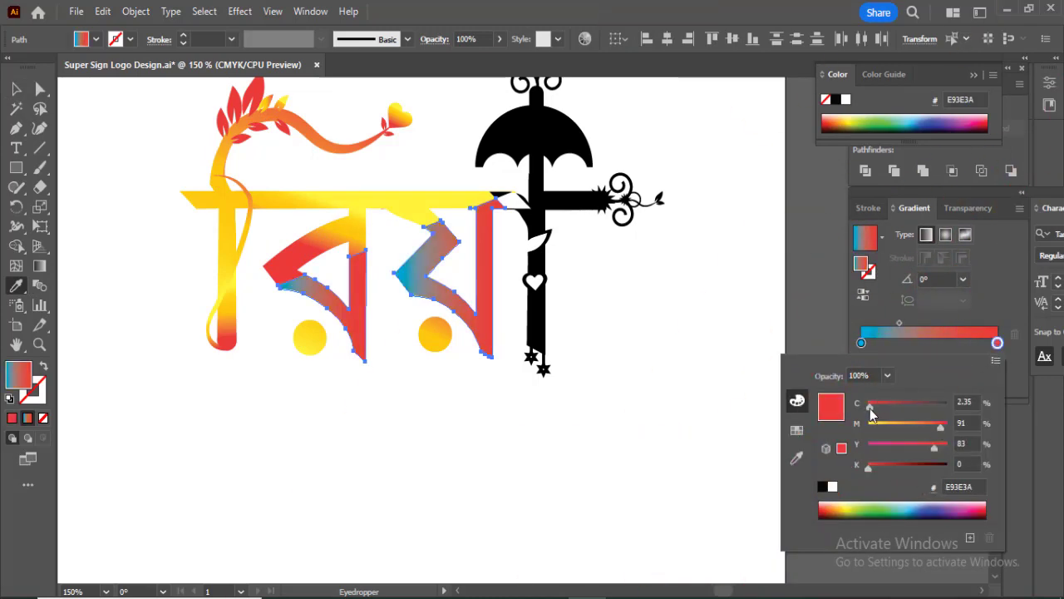
left_click_drag(871, 413, 1001, 406)
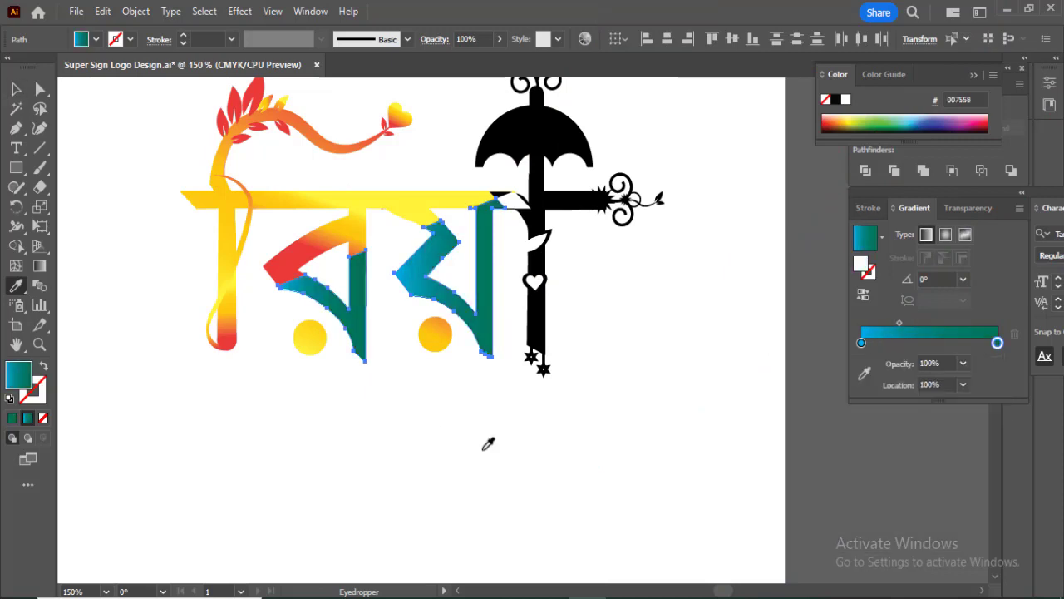
left_click(484, 450)
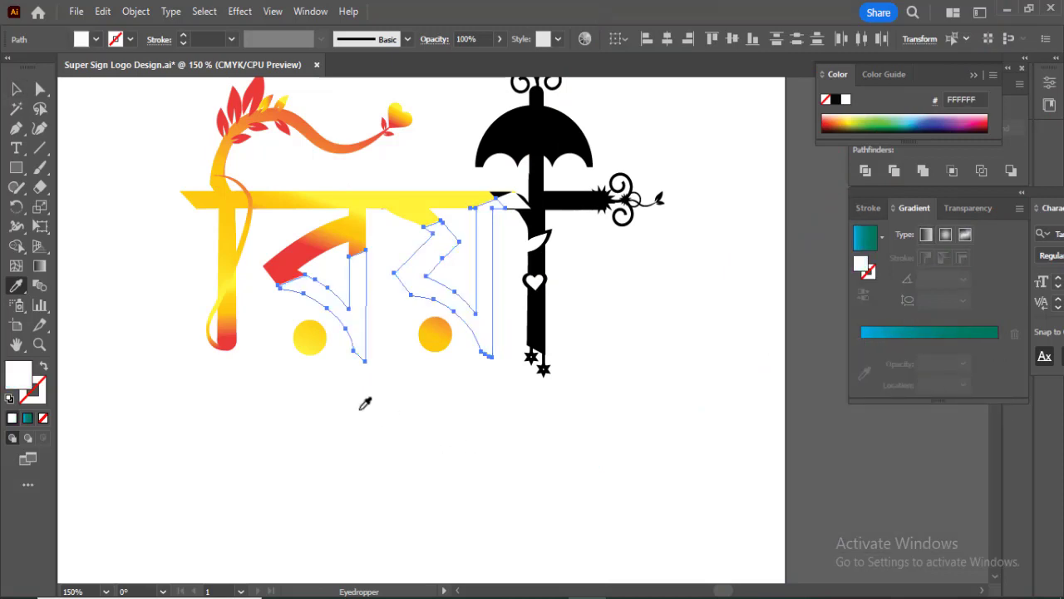
key("ctrl+z")
Angle the yellow-orange-red gradient diagonally across the two dots under the letters.
key("v")
left_click(460, 442)
left_click_drag(495, 322, 421, 462)
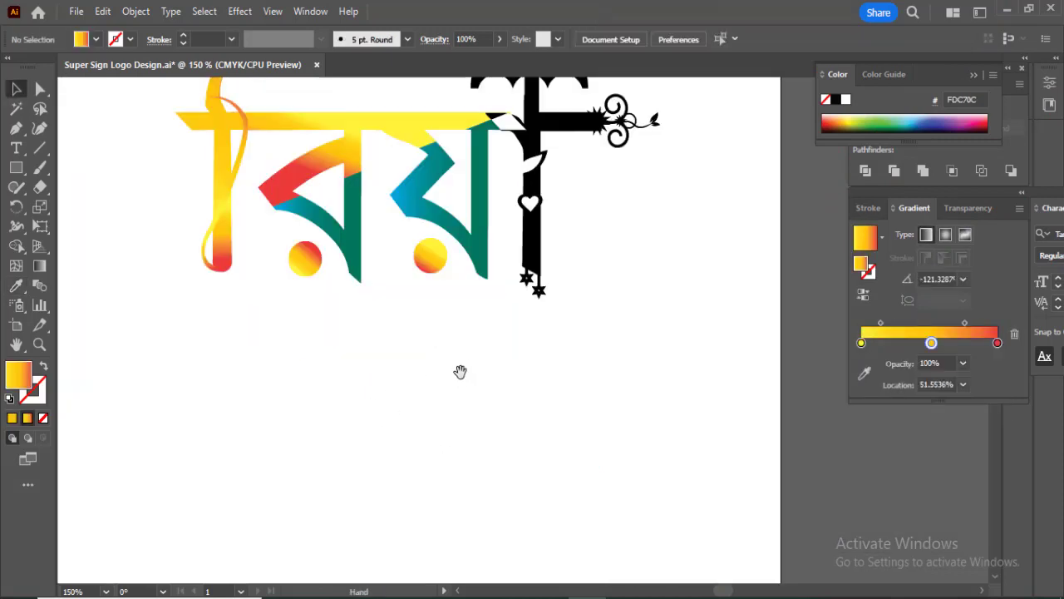
left_click_drag(499, 422, 496, 436)
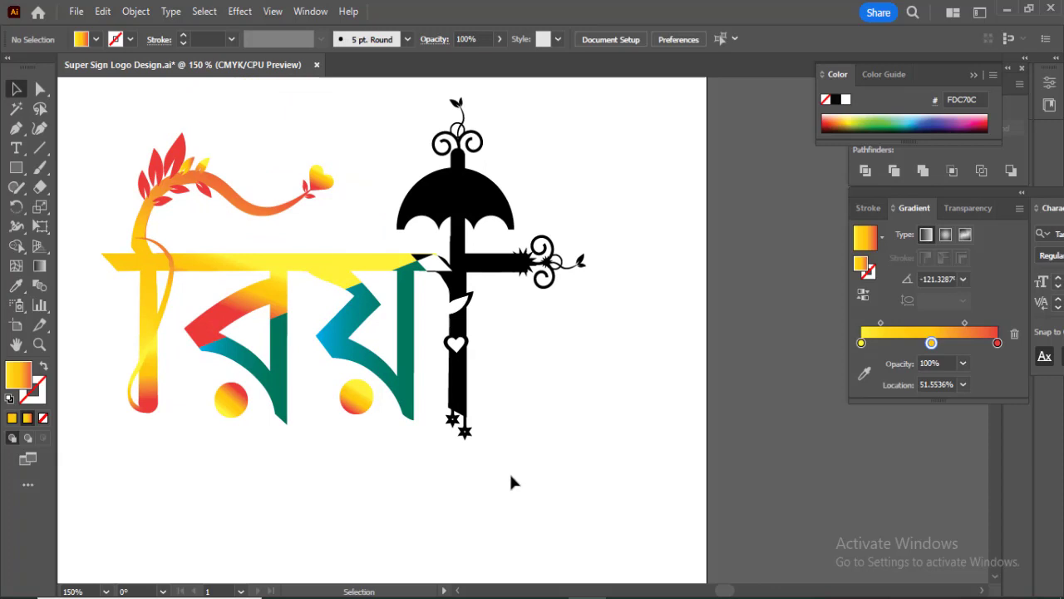
Ungroup the black umbrella stem with its ornaments and copy the headline's yellow-orange-red gradient onto it with the Eyedropper.
left_click_drag(551, 131, 446, 424)
left_click(136, 12)
left_click(203, 133)
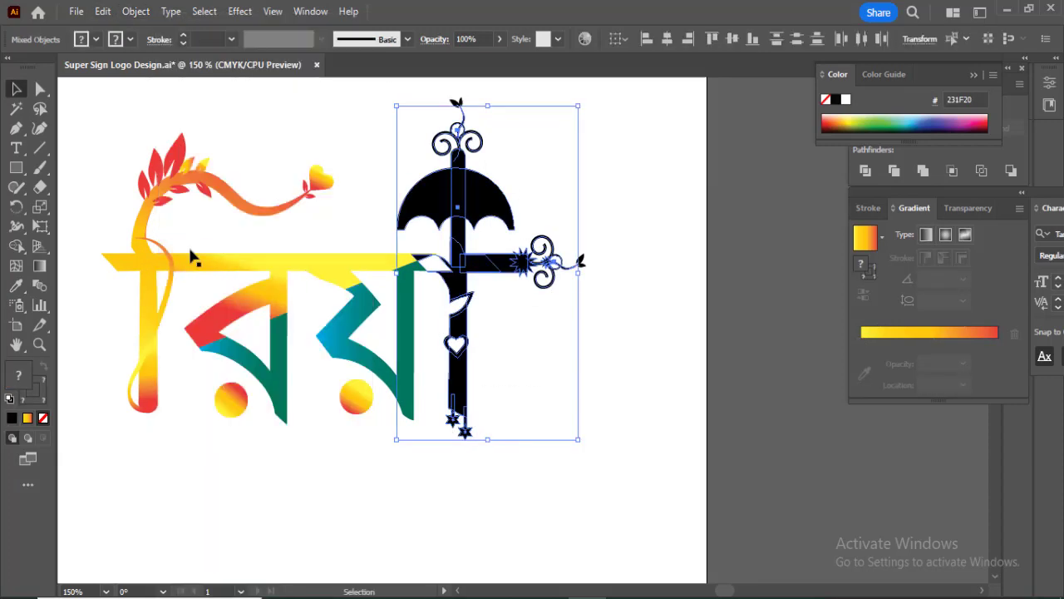
left_click(16, 285)
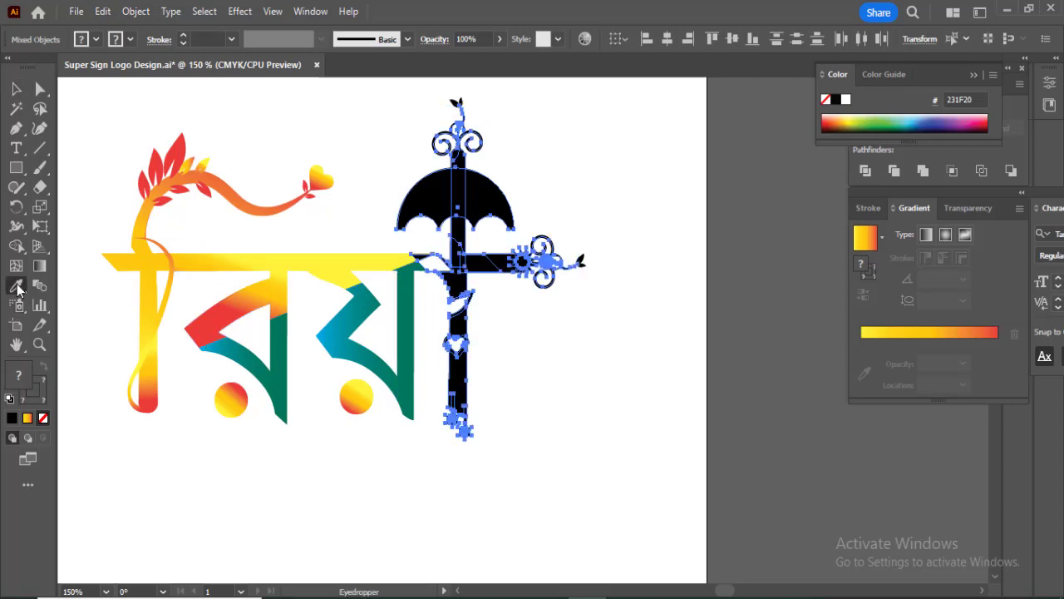
left_click(202, 256)
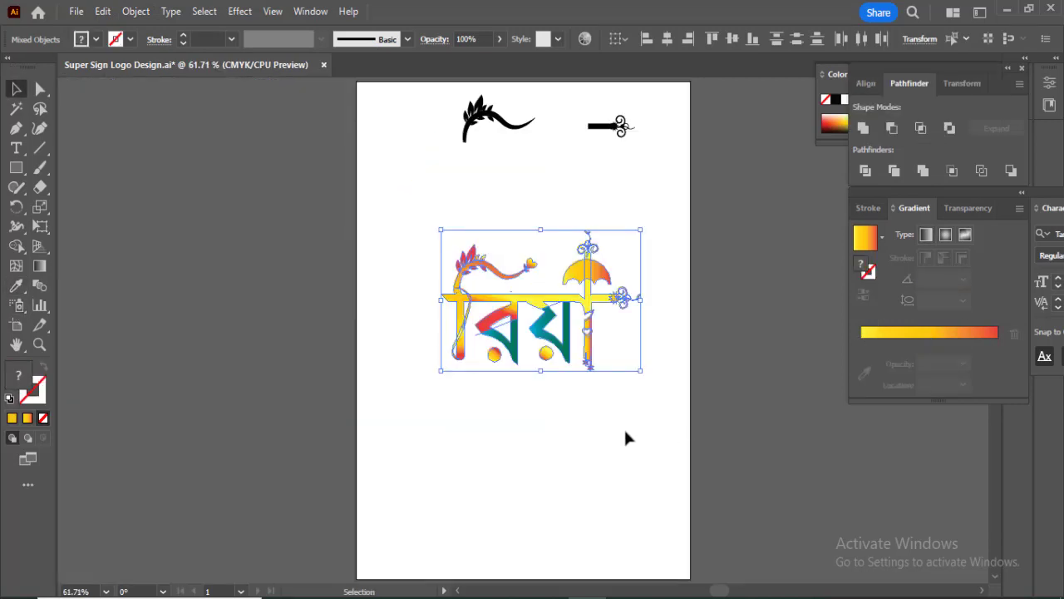
Place a copy of the logo on a dark grey rectangle in the lower part of the page and bring it to the front.
left_click_drag(642, 447, 413, 187)
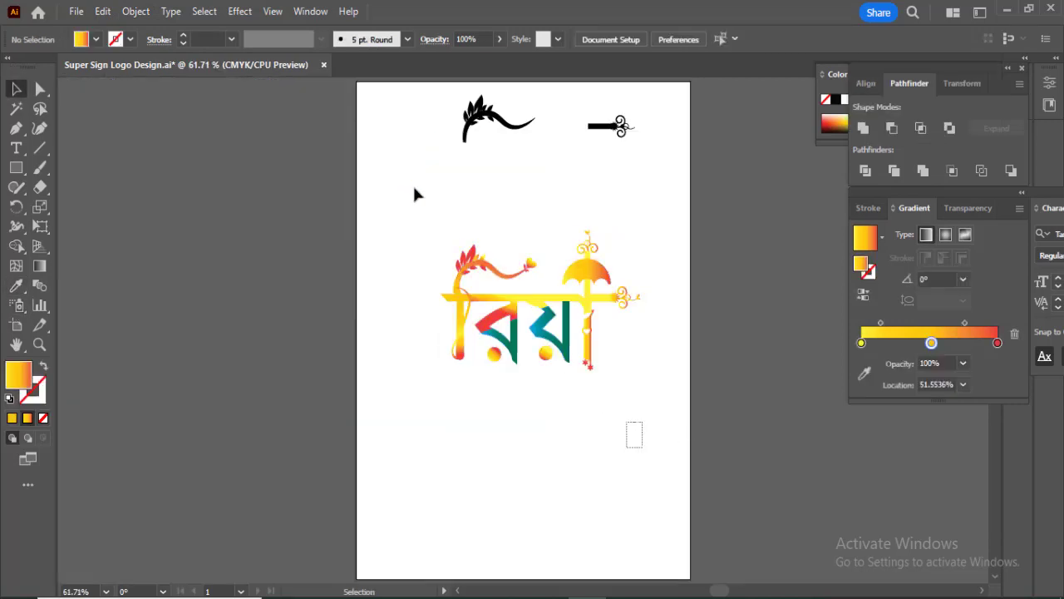
left_click(559, 521)
left_click_drag(582, 361, 533, 495)
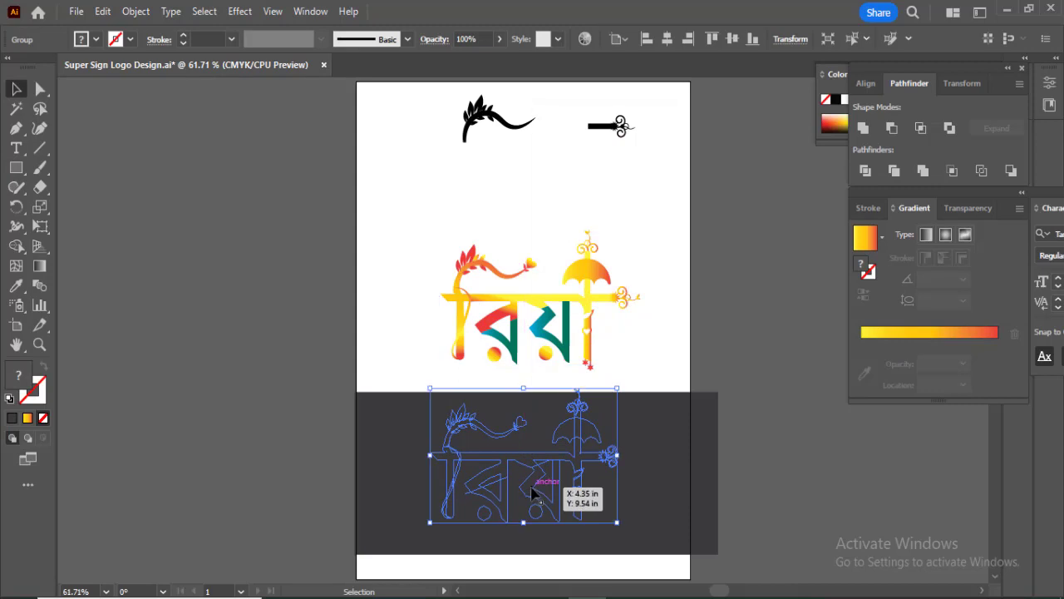
right_click(533, 495)
mouse_move(619, 405)
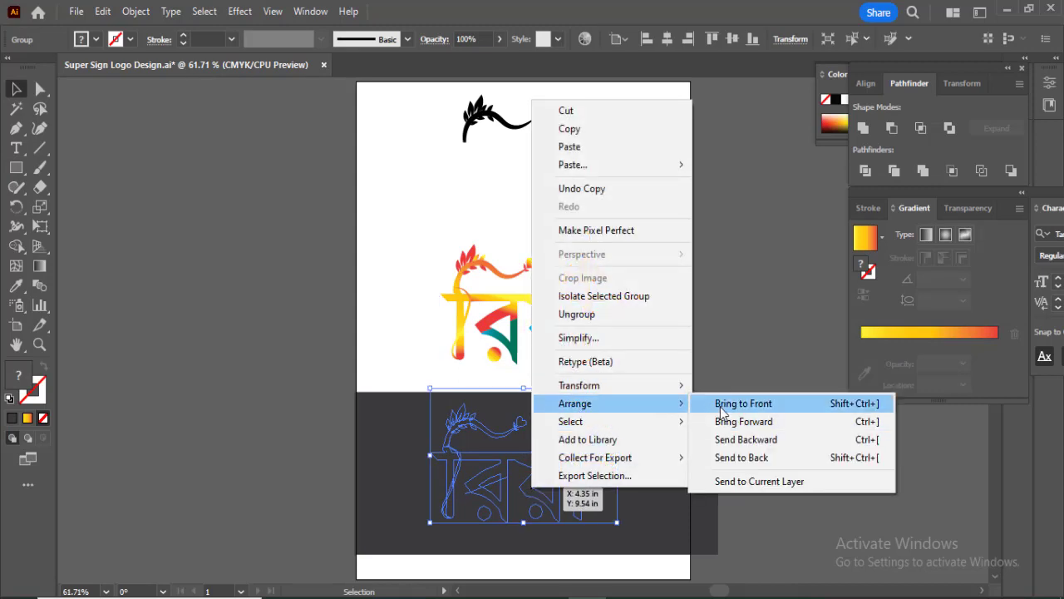
left_click(719, 403)
left_click(766, 477)
Place the black swirl-and-starburst bar ornament, mirrored, at the left end of the upper logo's headline.
scroll(574, 279, "up", 2)
left_click_drag(575, 279, 488, 359)
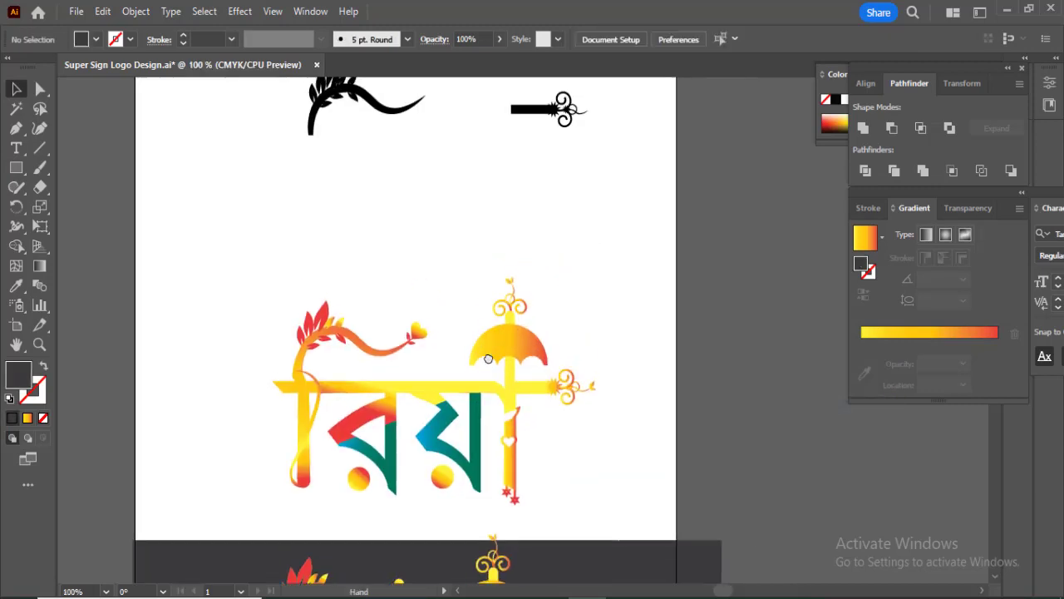
left_click_drag(544, 108, 283, 311)
left_click_drag(331, 286, 254, 392)
key("ctrl+equal")
Expand the appearance of the left ornament and expand its fill and stroke into shapes.
left_click(126, 11)
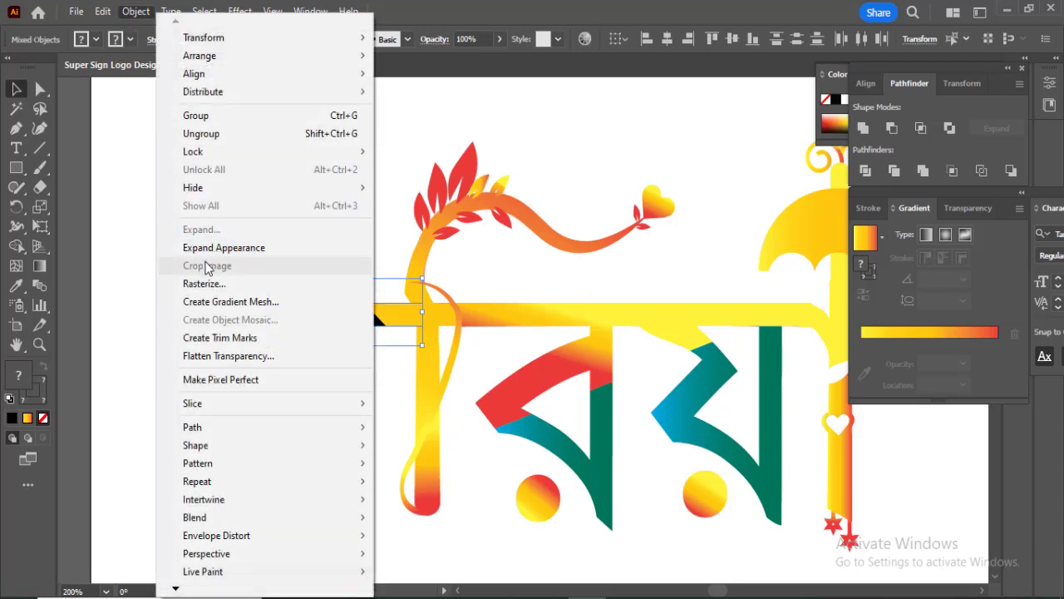
left_click(204, 247)
left_click(135, 11)
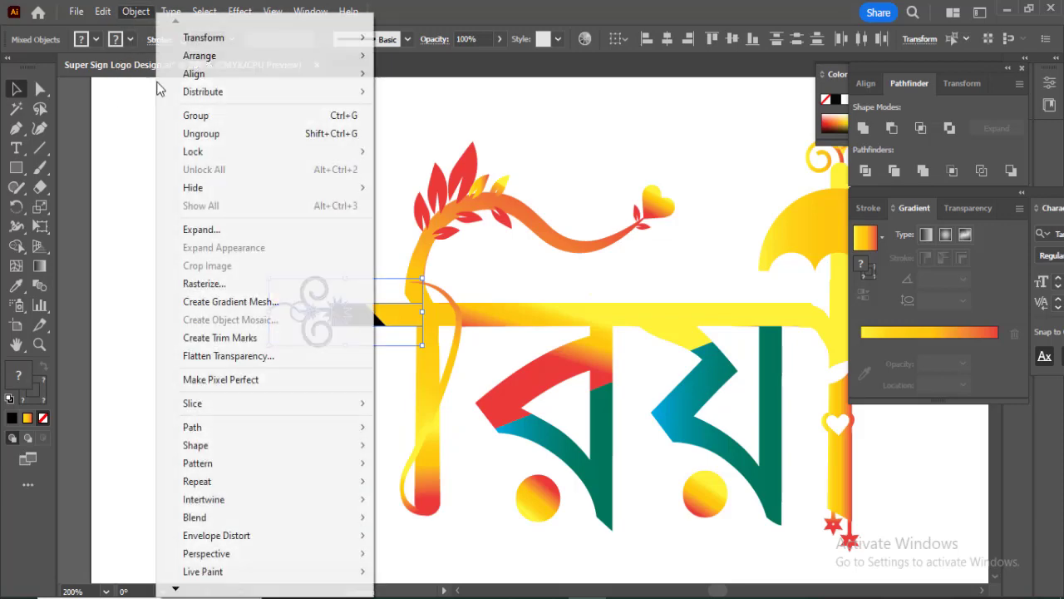
left_click(199, 232)
left_click(499, 398)
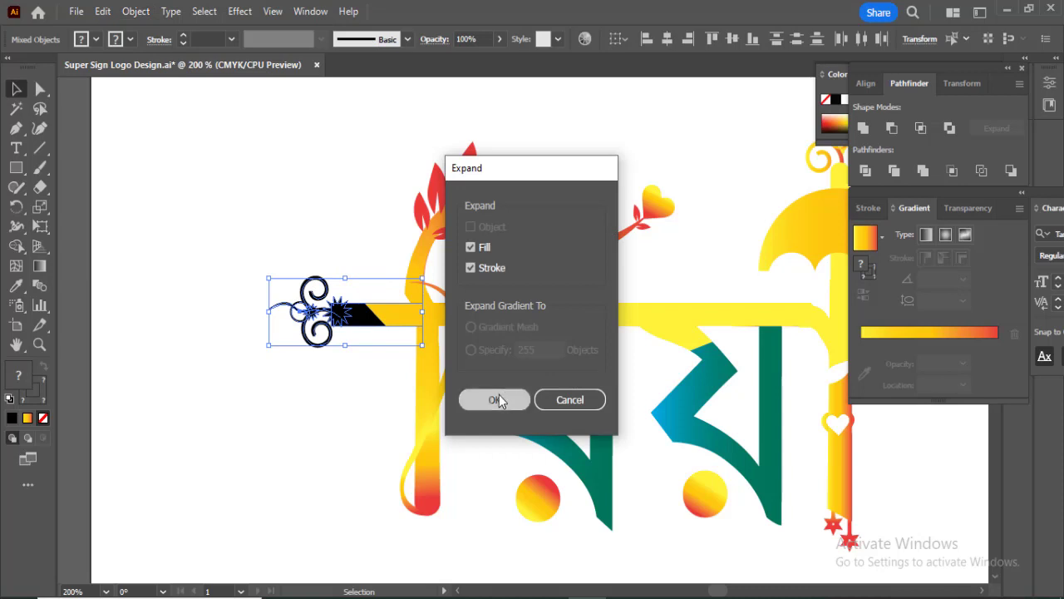
left_click(351, 401)
Copy the logo's yellow-orange-red gradient onto the swirls and the bar of the left ornament.
left_click(313, 311)
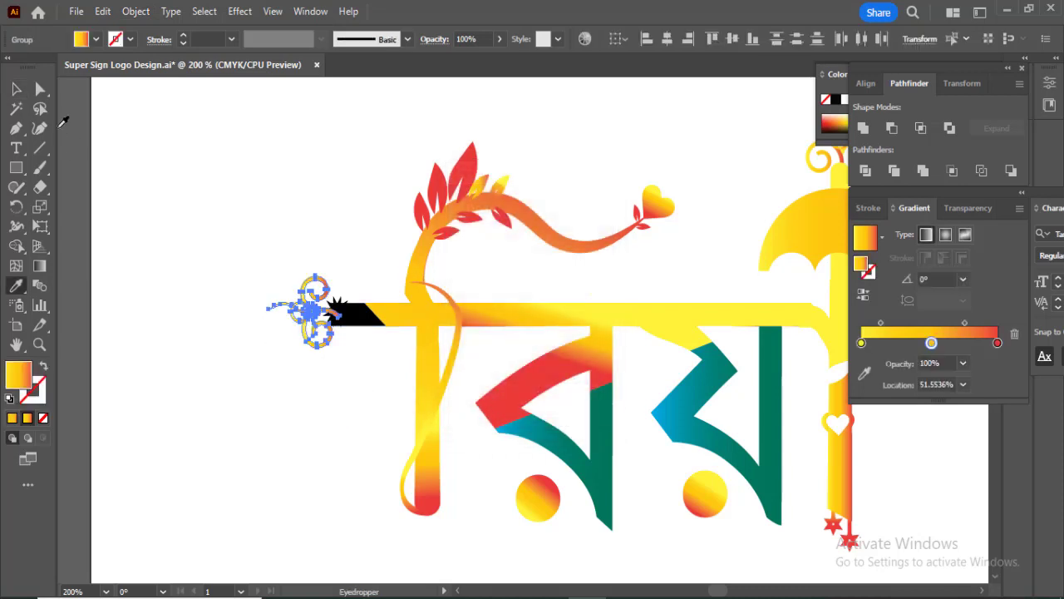
key("period")
left_click(371, 361)
left_click(357, 318)
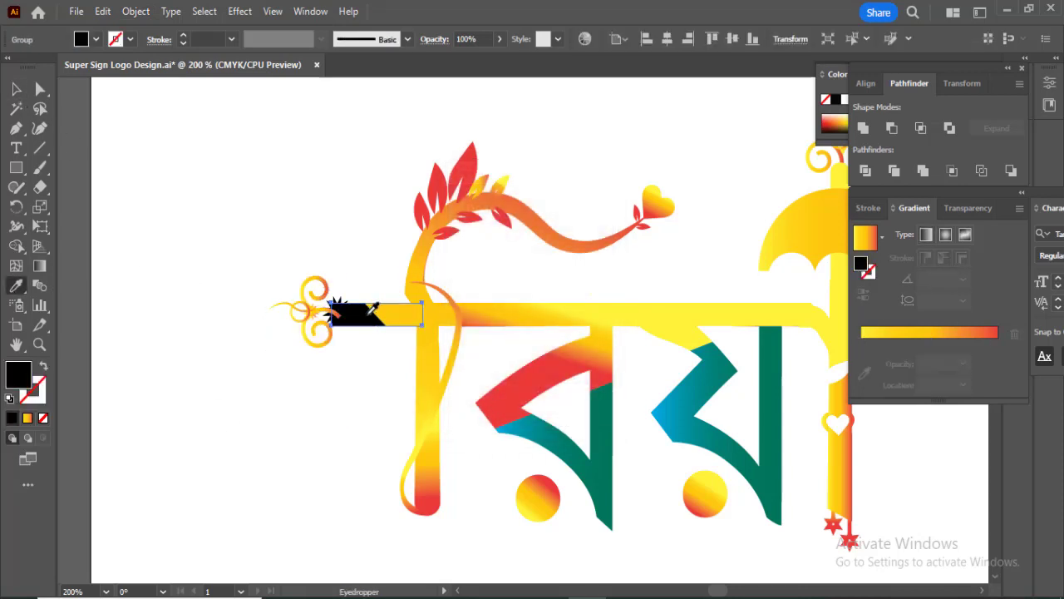
key("i")
left_click(449, 305)
left_click(40, 91)
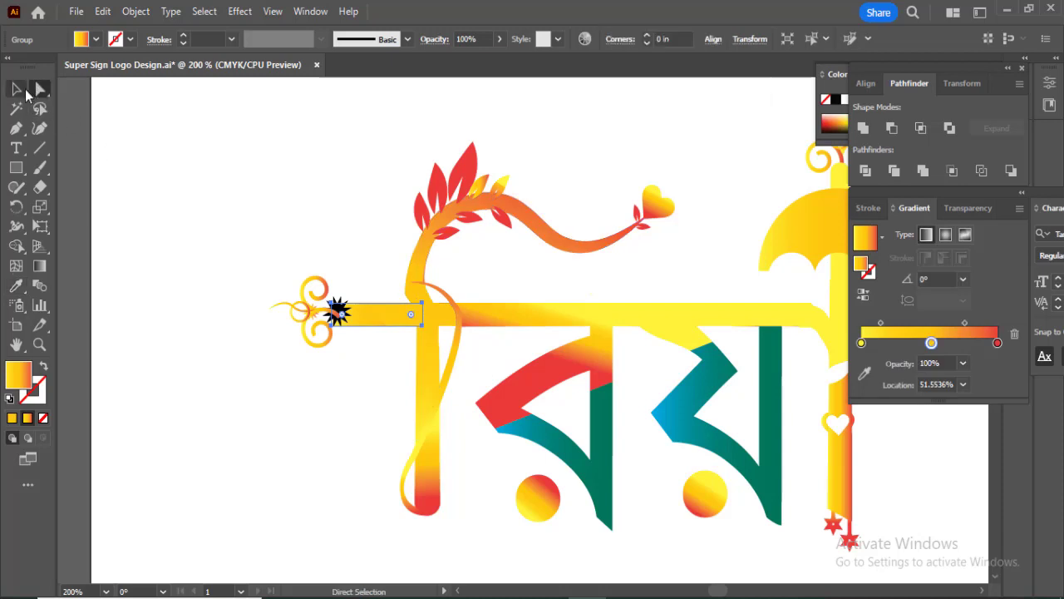
left_click(16, 90)
Apply the same yellow-orange-red gradient to the left ornament's starburst and bring the starburst to the front.
left_click(364, 395)
left_click(345, 314)
key("i")
left_click(503, 382)
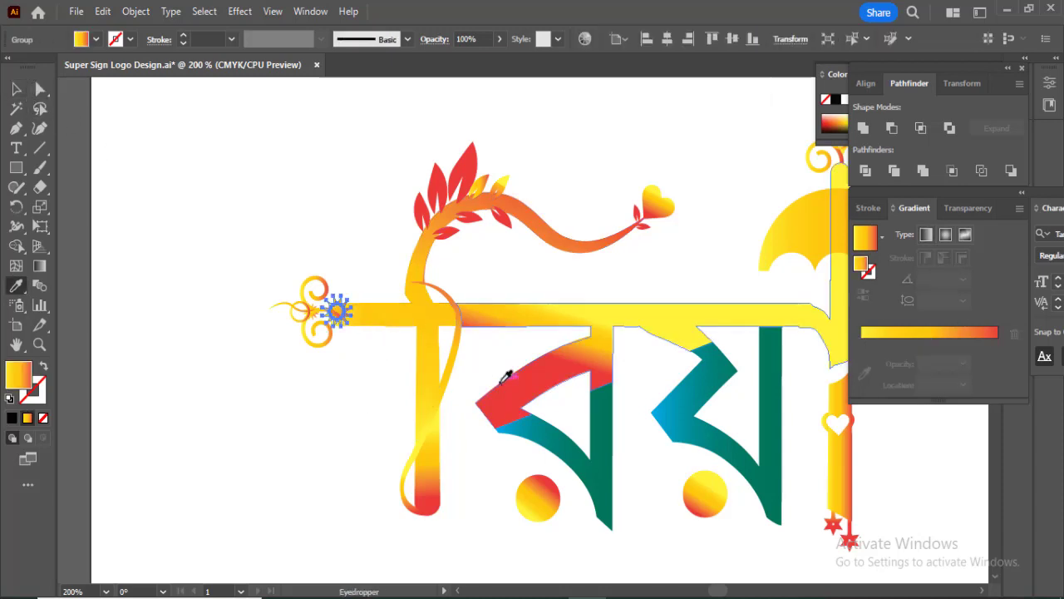
key("v")
left_click(378, 381, "ctrl")
left_click_drag(378, 380, 288, 437)
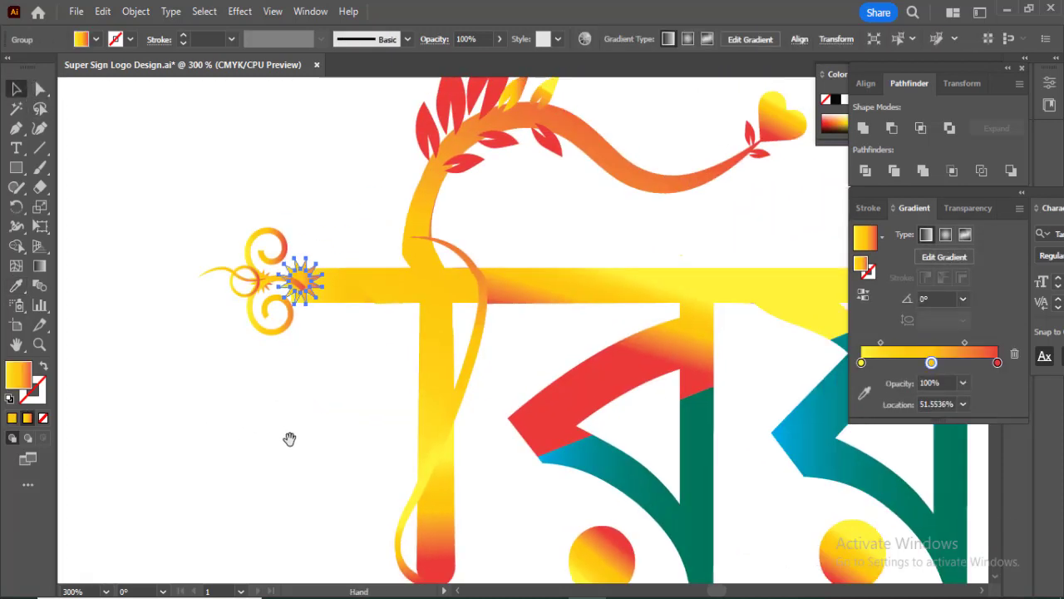
right_click(309, 280)
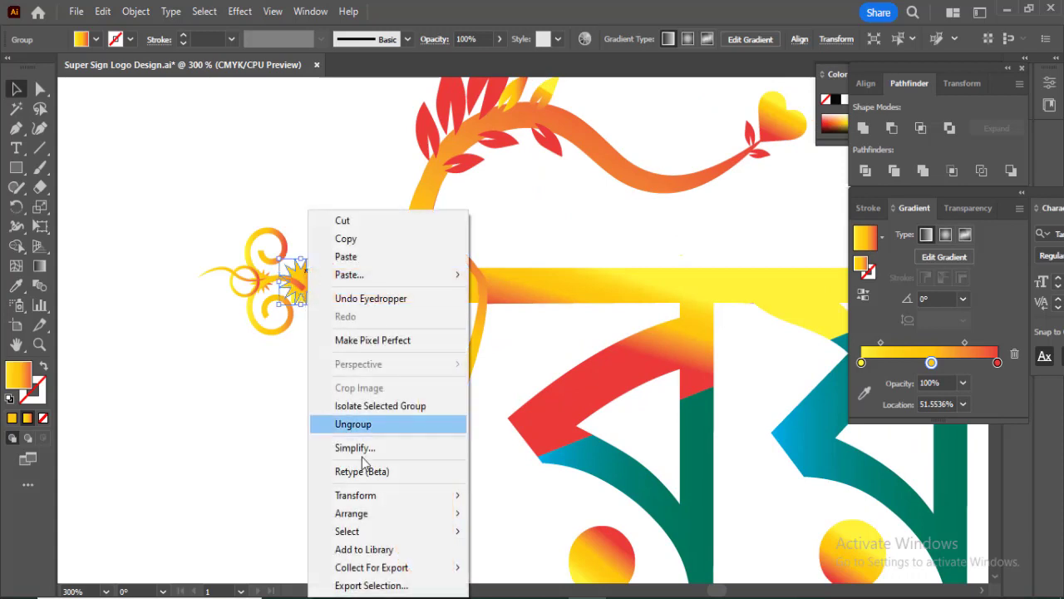
mouse_move(382, 513)
left_click(509, 514)
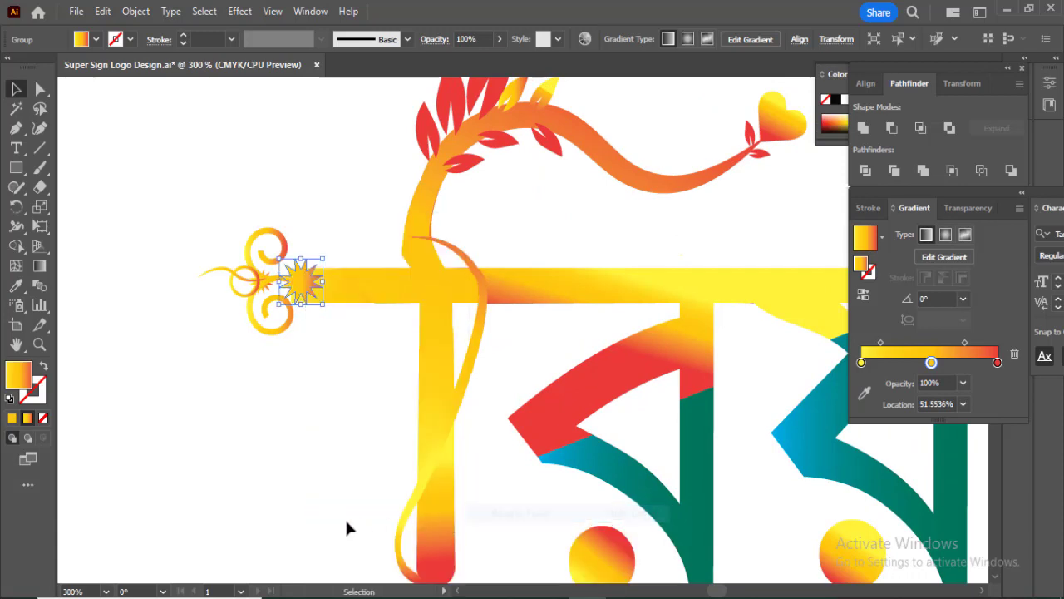
left_click(321, 498)
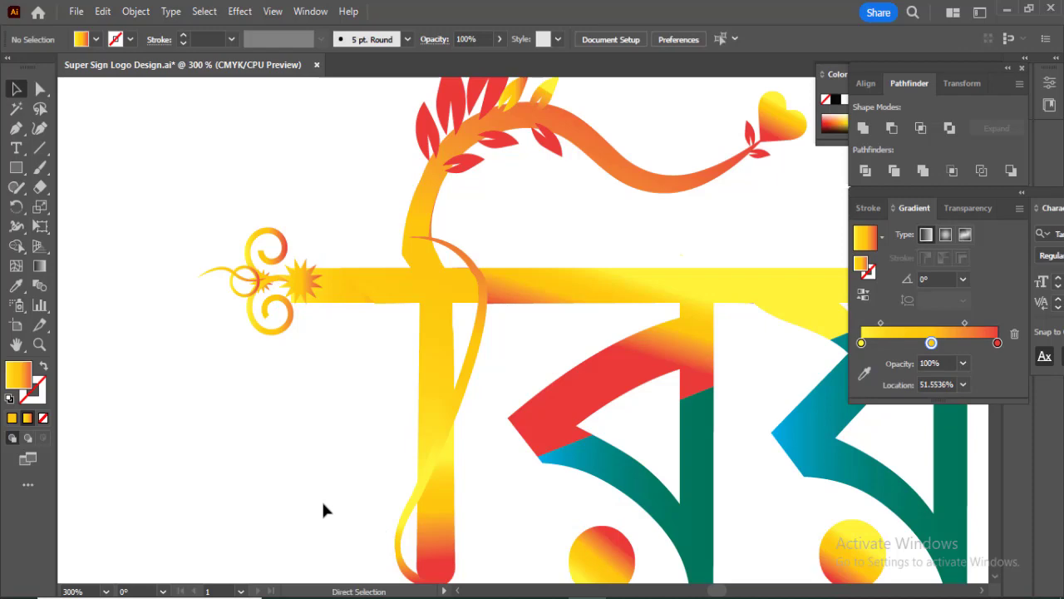
Place a copy of the updated logo, including the left swirl ornament, on the dark grey rectangle.
key("ctrl+minus")
key("ctrl+minus")
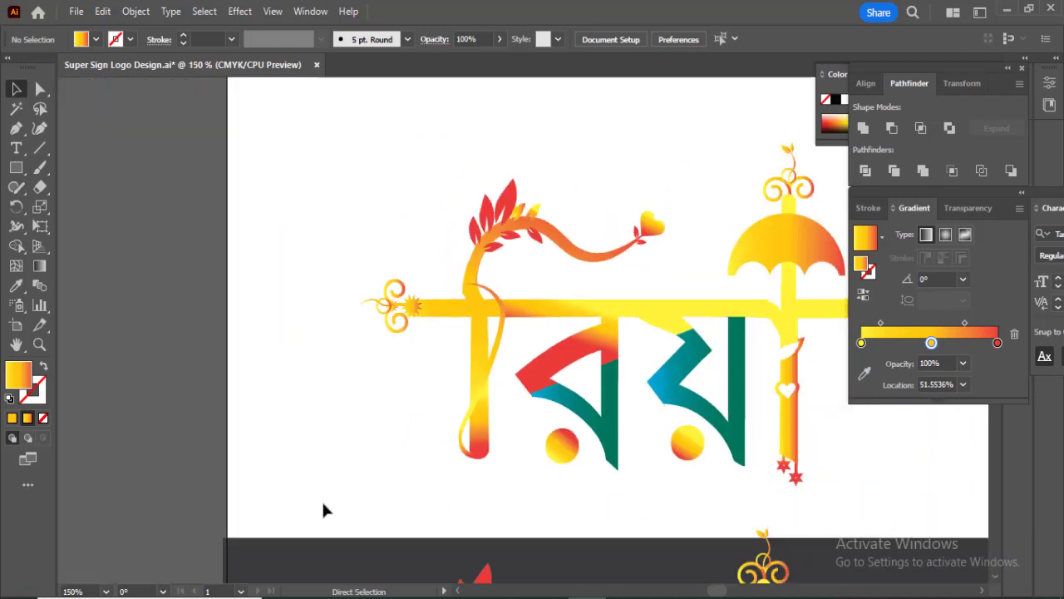
key("ctrl+0")
left_click_drag(416, 221, 618, 337)
right_click(553, 503)
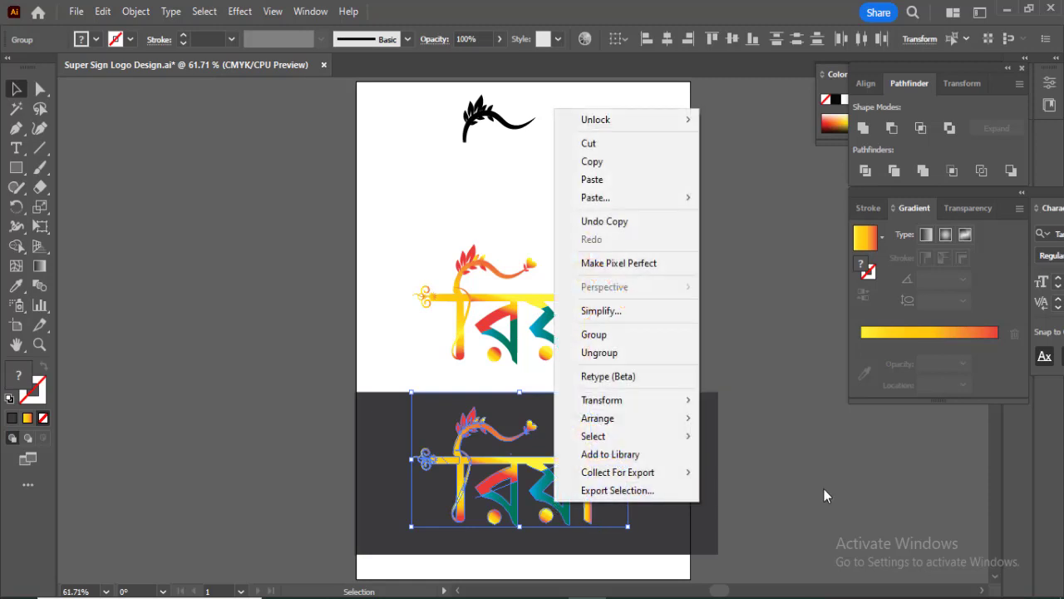
left_click(848, 491)
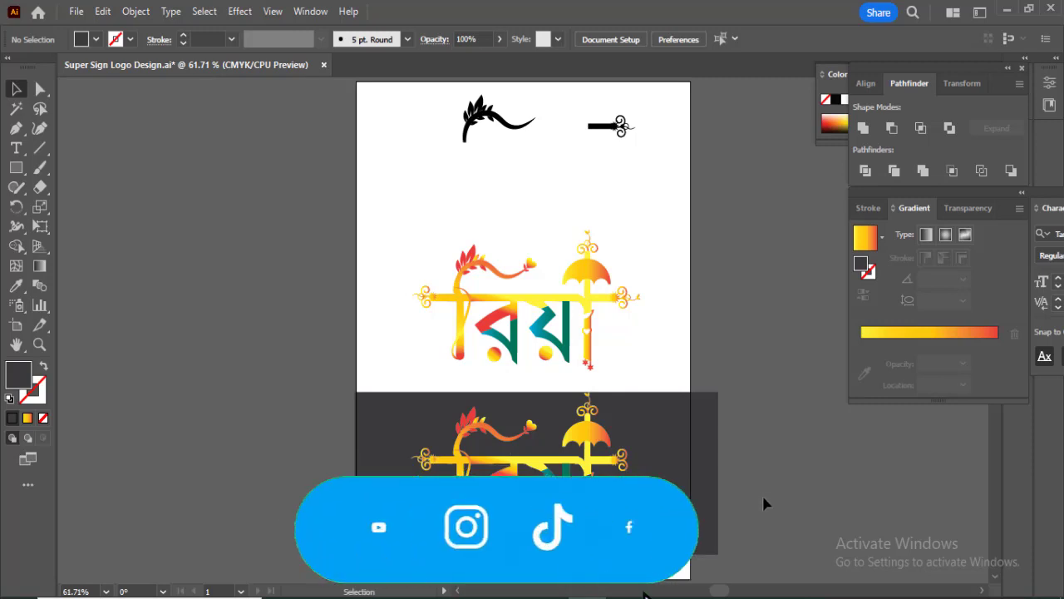
left_click_drag(771, 509, 505, 480)
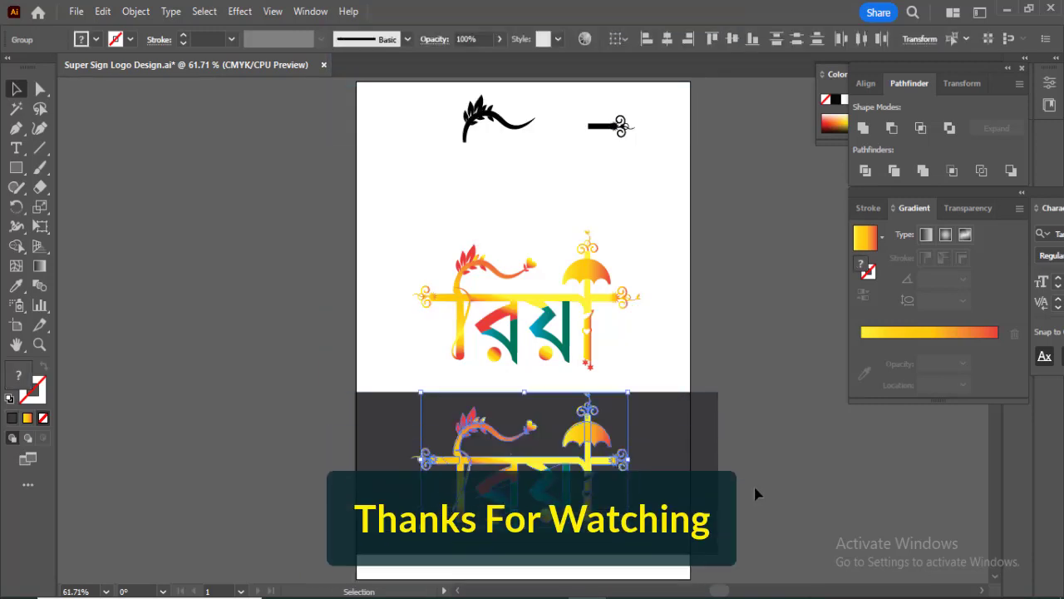
left_click(805, 488)
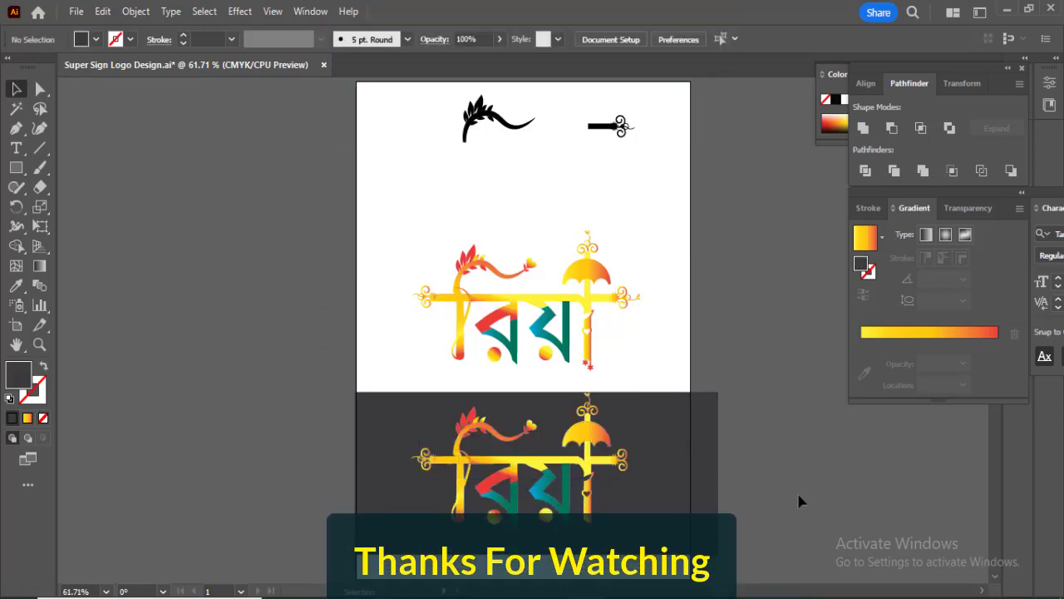